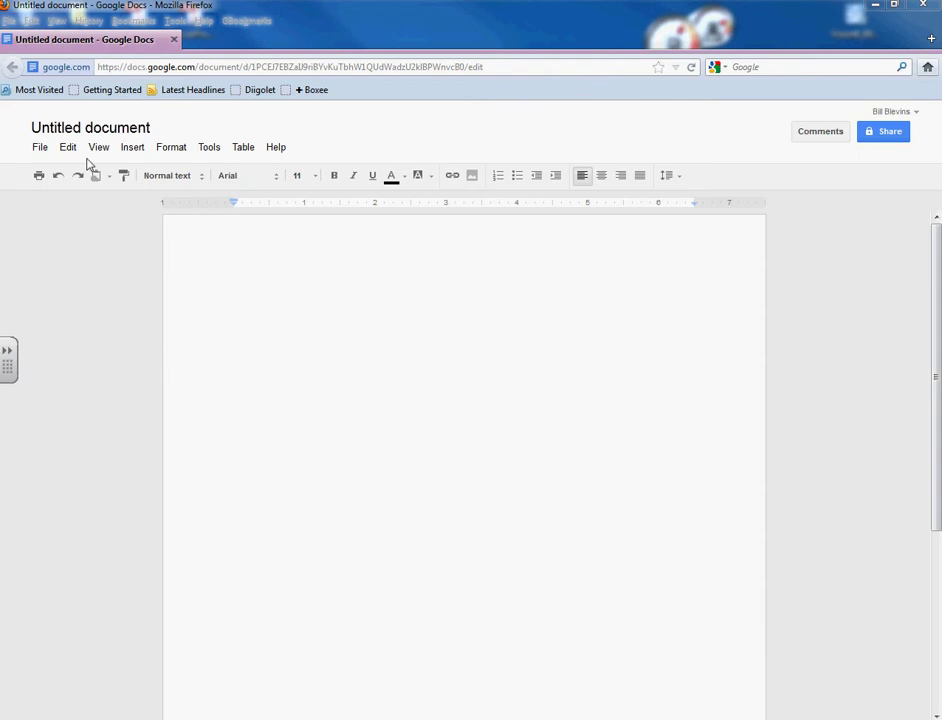
# - Create a new spreadsheet from the open document
pyautogui.click(46, 153)
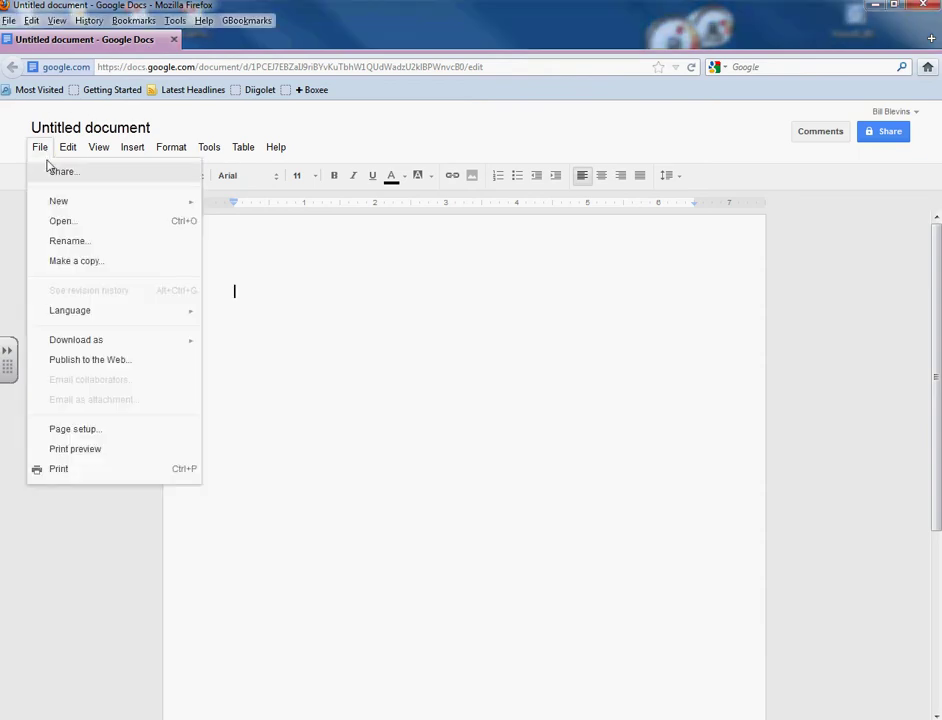
pyautogui.moveTo(104, 208)
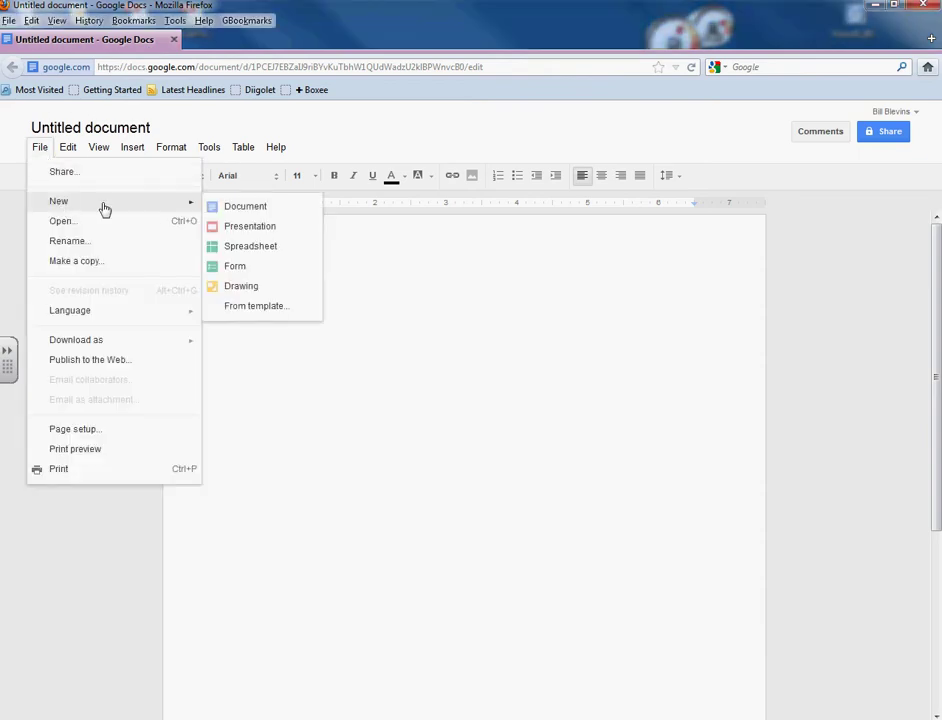
pyautogui.click(245, 250)
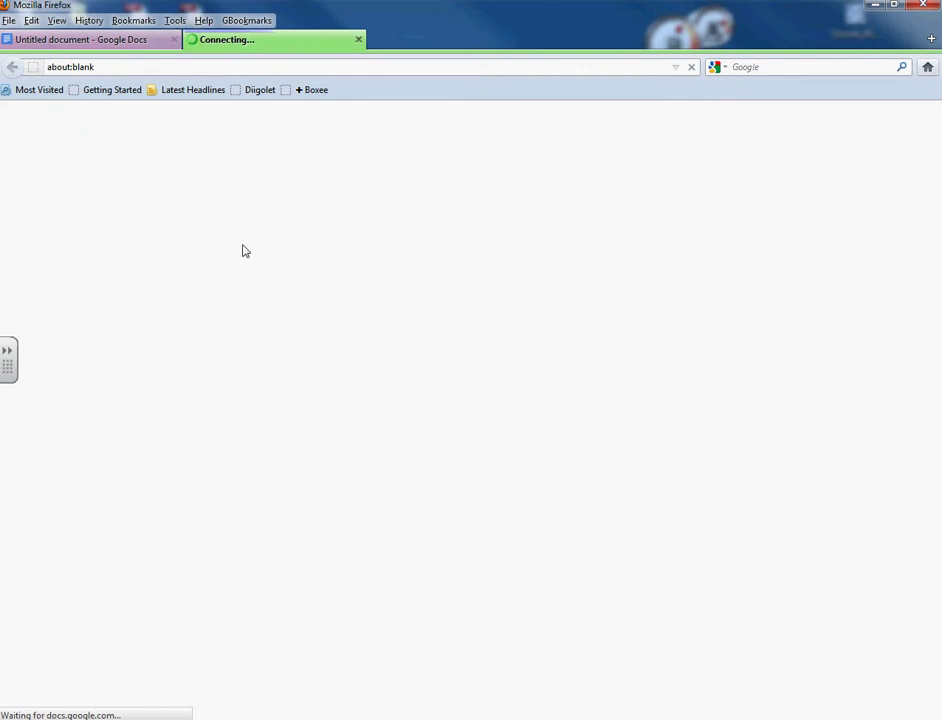
# - Enter the heading "Year" in cell A3 and the years 2013 through 2017 in cells A4 to A8
pyautogui.click(58, 242)
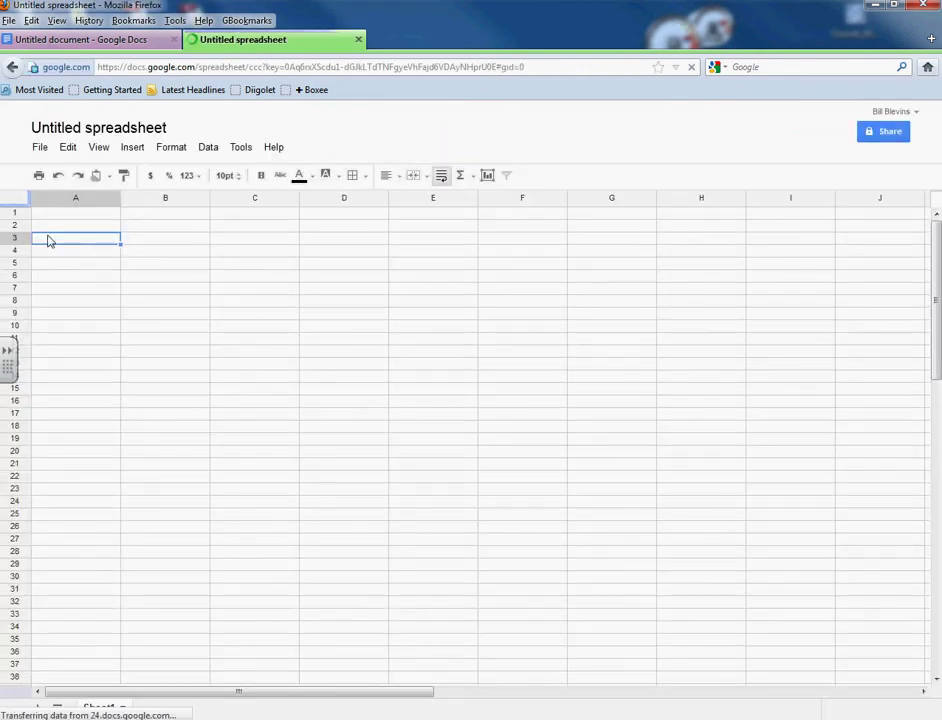
pyautogui.write('Yea')
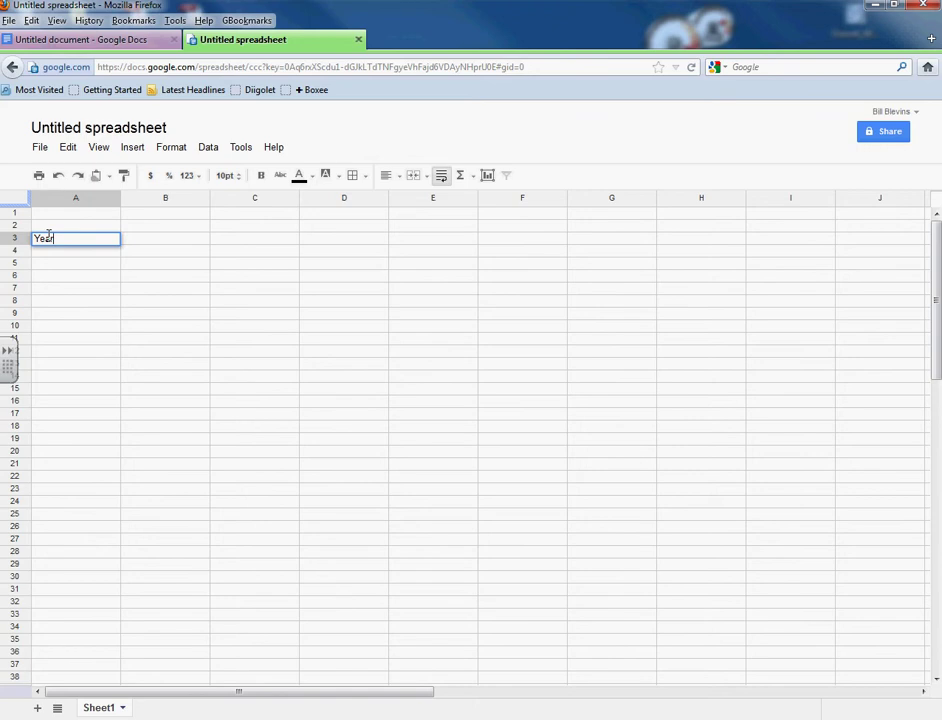
pyautogui.write('r')
pyautogui.press('Return')
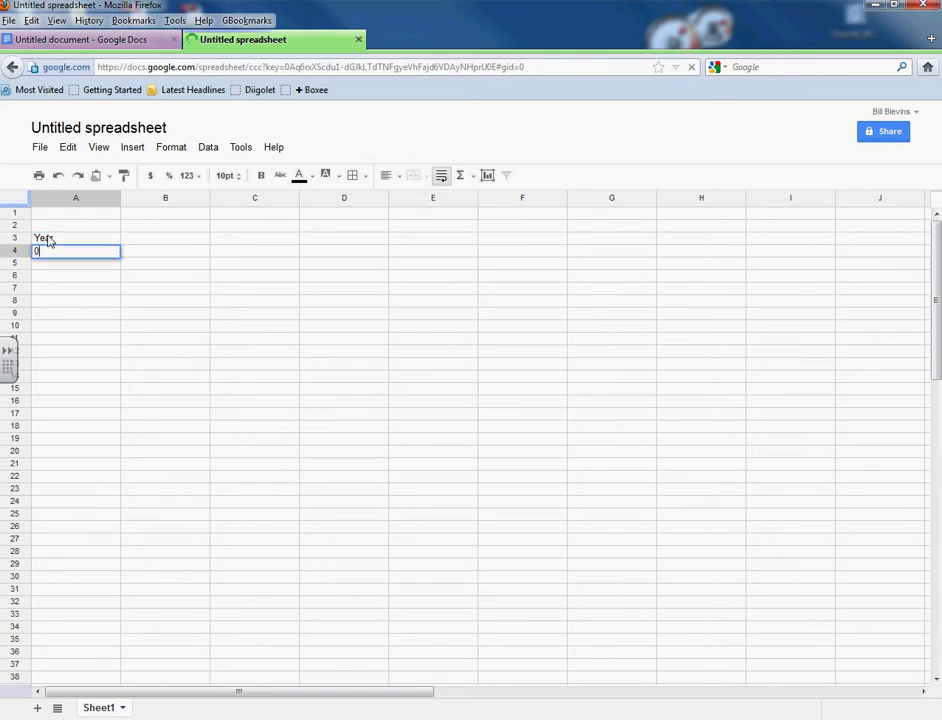
pyautogui.write('2013')
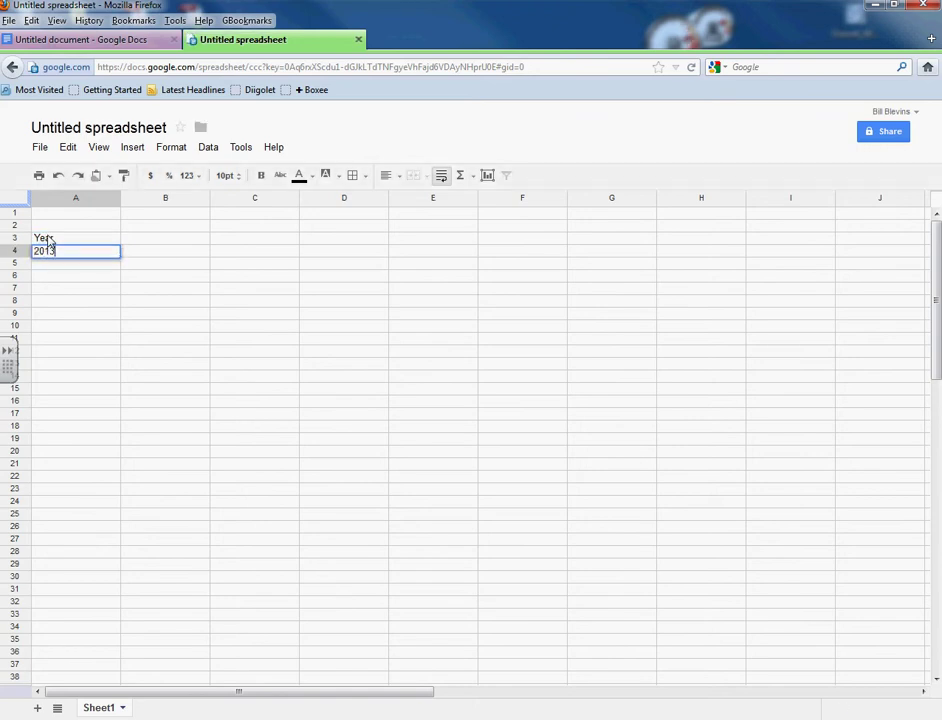
pyautogui.press('Return')
pyautogui.write('2014')
pyautogui.press('Return')
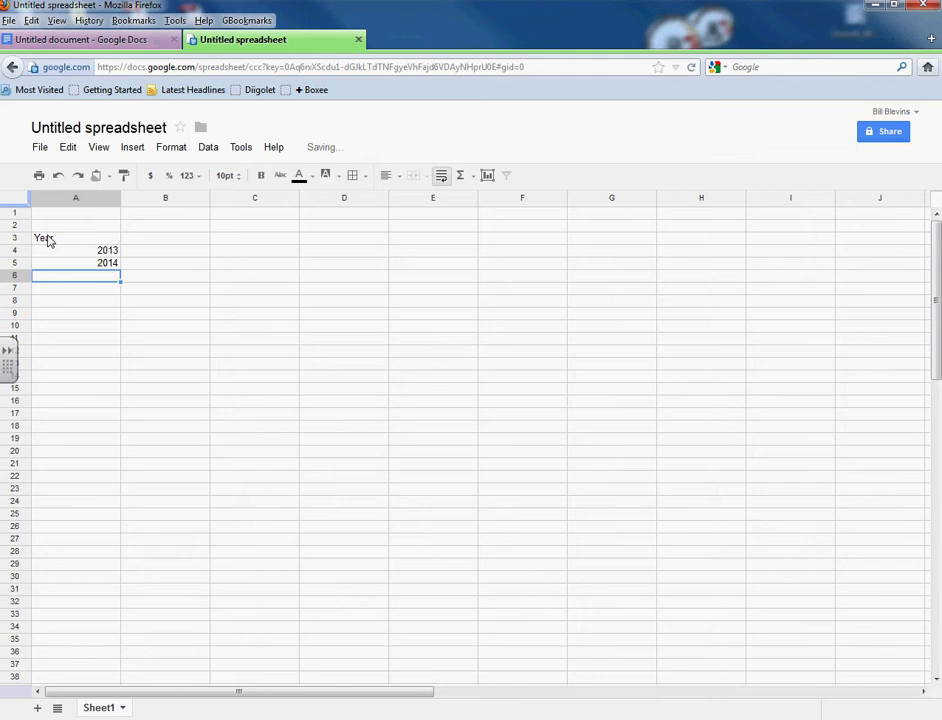
pyautogui.write('2015')
pyautogui.press('Return')
pyautogui.write('2016')
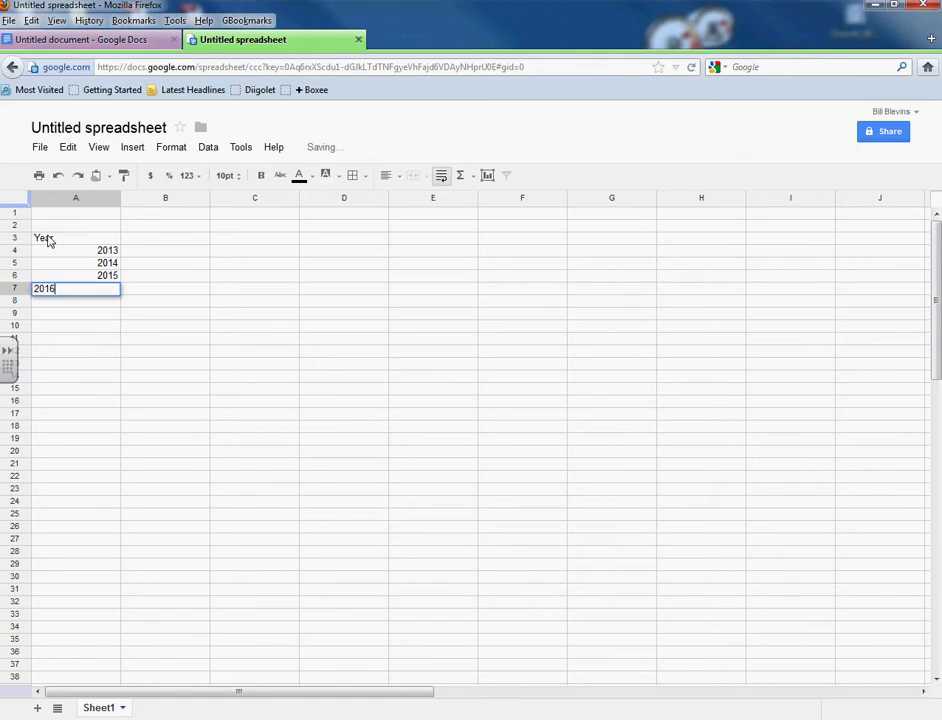
pyautogui.press('Return')
pyautogui.write('201')
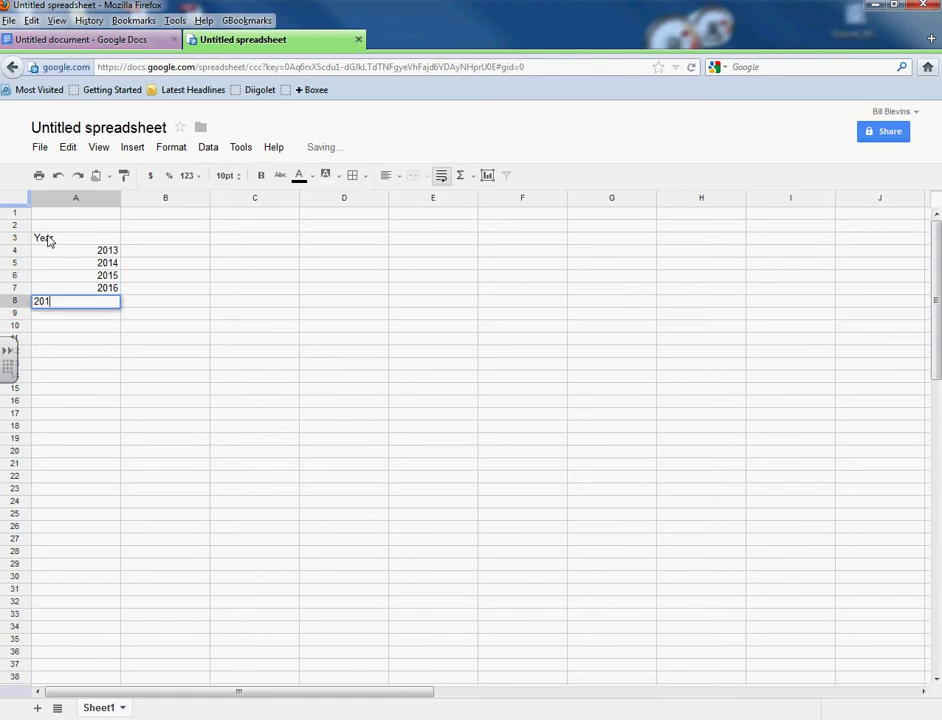
pyautogui.write('7')
pyautogui.press('Return')
# - Enter the heading "Sales" in B3 and the values 50000, 100000, 250000, 500000 and 1000000 in cells B4 to B8
pyautogui.click(47, 240)
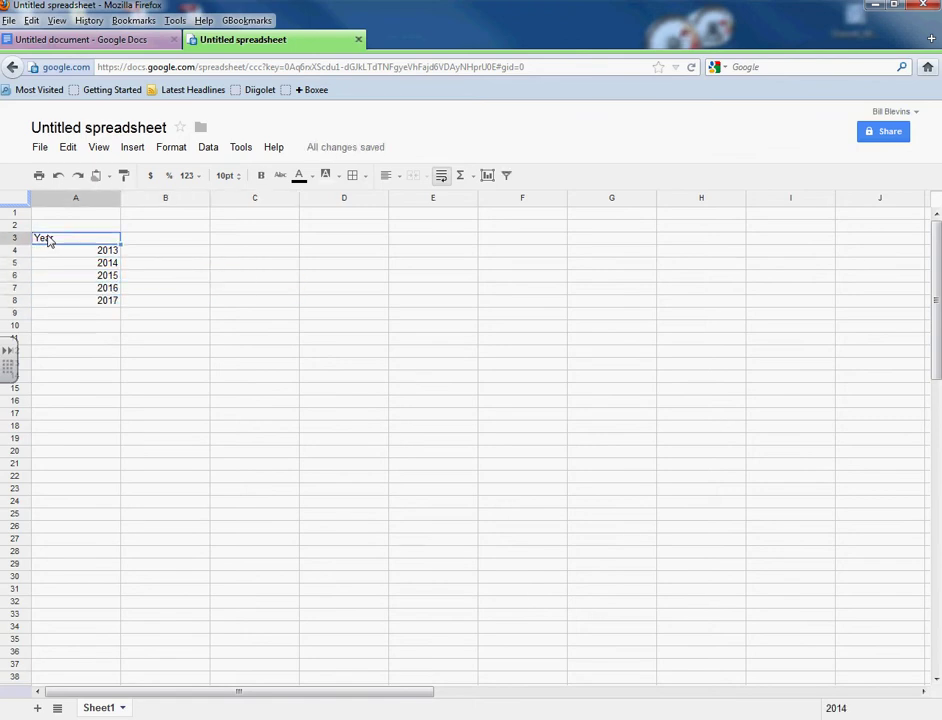
pyautogui.press('Tab')
pyautogui.write('S')
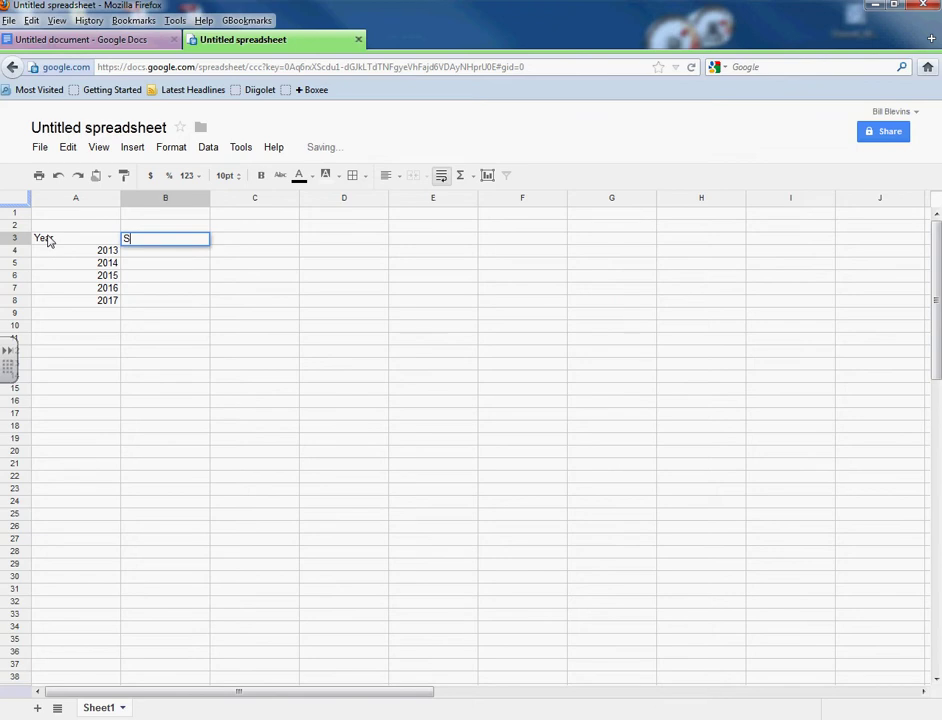
pyautogui.press('Return')
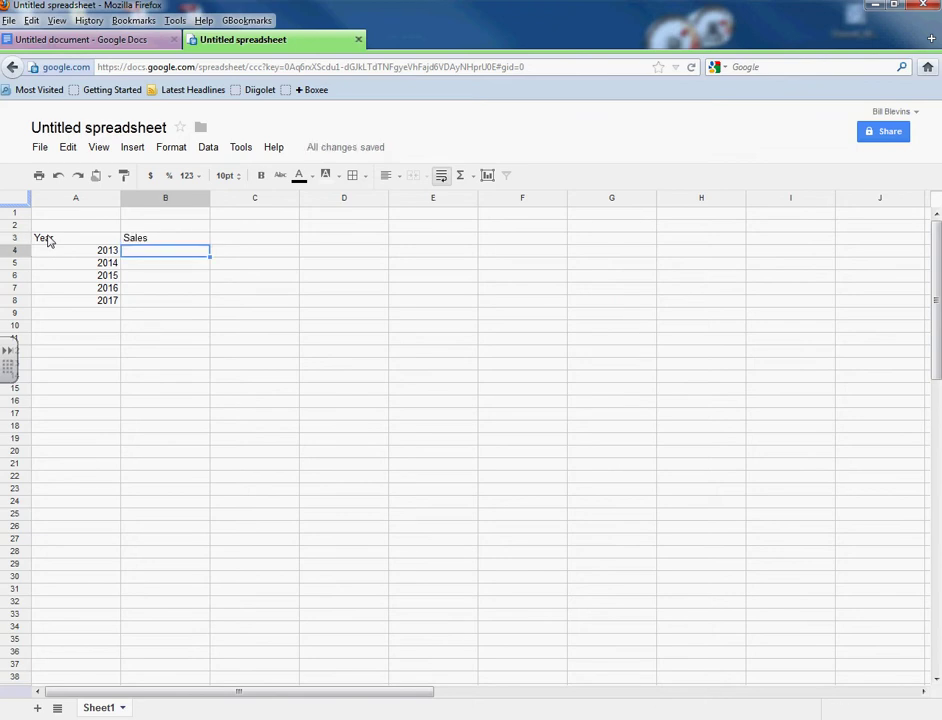
pyautogui.write('50000')
pyautogui.press('Return')
pyautogui.write('1')
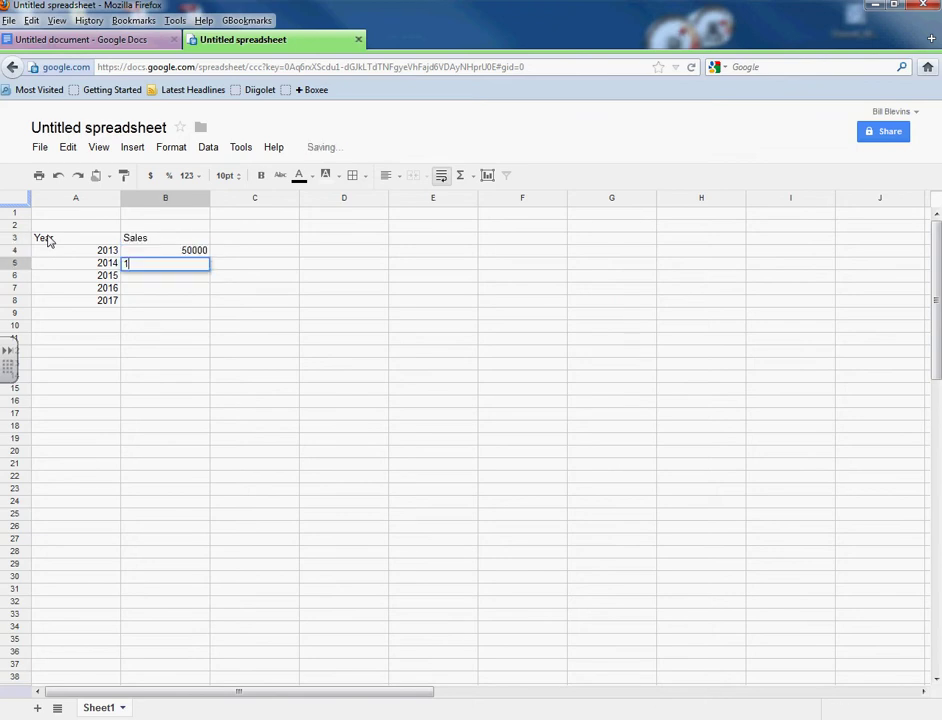
pyautogui.write('00000')
pyautogui.press('Return')
pyautogui.write('250')
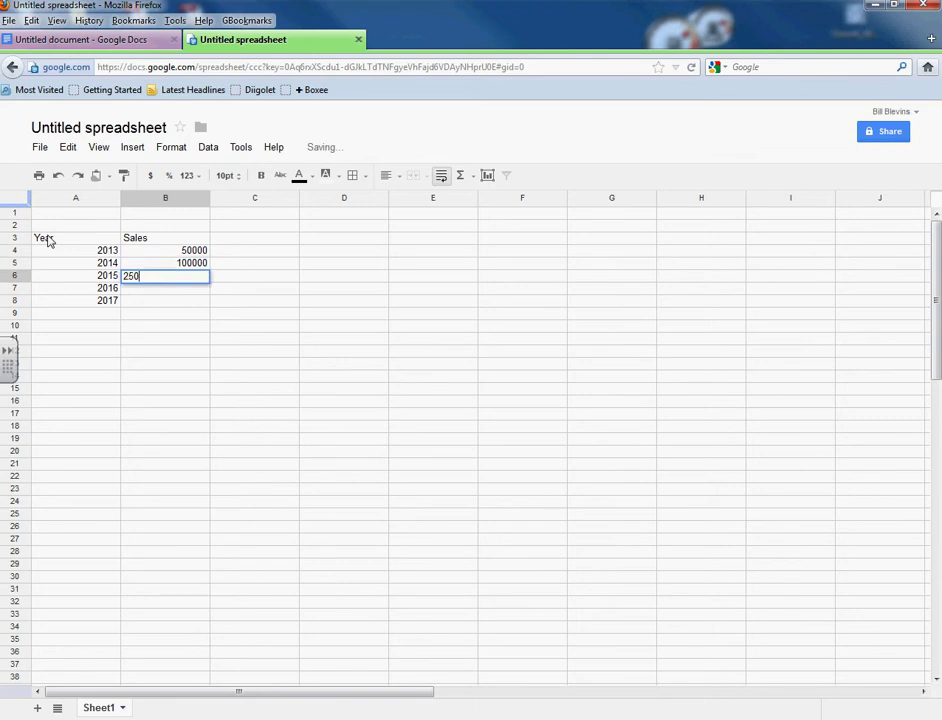
pyautogui.write('000')
pyautogui.press('Return')
pyautogui.write('50000')
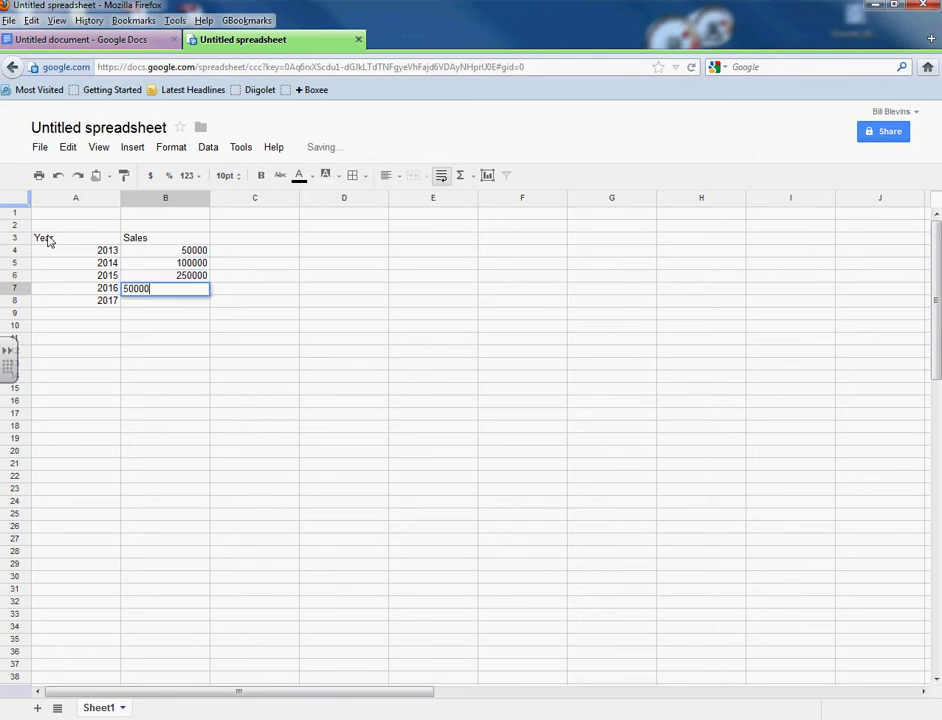
pyautogui.write('0')
pyautogui.press('Return')
pyautogui.write('1000000')
pyautogui.press('Return')
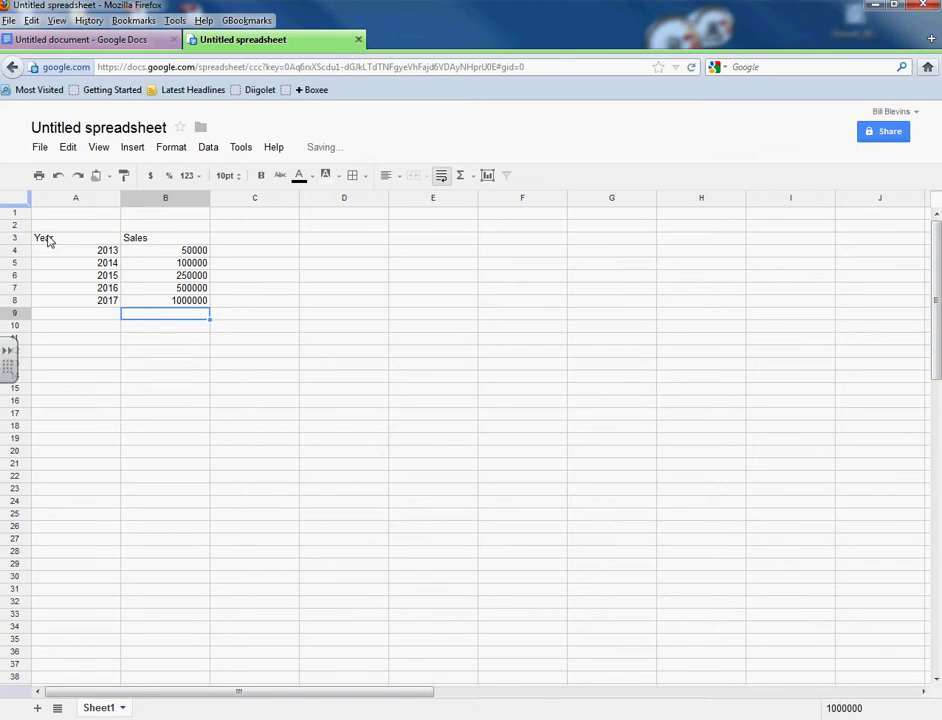
pyautogui.click(175, 351)
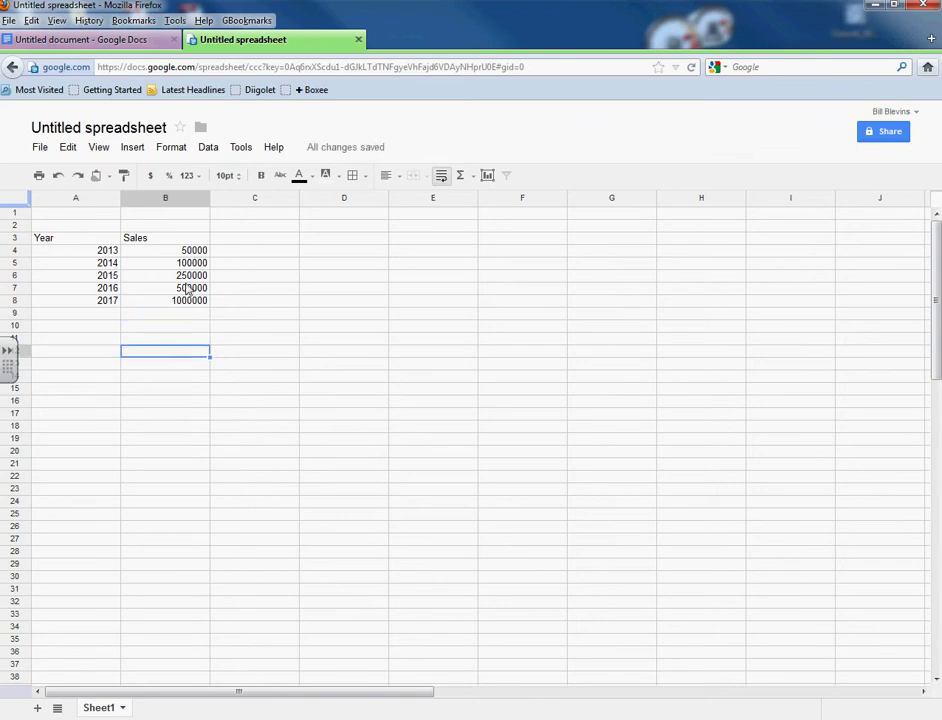
# - Format the sales values in B4:B8 as rounded currency in the $1,000 style
pyautogui.moveTo(177, 249); pyautogui.dragTo(190, 305)
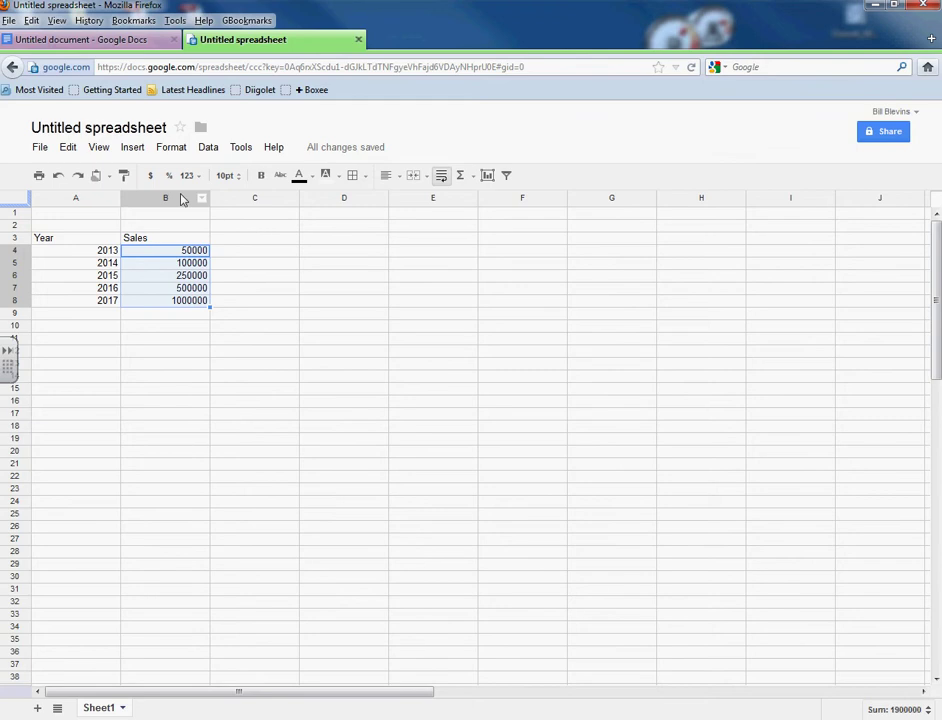
pyautogui.click(166, 150)
pyautogui.moveTo(278, 184)
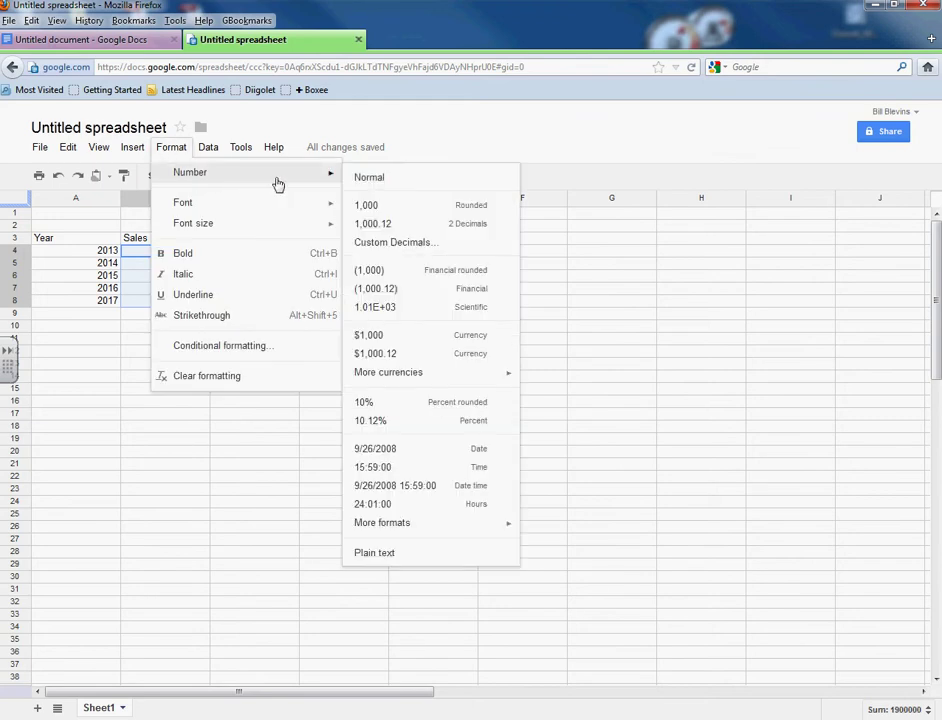
pyautogui.click(378, 337)
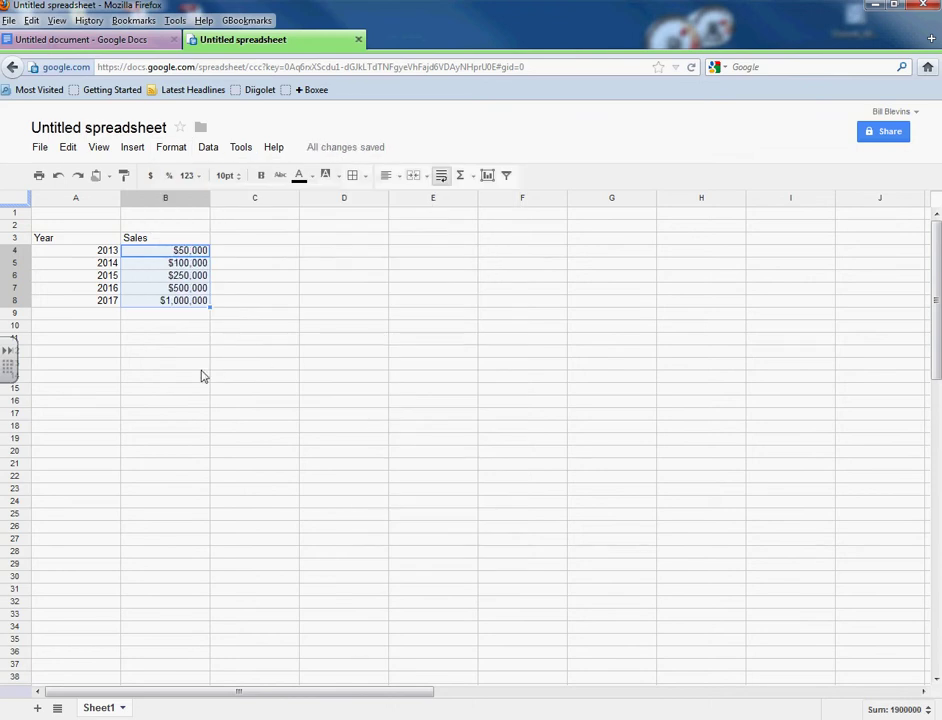
pyautogui.click(184, 338)
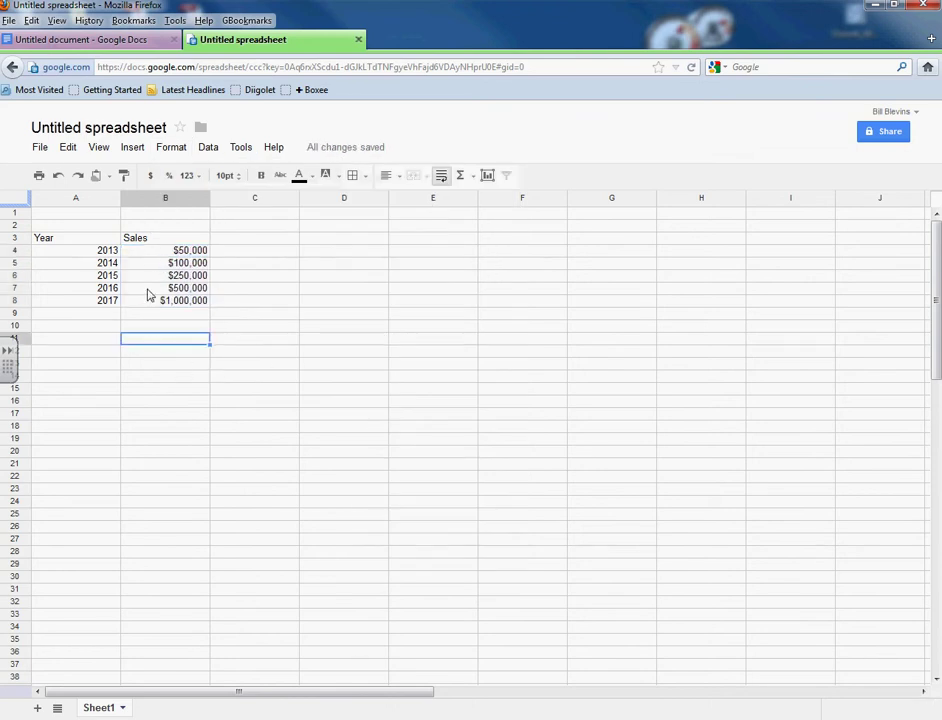
# - Start a chart from the range A3:B8 and use column A as labels
pyautogui.moveTo(95, 238); pyautogui.dragTo(193, 302)
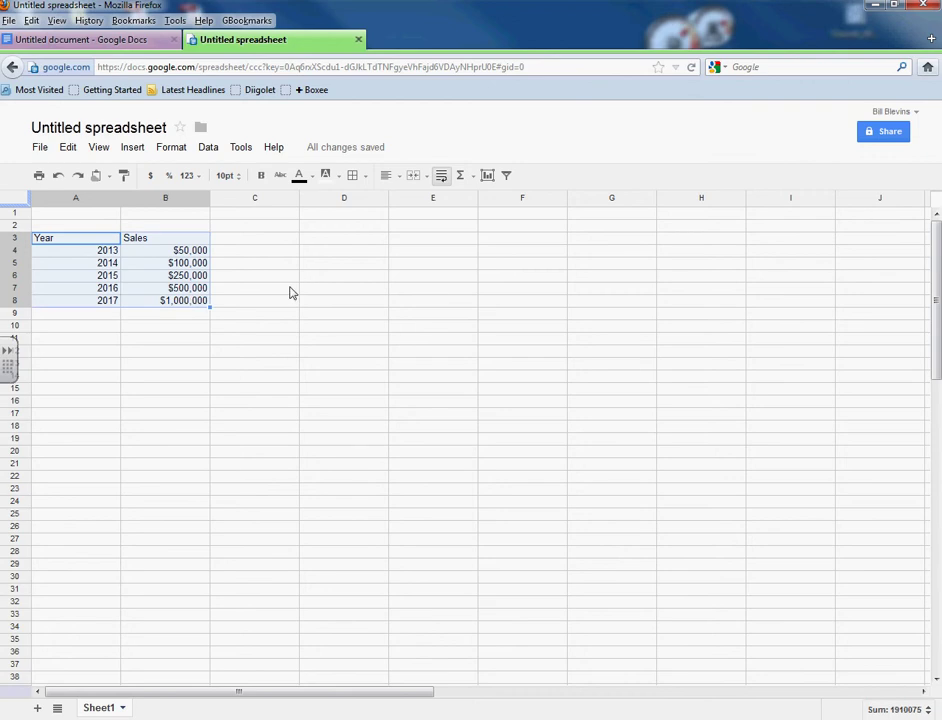
pyautogui.click(488, 177)
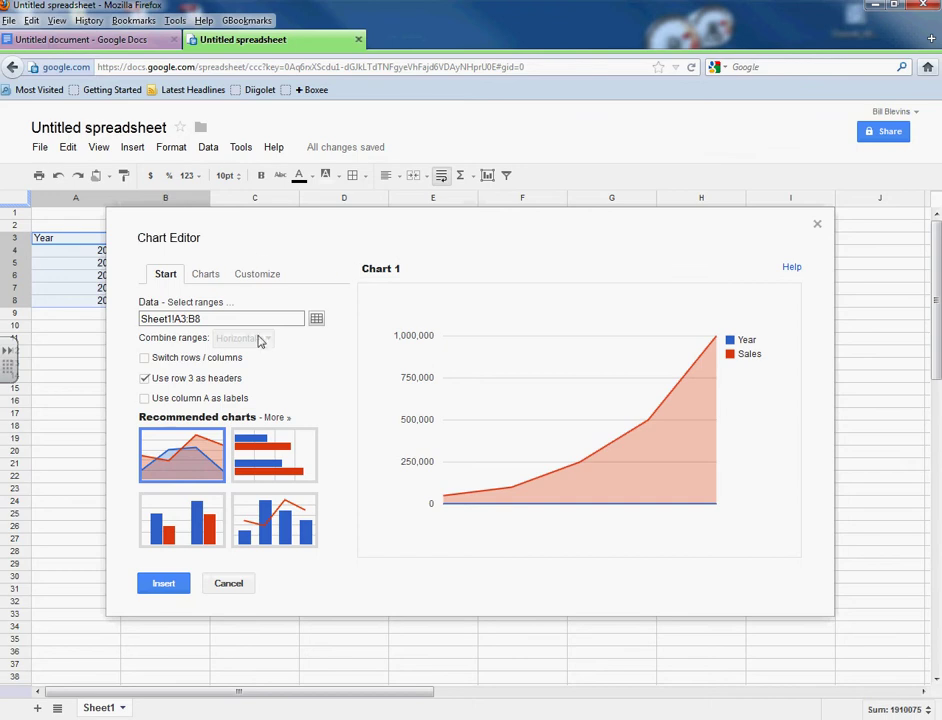
pyautogui.moveTo(365, 218); pyautogui.dragTo(340, 262)
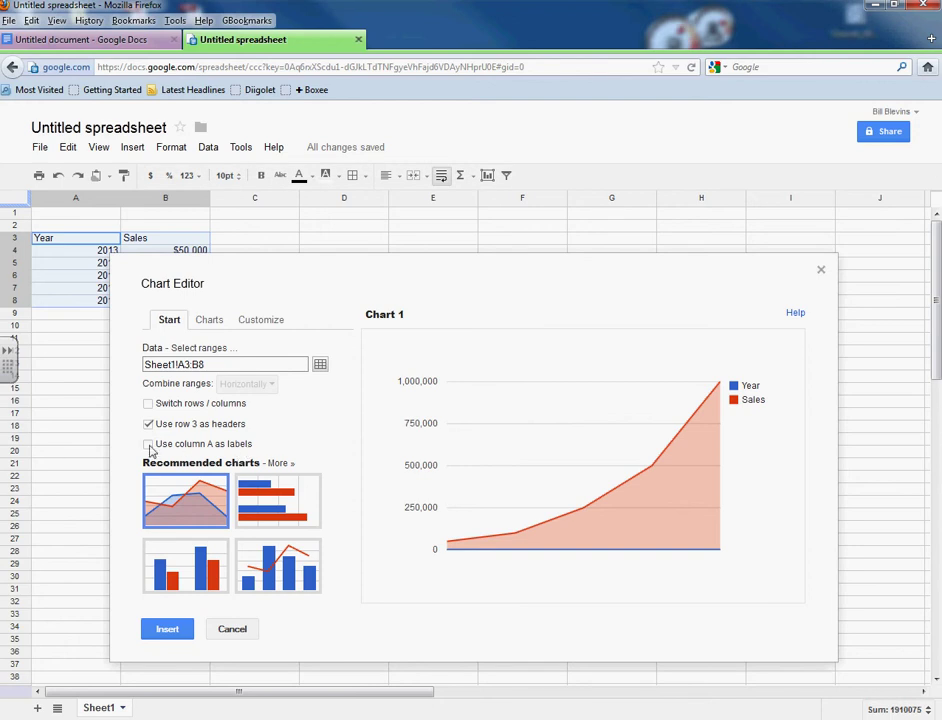
pyautogui.click(149, 447)
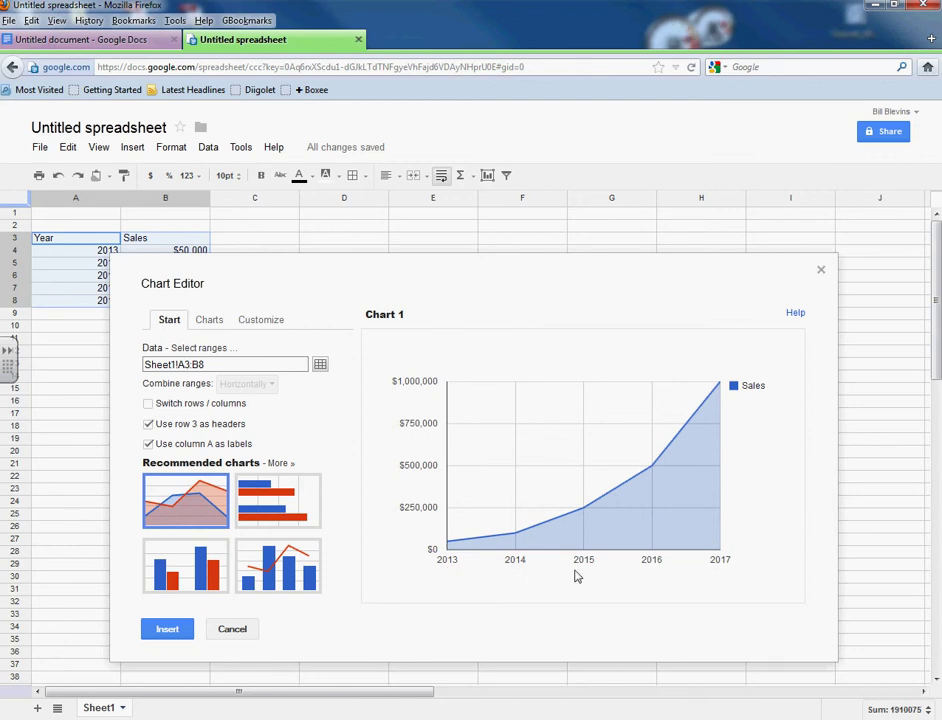
# - Title the chart "Sales Forcast" and format the title as bold, 20px and red
pyautogui.click(260, 322)
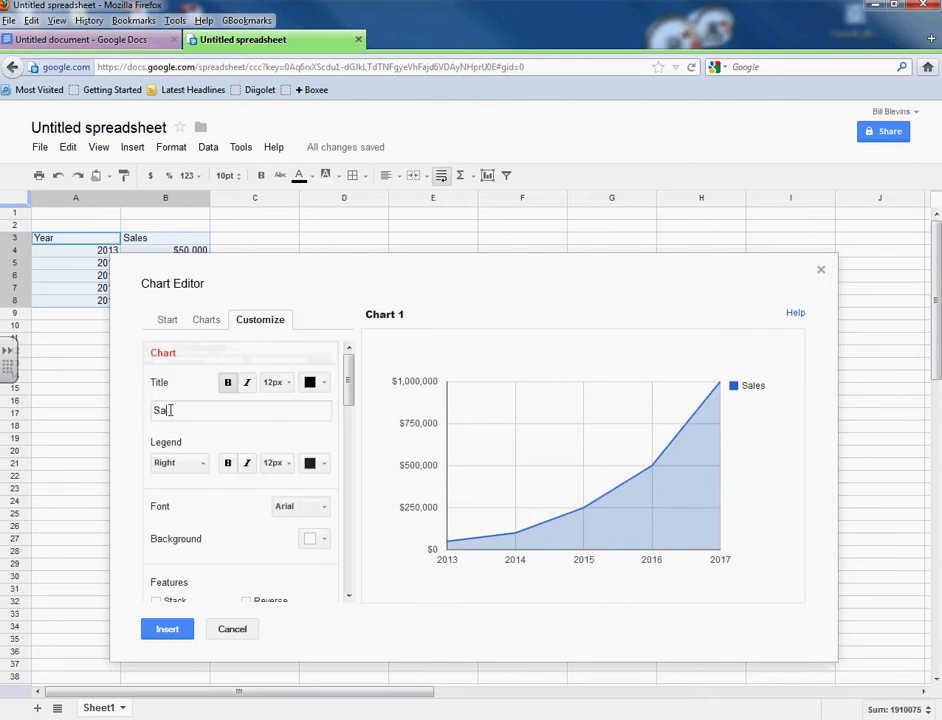
pyautogui.write('Forcast')
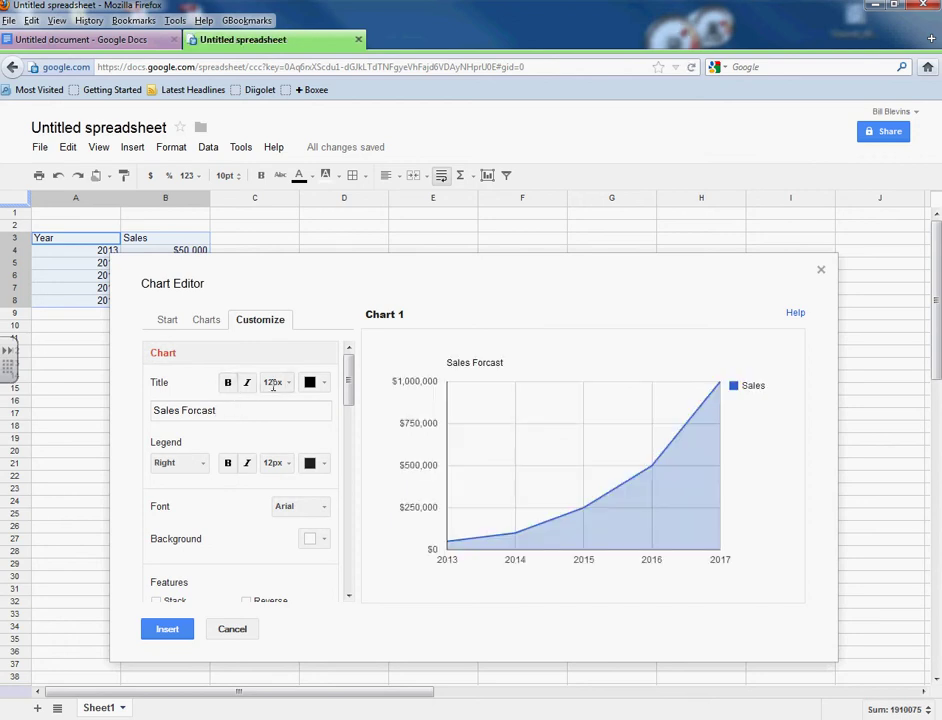
pyautogui.click(229, 384)
pyautogui.click(278, 382)
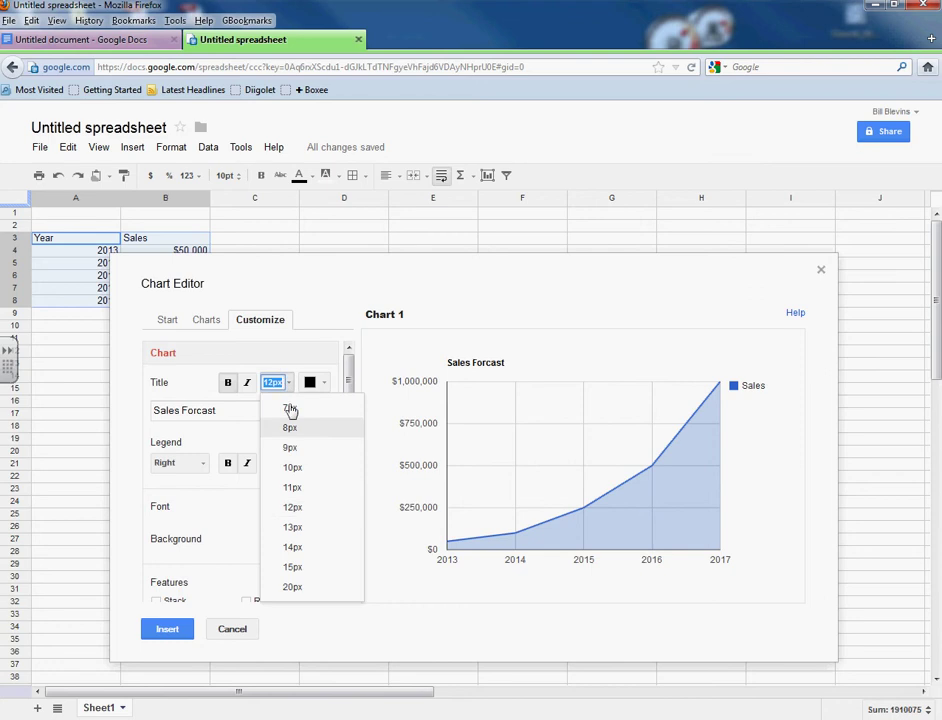
pyautogui.click(286, 587)
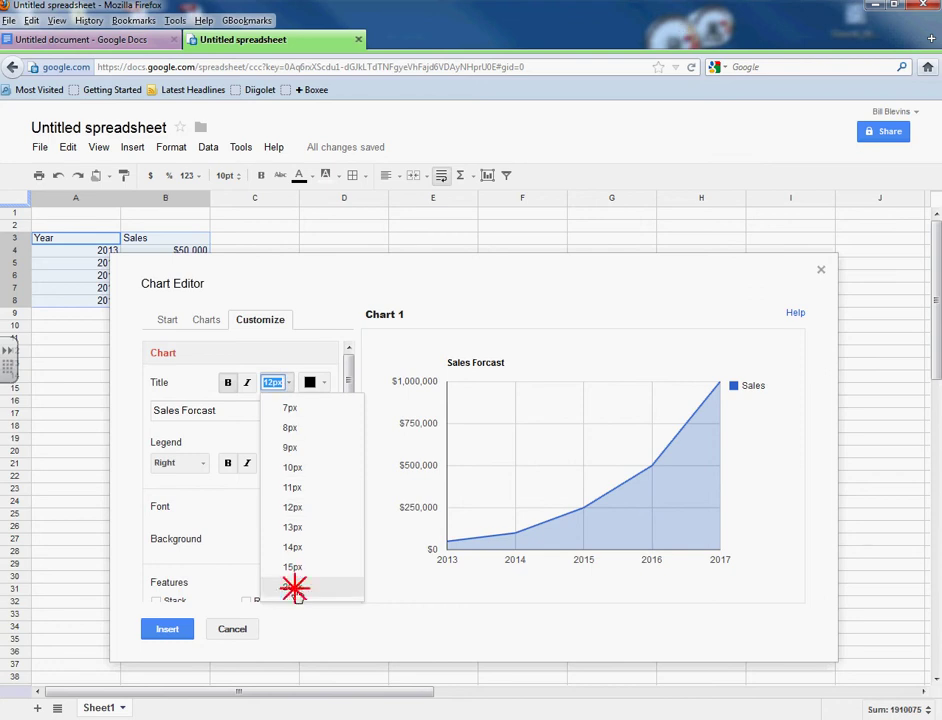
pyautogui.click(324, 384)
pyautogui.click(326, 425)
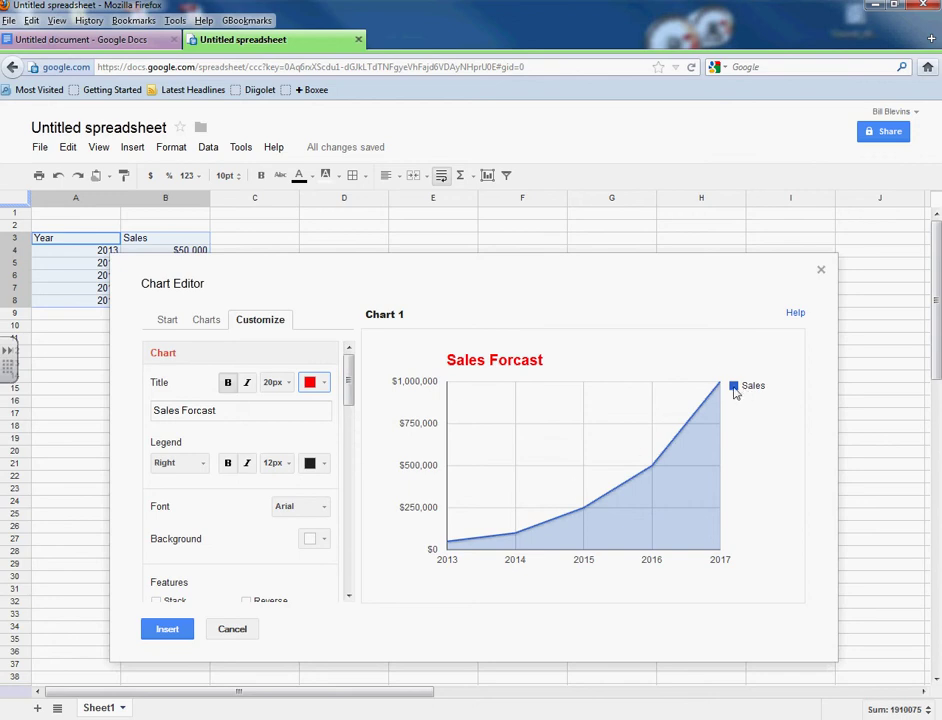
# - Set the chart's legend to None
pyautogui.click(202, 466)
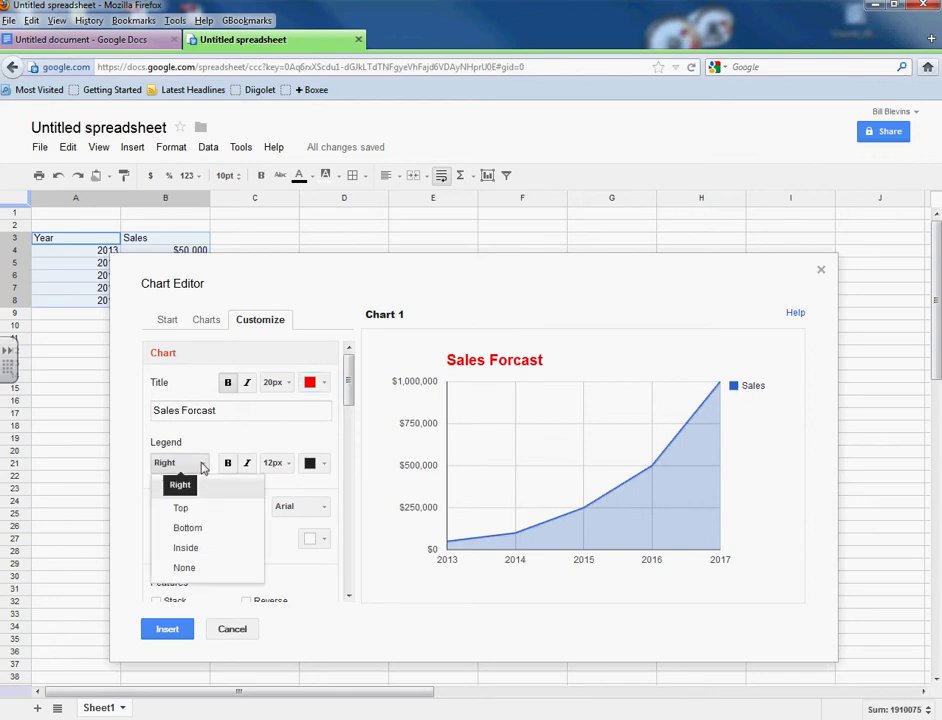
pyautogui.click(193, 569)
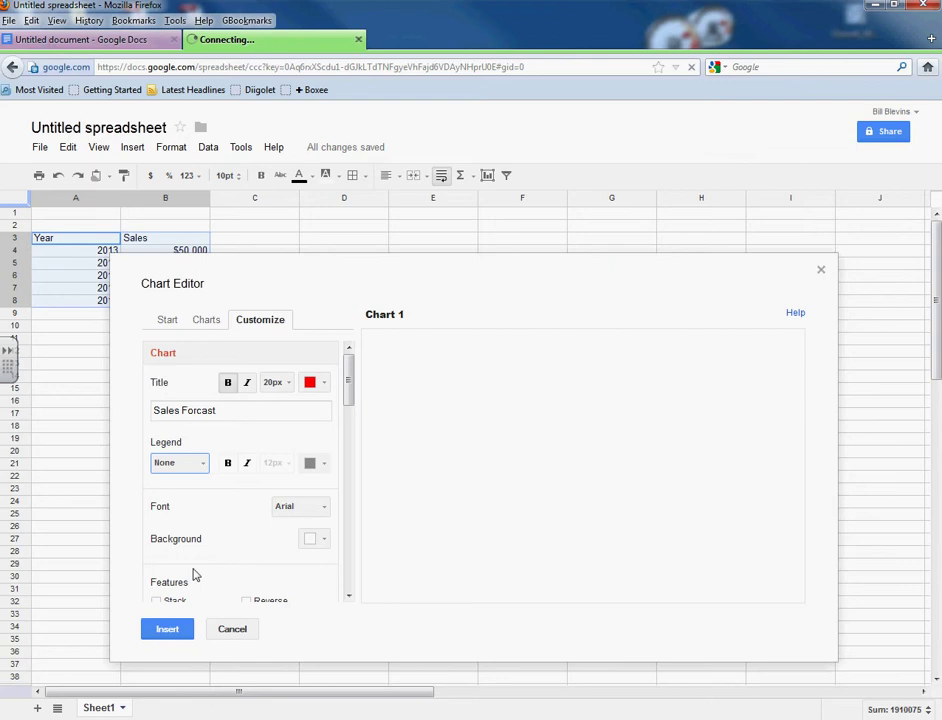
# - Set the chart's Sales area color to dark green and insert the chart into the sheet
pyautogui.moveTo(348, 358); pyautogui.dragTo(353, 557)
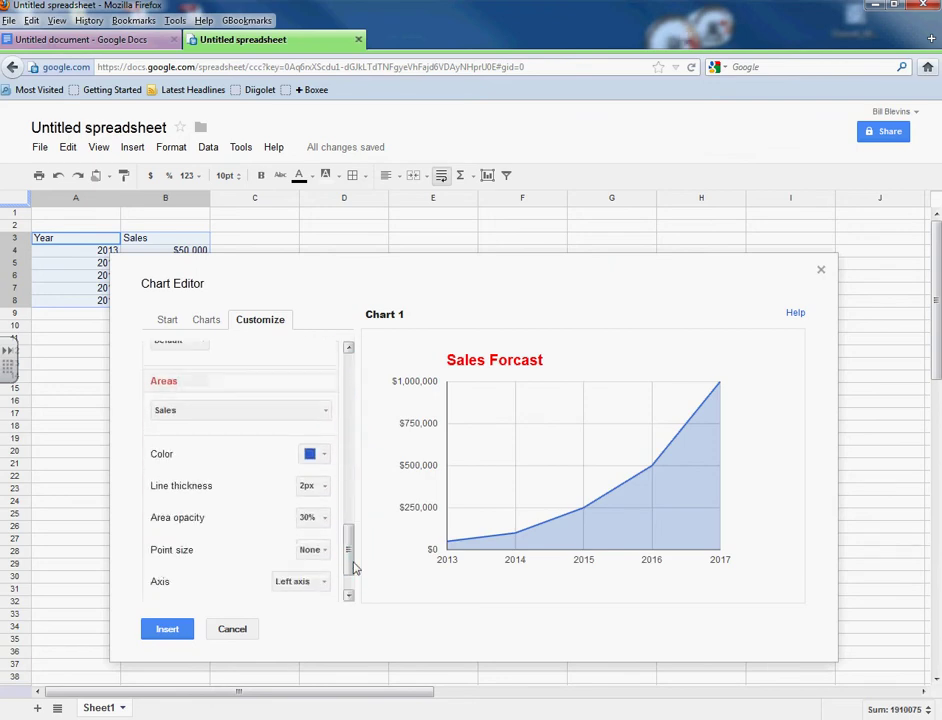
pyautogui.click(321, 454)
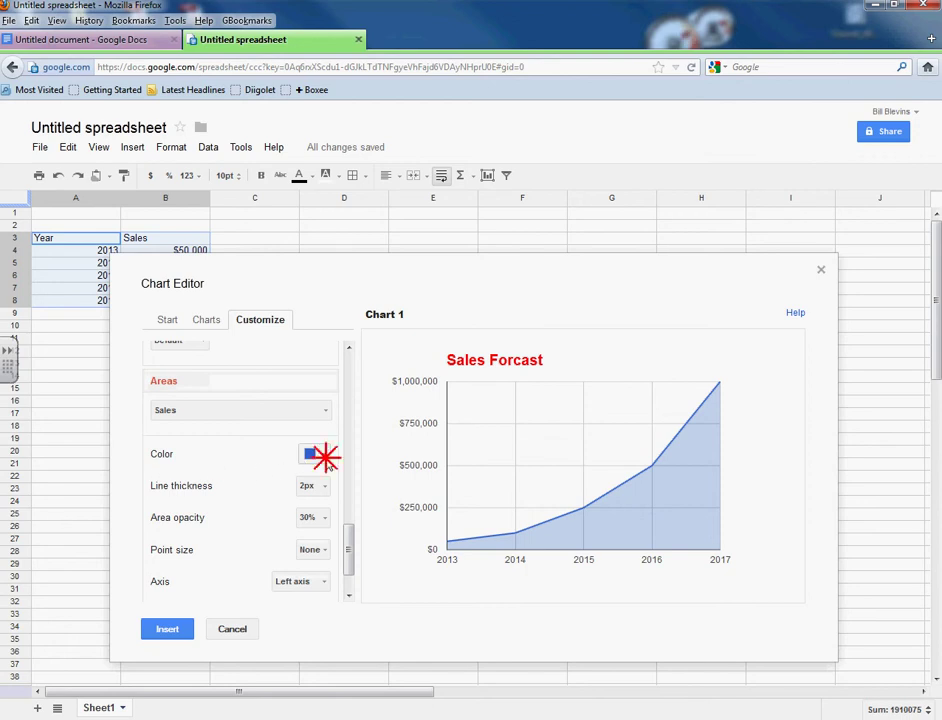
pyautogui.click(326, 516)
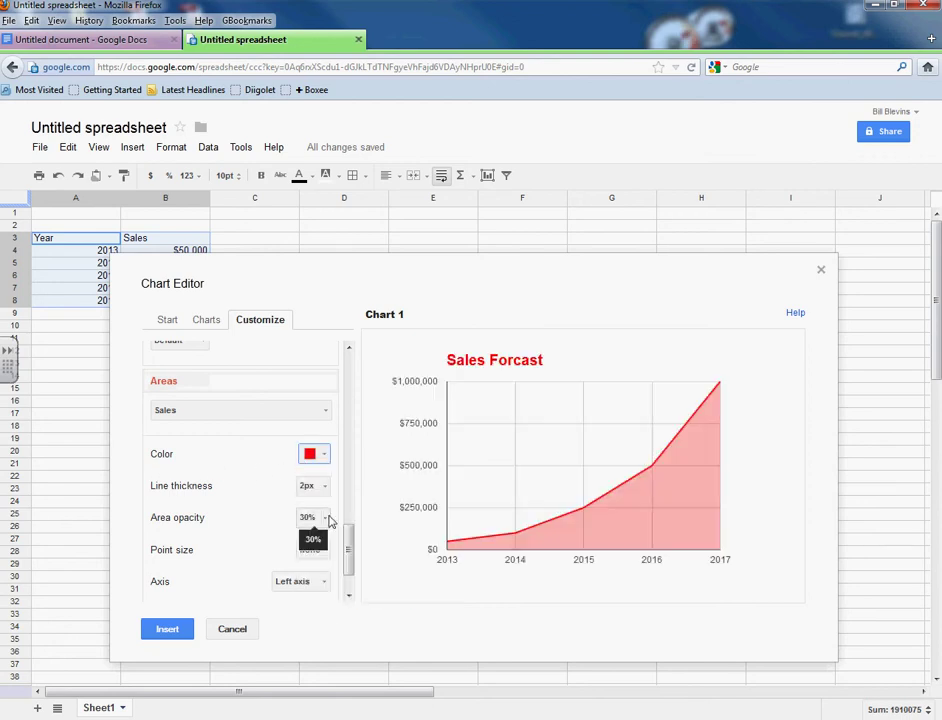
pyautogui.click(323, 456)
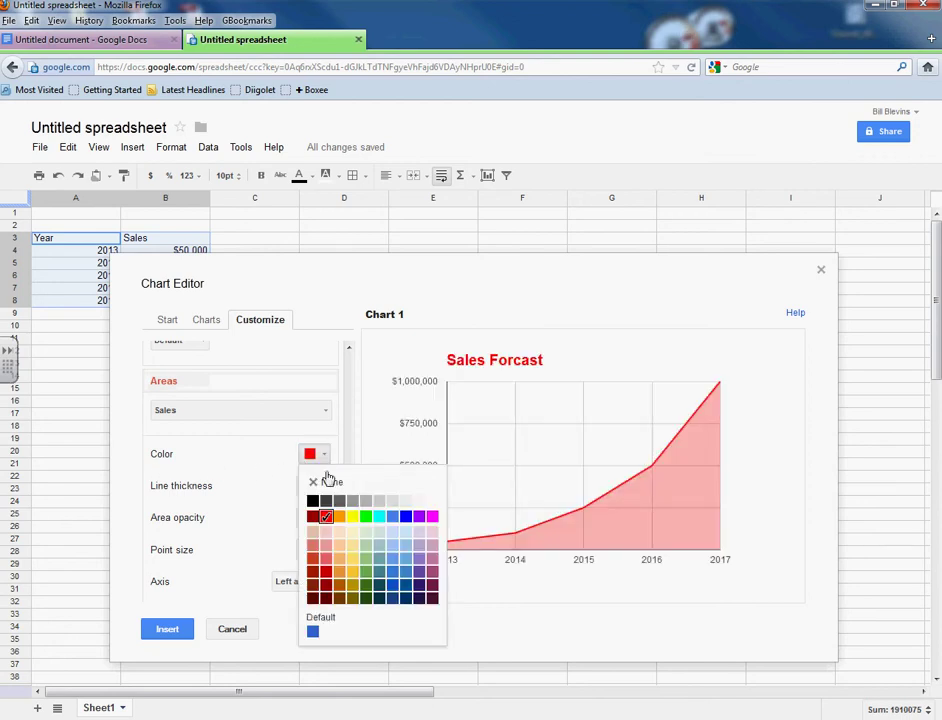
pyautogui.click(366, 597)
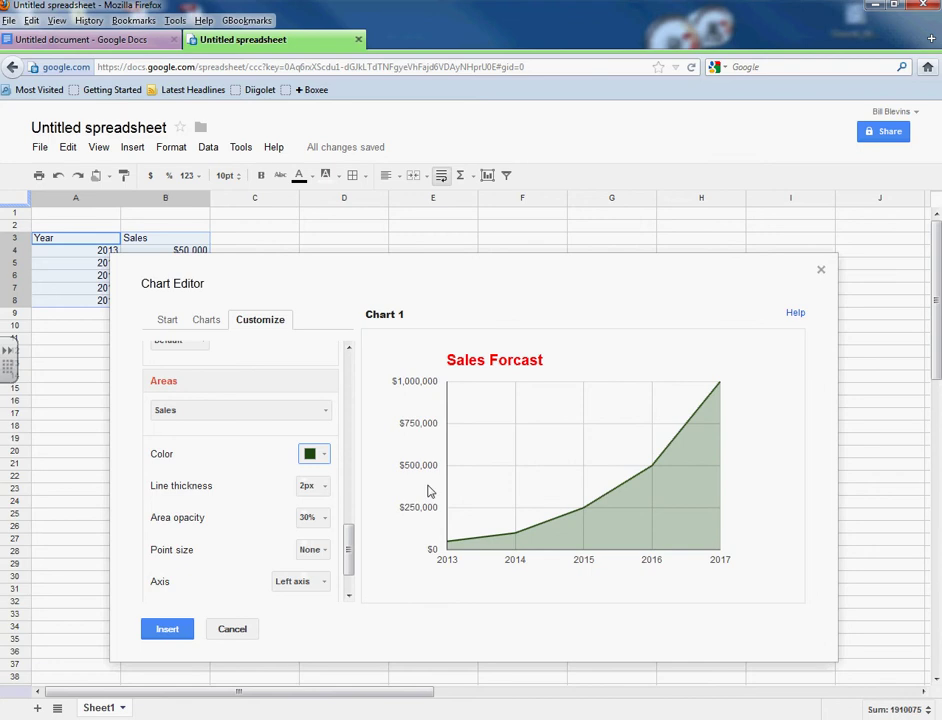
pyautogui.click(167, 631)
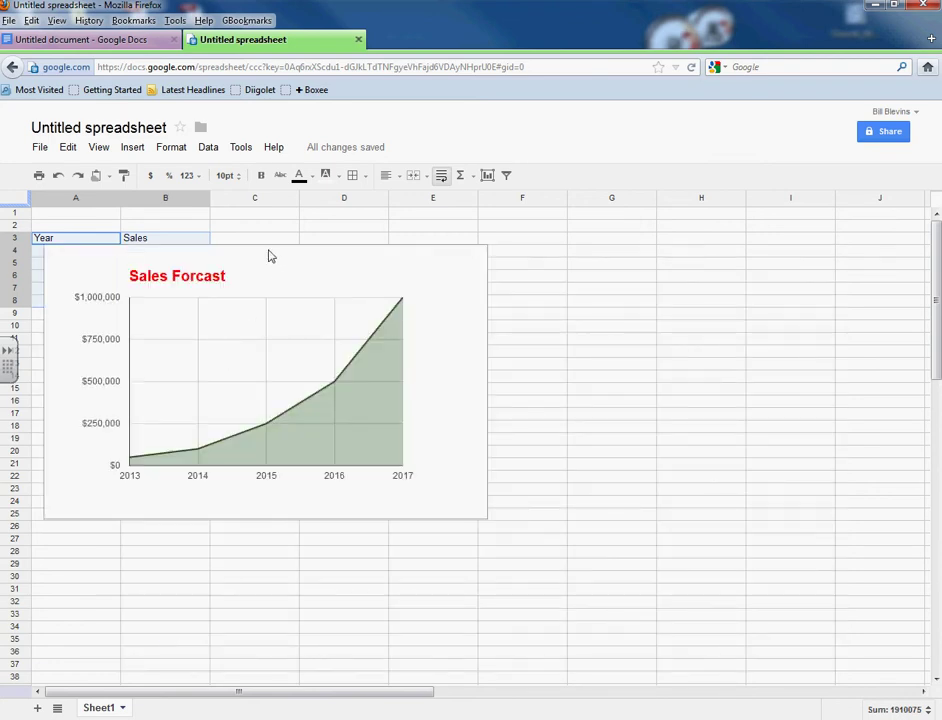
# - Move the Sales Forcast chart beside the sales table so that it starts at column C
pyautogui.click(307, 254)
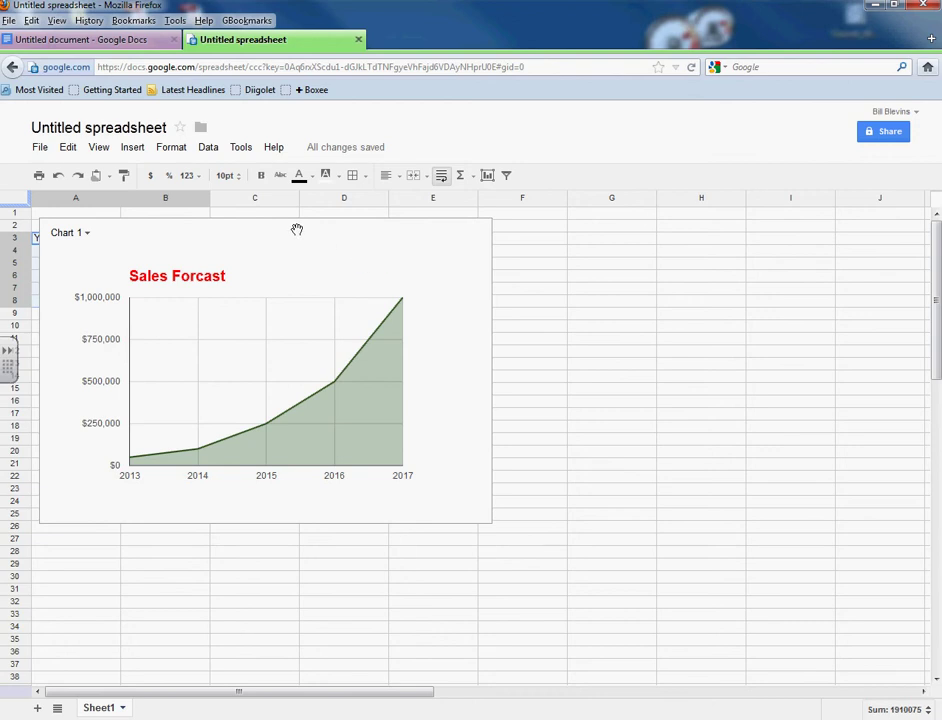
pyautogui.click(346, 239)
pyautogui.moveTo(346, 239); pyautogui.dragTo(542, 243)
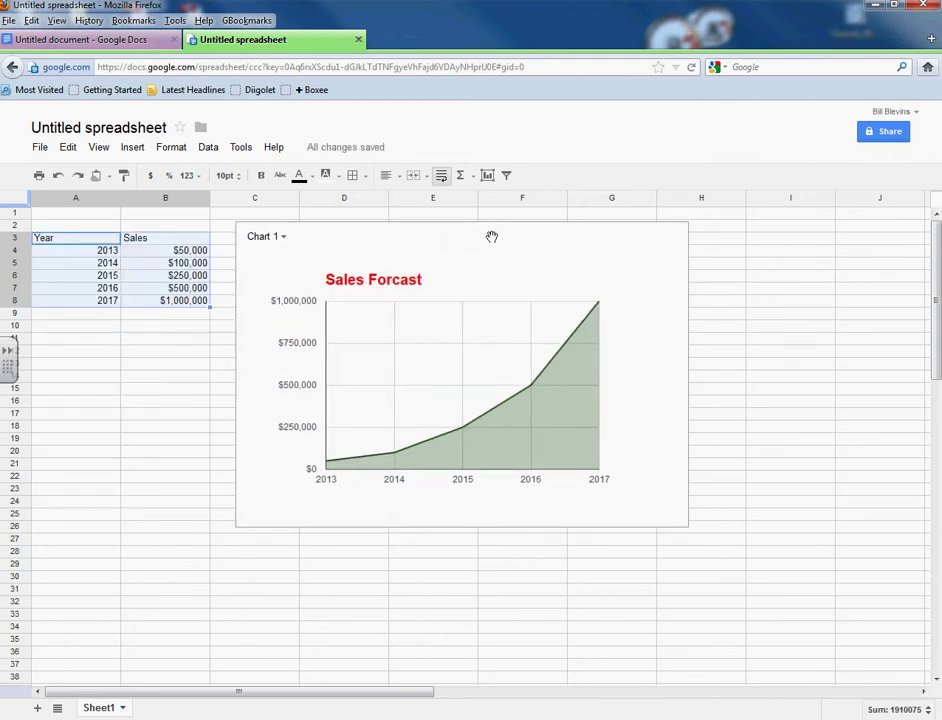
pyautogui.moveTo(490, 238); pyautogui.dragTo(471, 229)
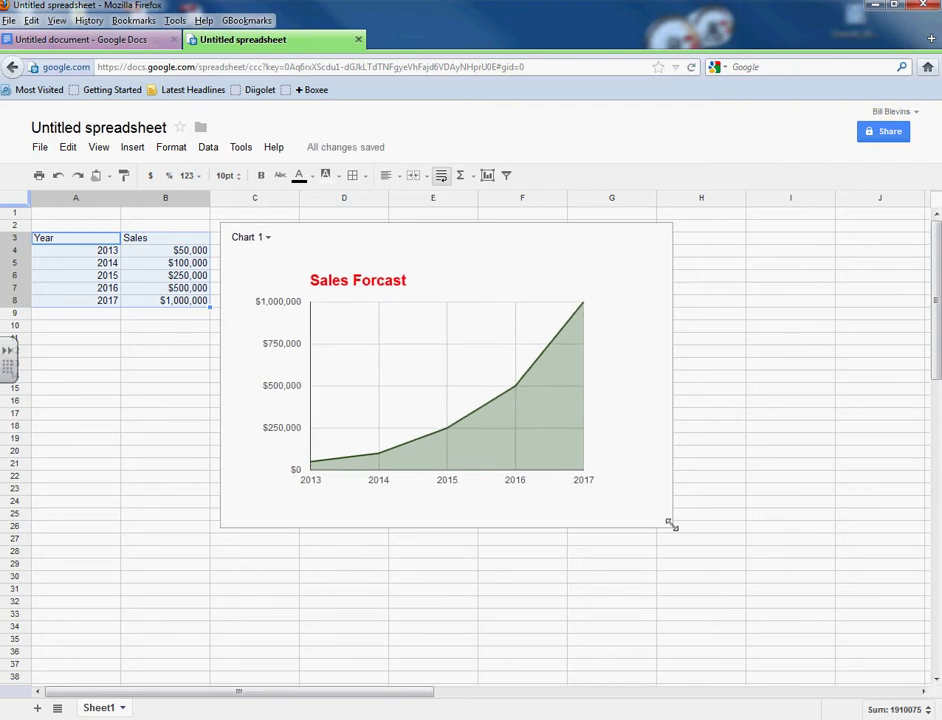
# - Shrink the chart to span about columns C to F and shift it slightly up to align with the sales table
pyautogui.moveTo(671, 524); pyautogui.dragTo(559, 374)
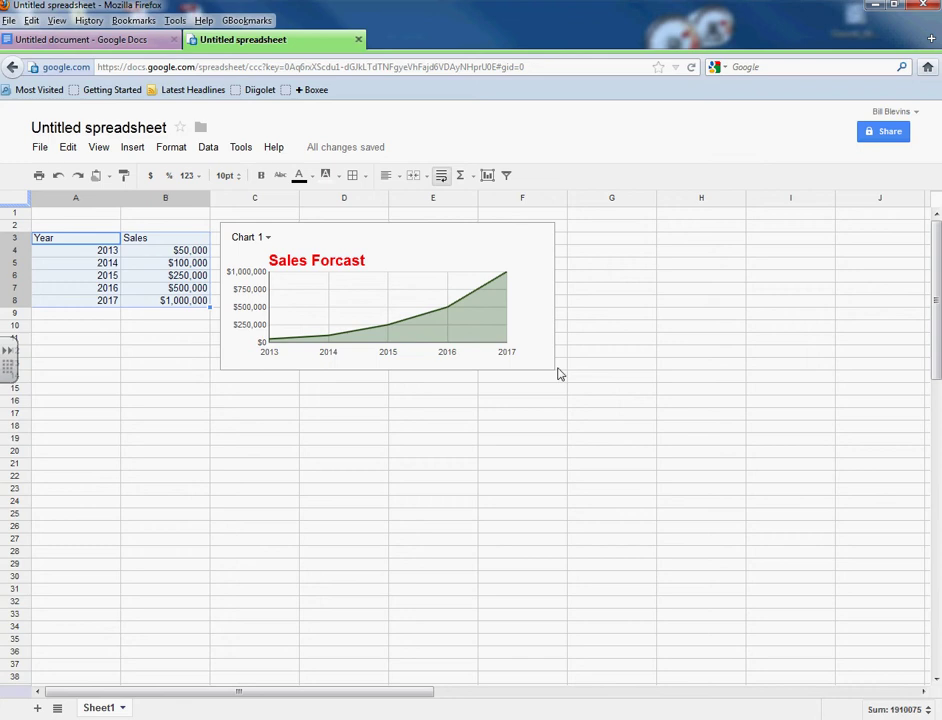
pyautogui.click(560, 373)
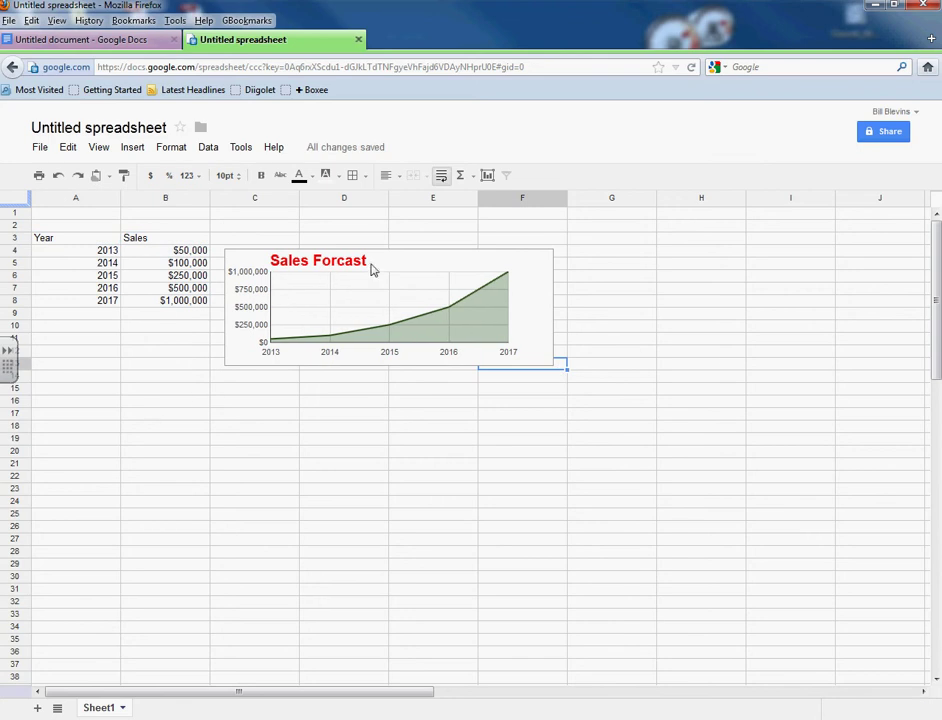
pyautogui.moveTo(389, 237)
pyautogui.moveTo(389, 237); pyautogui.dragTo(385, 222)
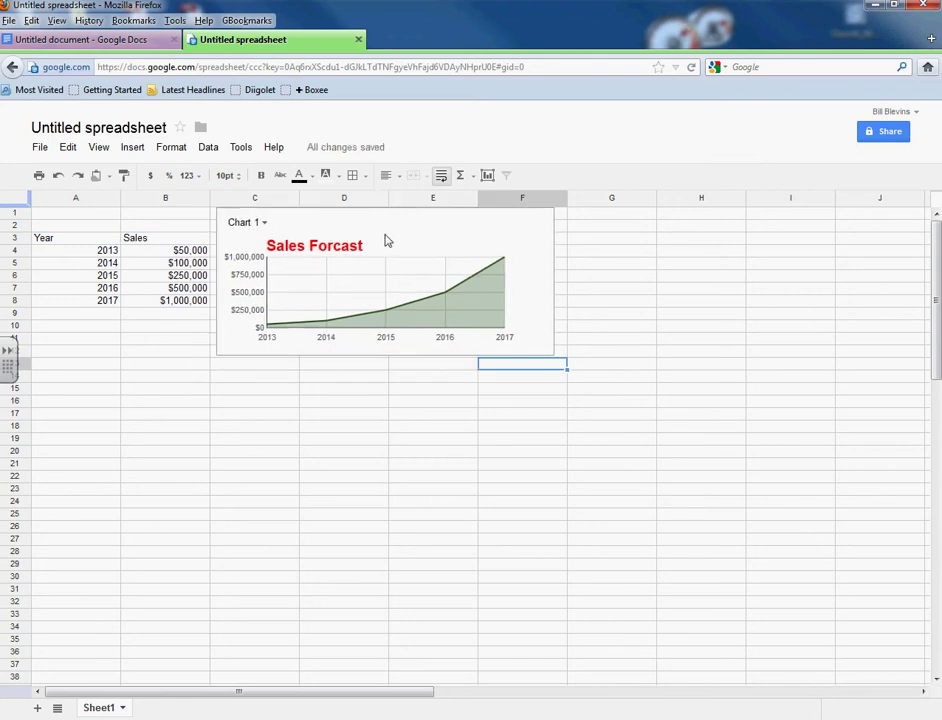
pyautogui.click(338, 390)
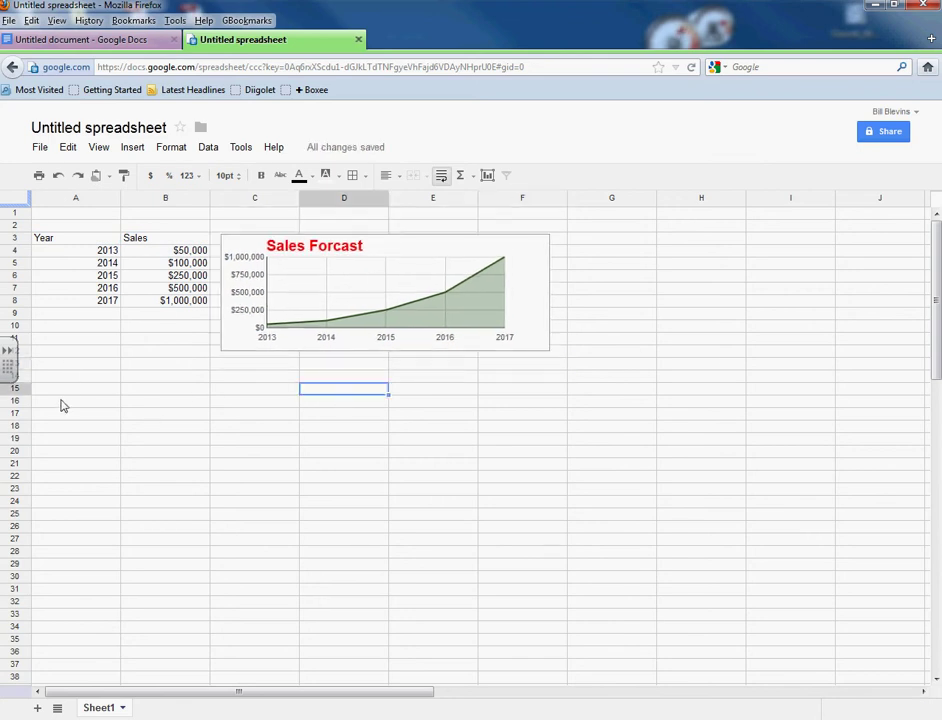
# - Enter the headings "Company" in A15 and "Market Share" in B15
pyautogui.click(72, 391)
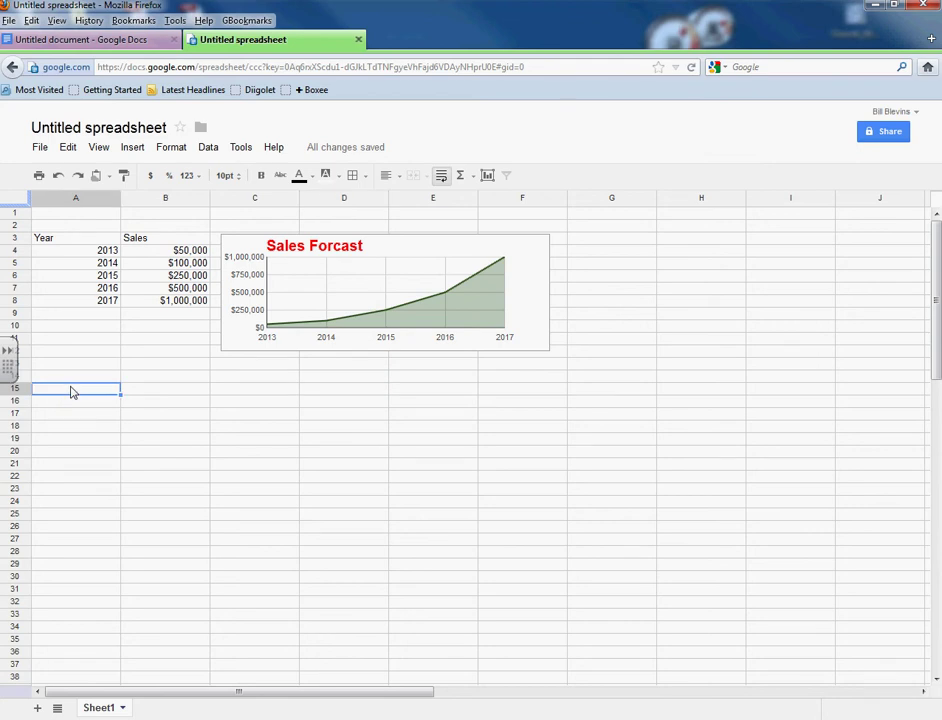
pyautogui.write('Company')
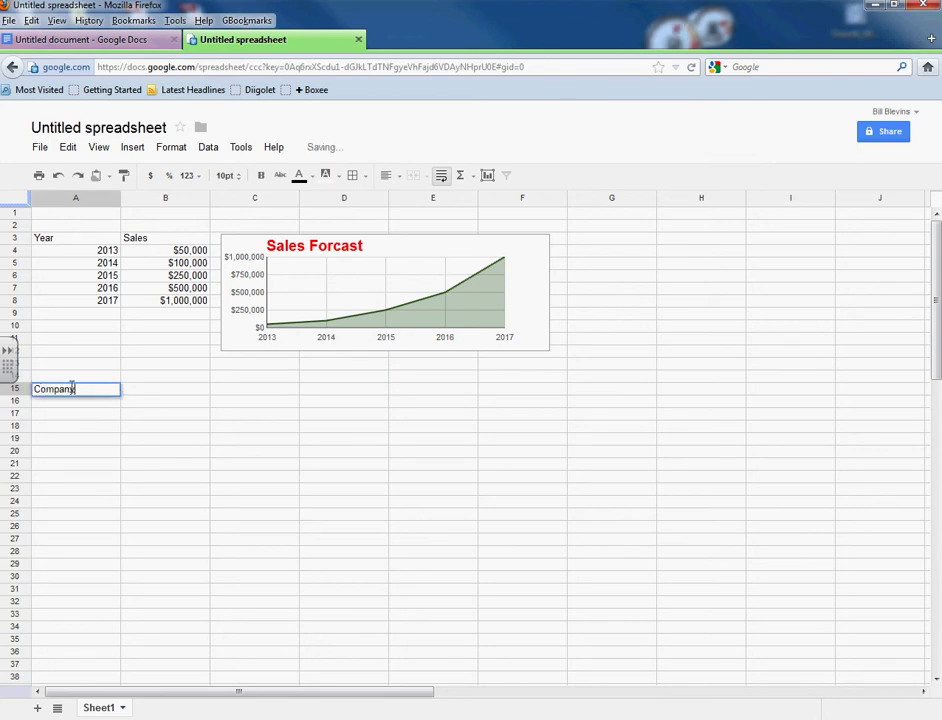
pyautogui.press('Return')
pyautogui.press('Up')
pyautogui.press('Right')
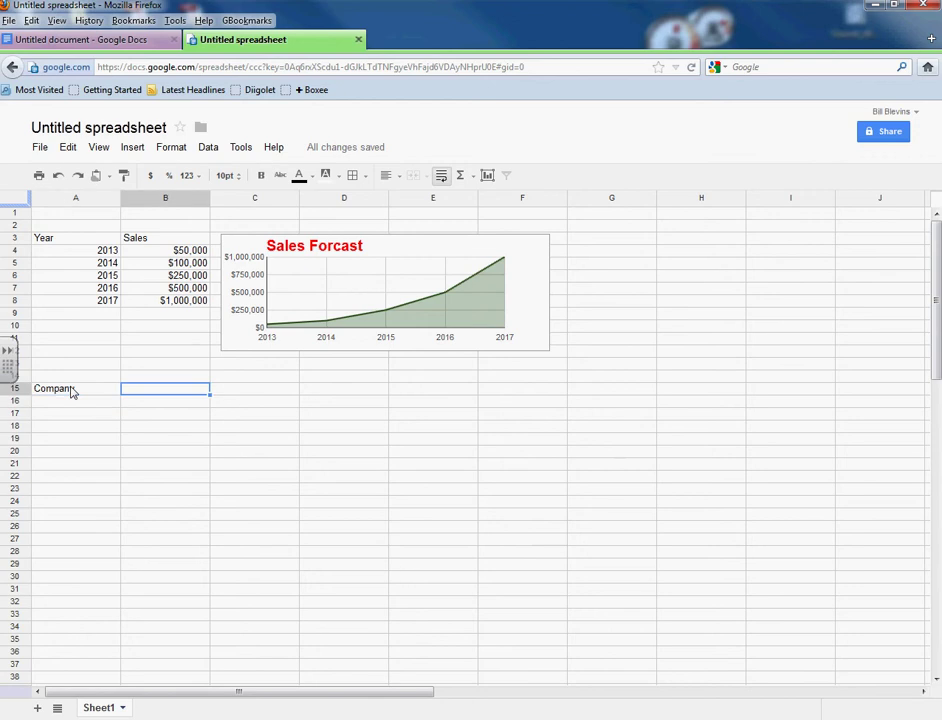
pyautogui.write('Market Share')
pyautogui.press('Return')
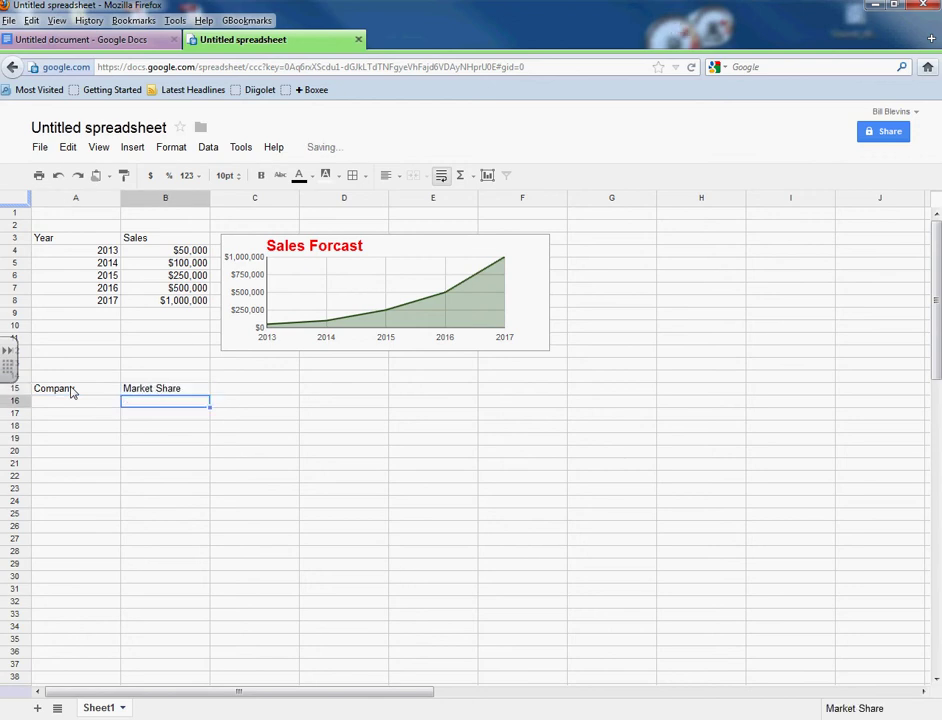
# - List the companies Pepsico, Coca Cola, Caburry Schweps and Other in cells A16 to A19
pyautogui.press('Left')
pyautogui.write('Pe')
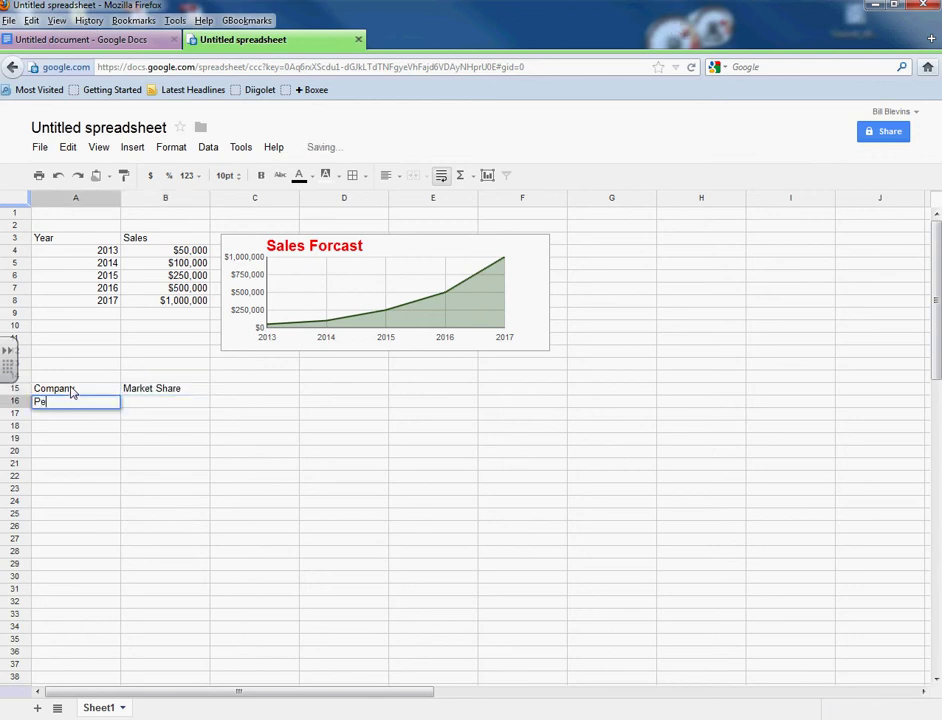
pyautogui.write('psi C')
pyautogui.press('Return')
pyautogui.write('Coca')
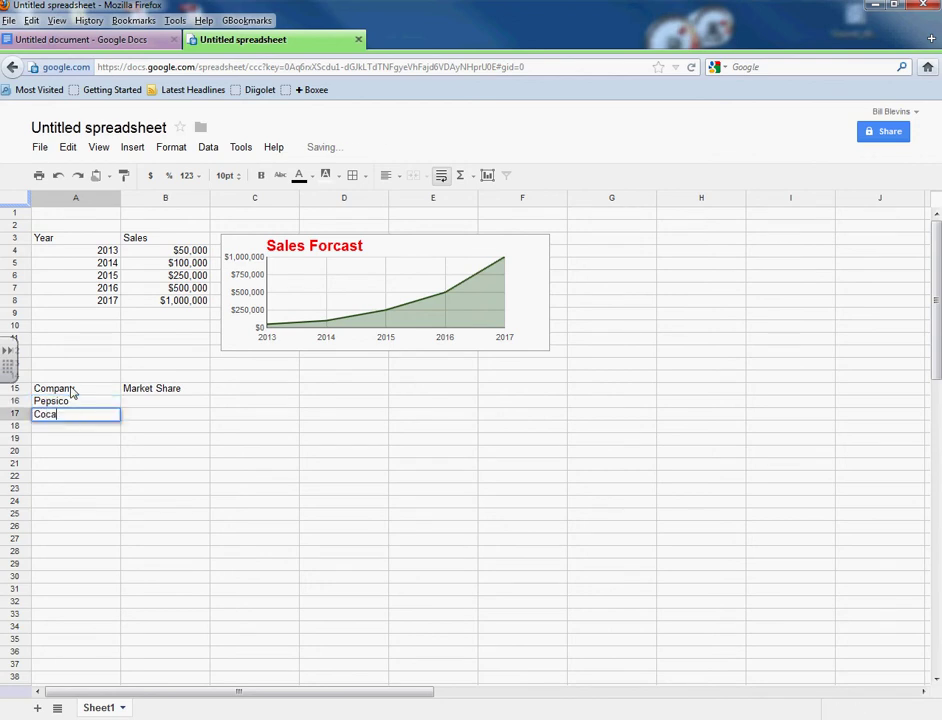
pyautogui.press('Return')
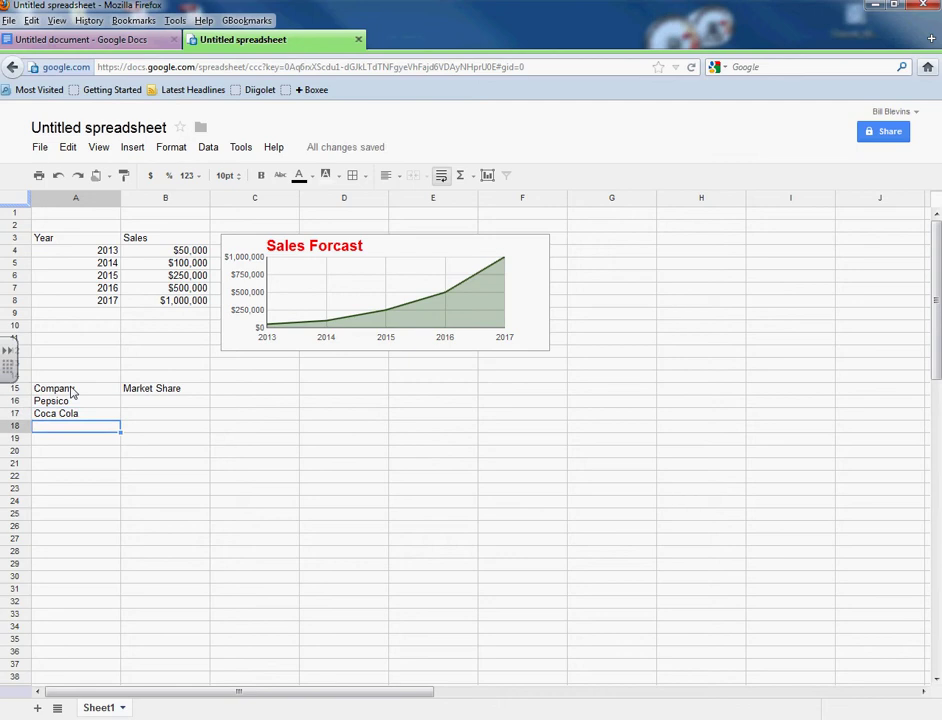
pyautogui.write('Cabu')
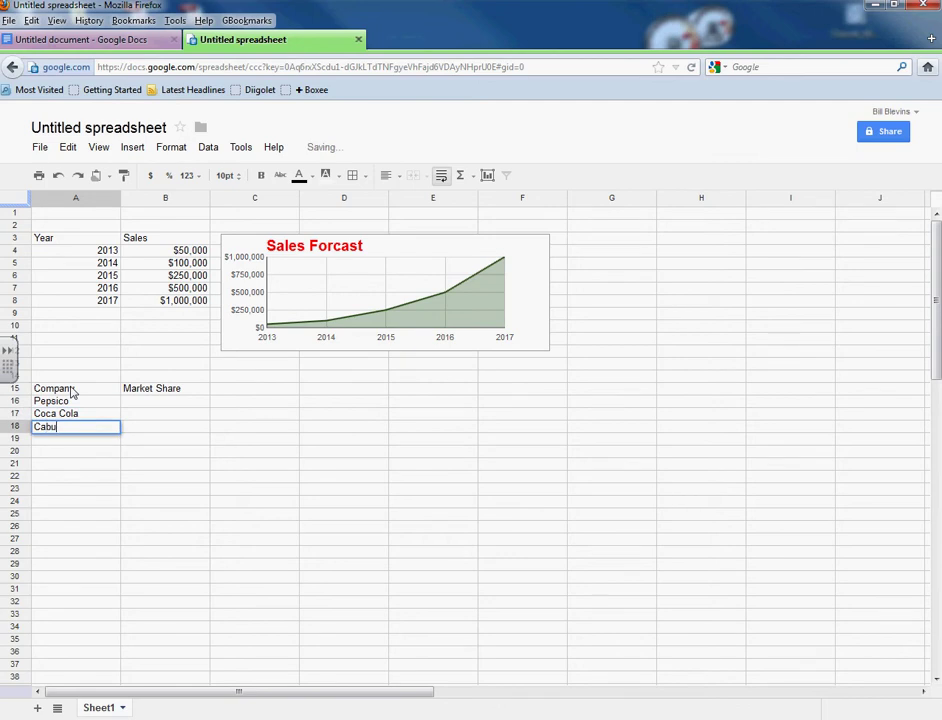
pyautogui.write('ry Schweps')
pyautogui.press('Return')
pyautogui.write('O')
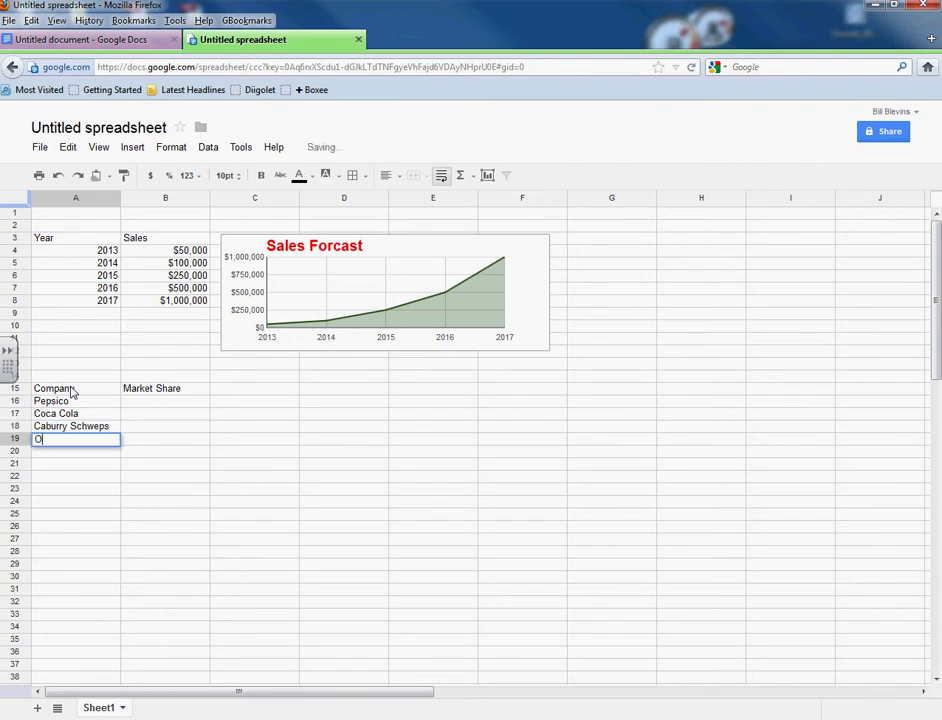
pyautogui.press('Return')
# - Enter the market shares .40, .40, .12 and .08 in cells B16 to B19
pyautogui.press('Up')
pyautogui.press('Up')
pyautogui.press('Up')
pyautogui.press('Up')
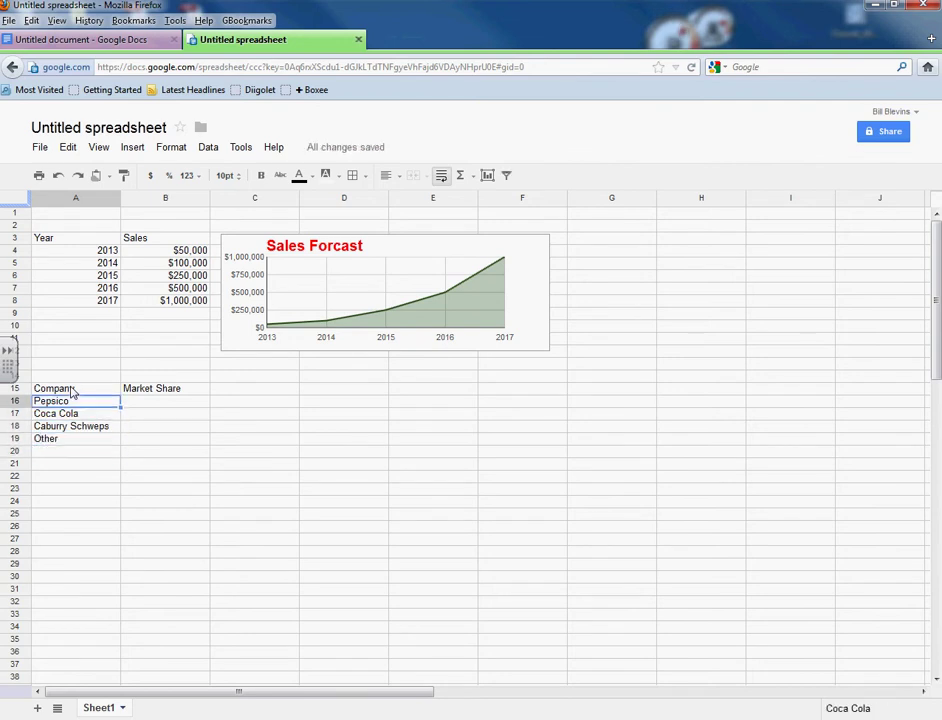
pyautogui.press('Right')
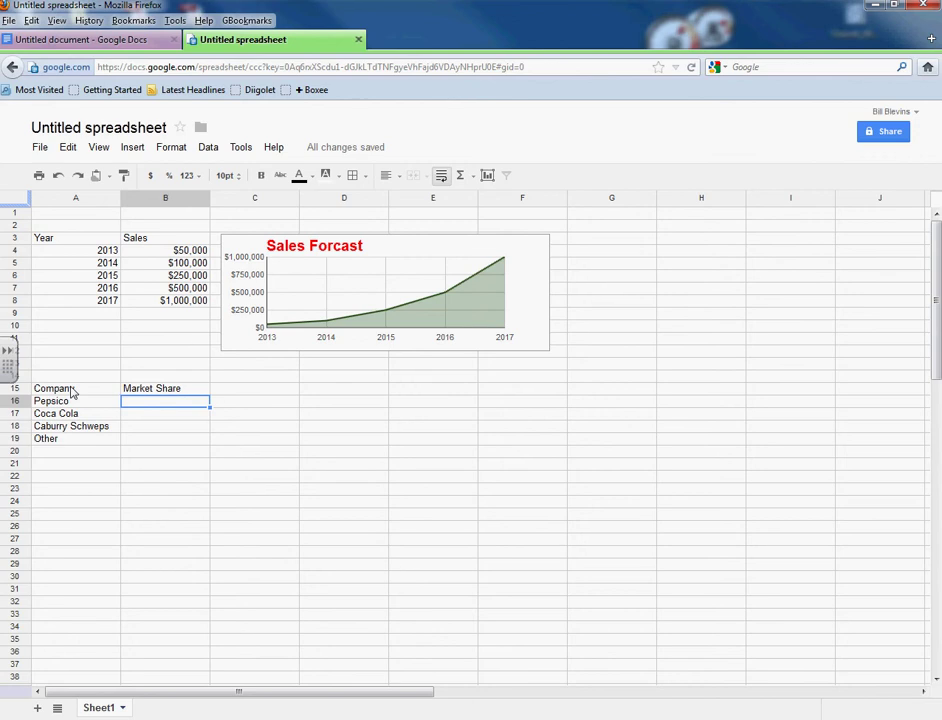
pyautogui.press('Down')
pyautogui.press('Down')
pyautogui.press('Down')
pyautogui.press('Up')
pyautogui.press('Up')
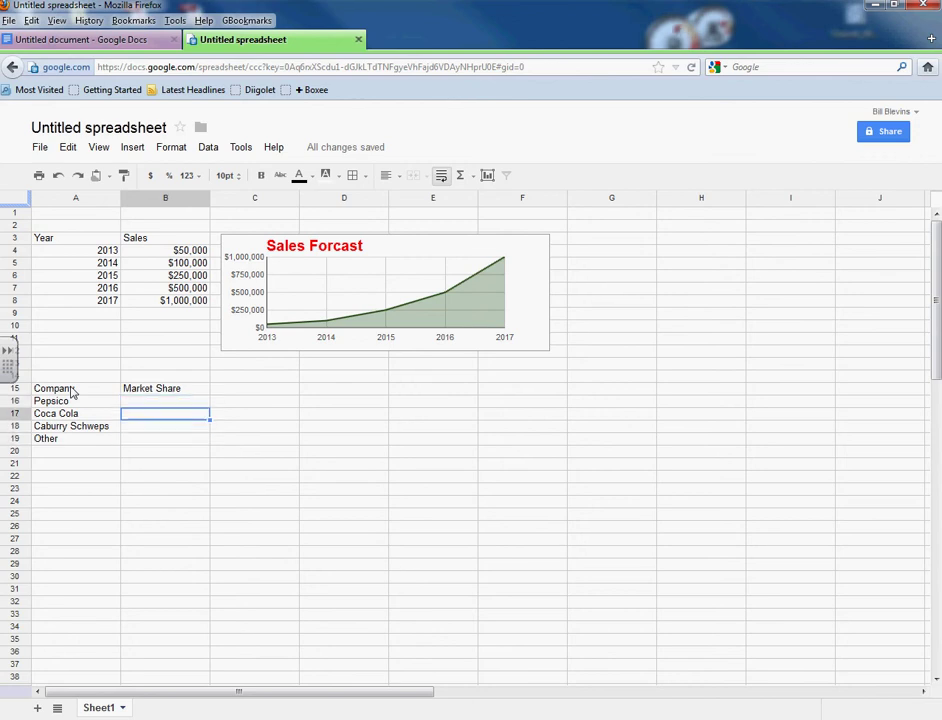
pyautogui.press('Up')
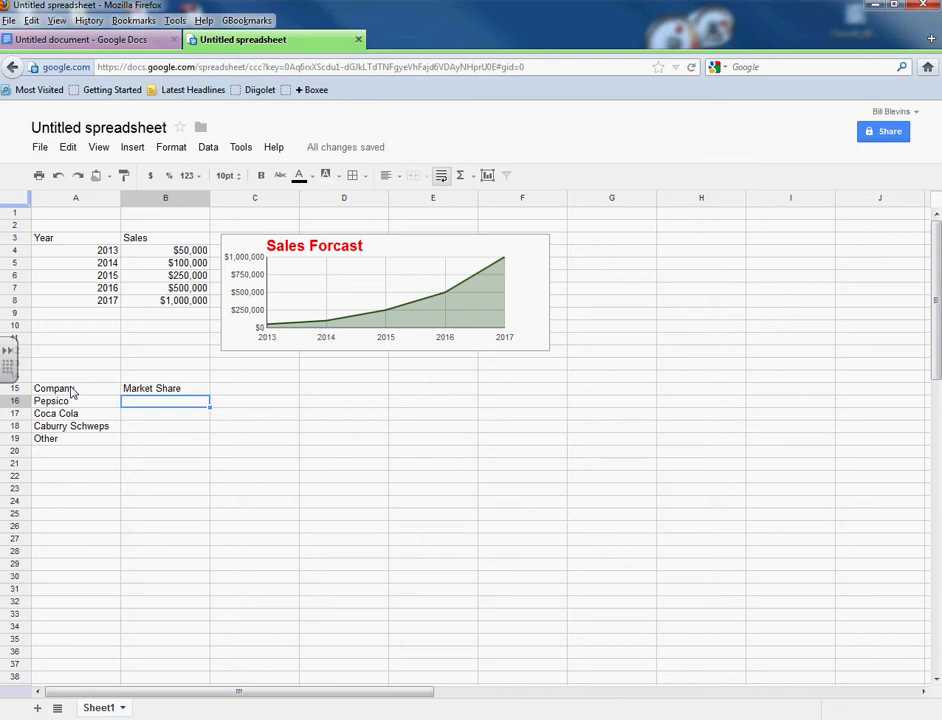
pyautogui.write('.40')
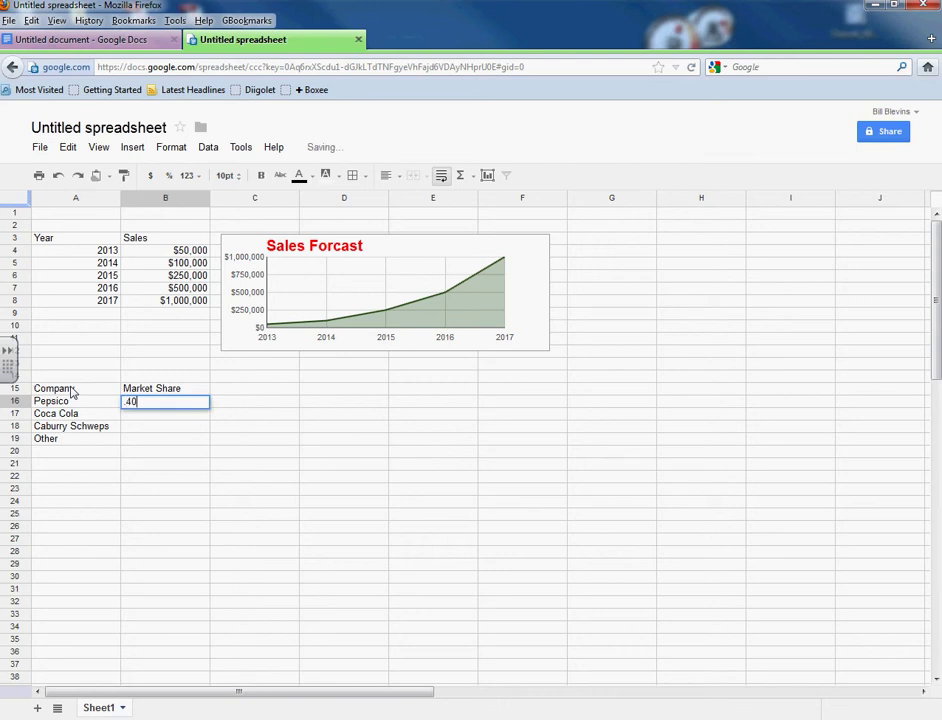
pyautogui.press('Return')
pyautogui.write('.')
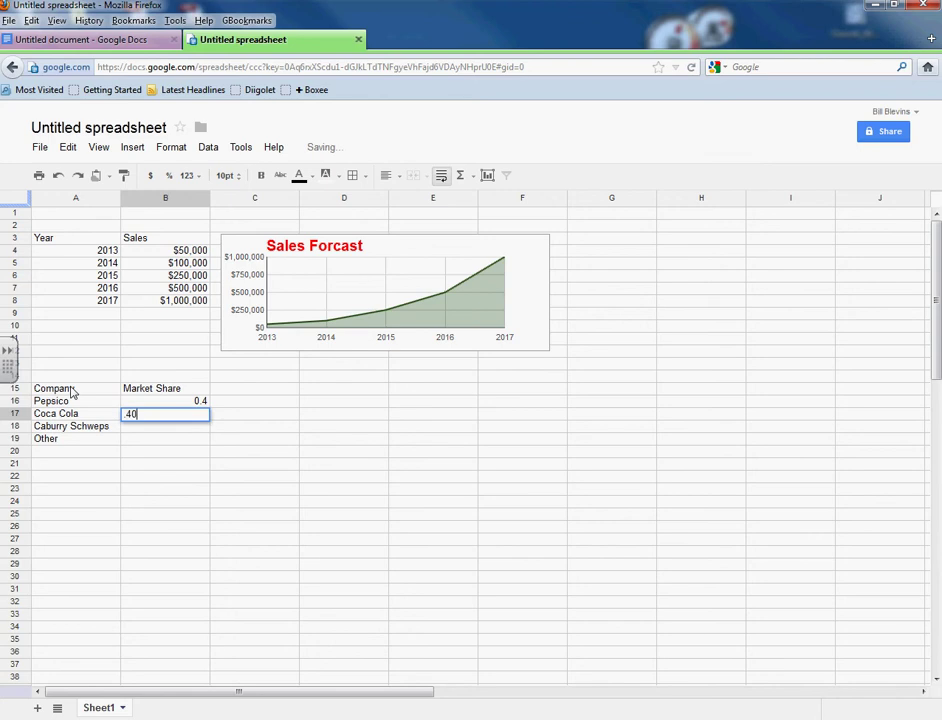
pyautogui.write('40')
pyautogui.press('Return')
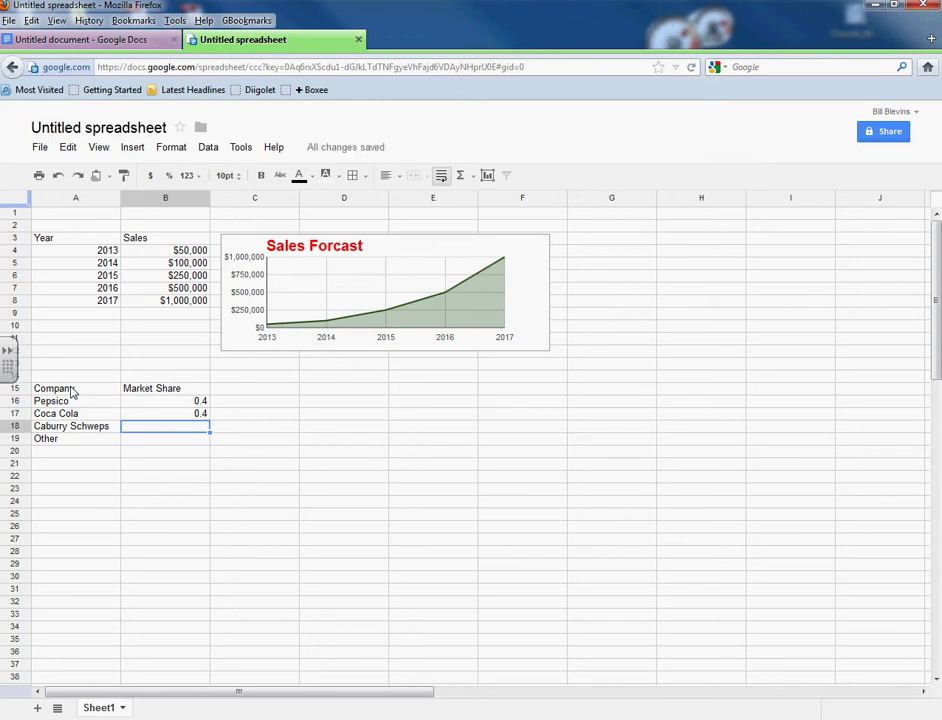
pyautogui.write('.12')
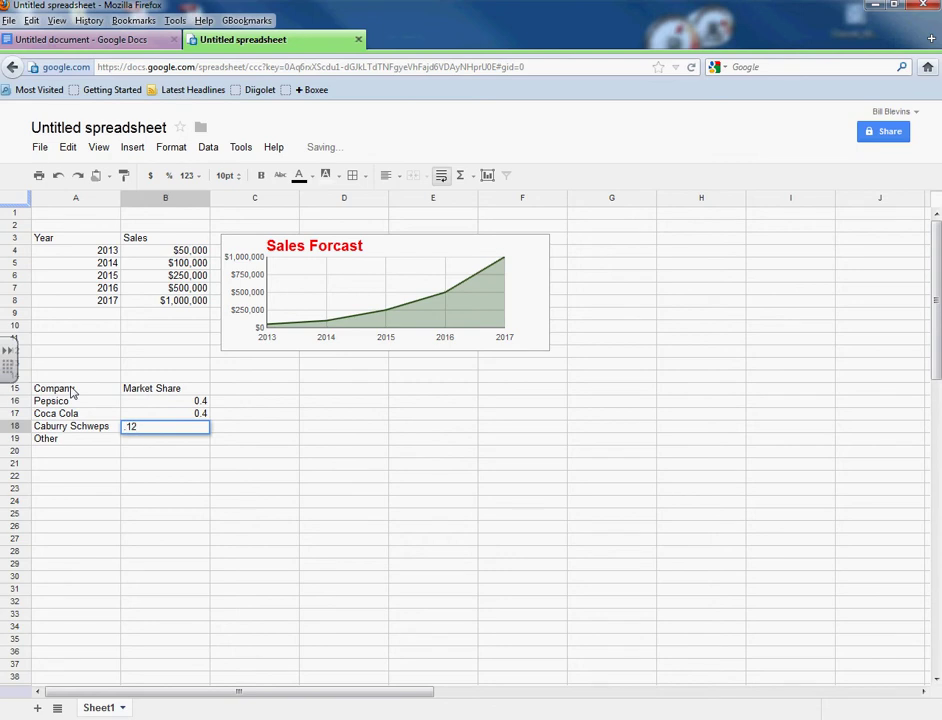
pyautogui.press('Return')
pyautogui.write('.08')
pyautogui.press('Return')
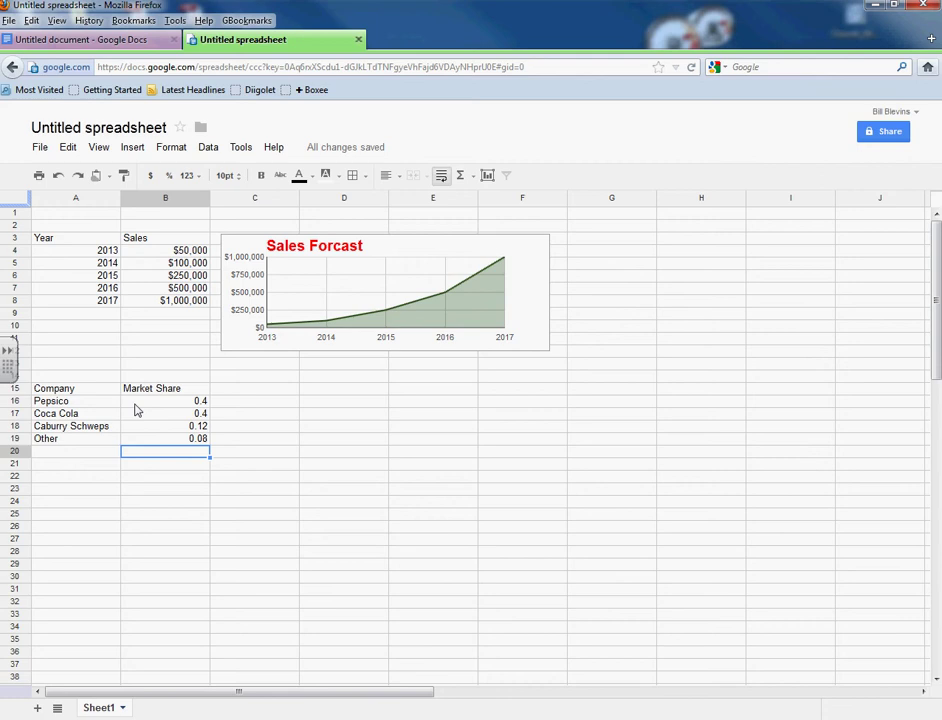
# - Format the market share values in B16:B19 as rounded percentages in the 10% style
pyautogui.moveTo(139, 401); pyautogui.dragTo(172, 447)
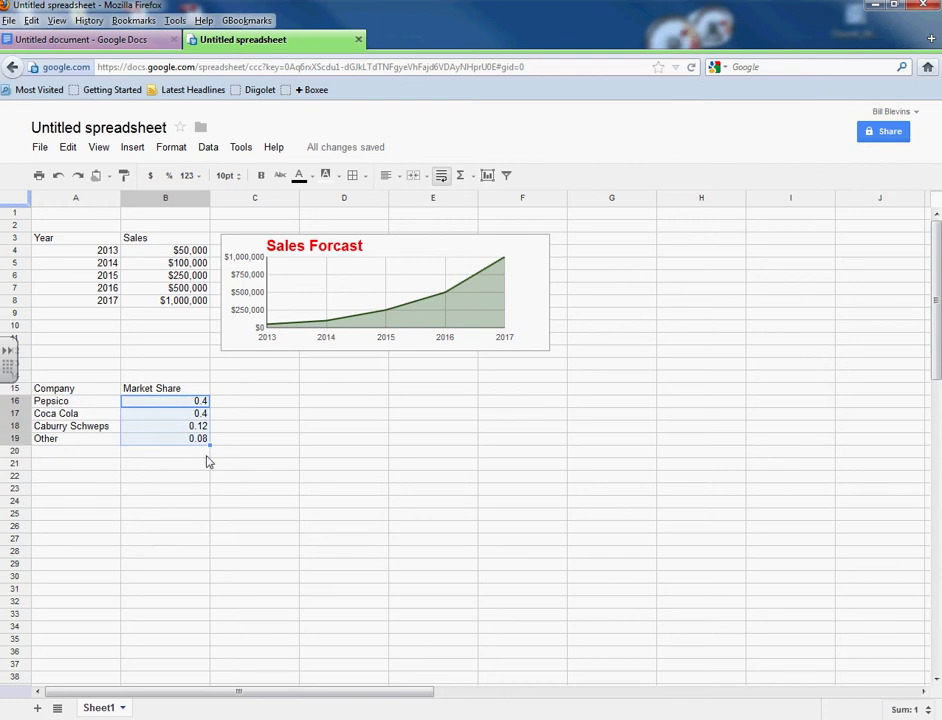
pyautogui.click(169, 148)
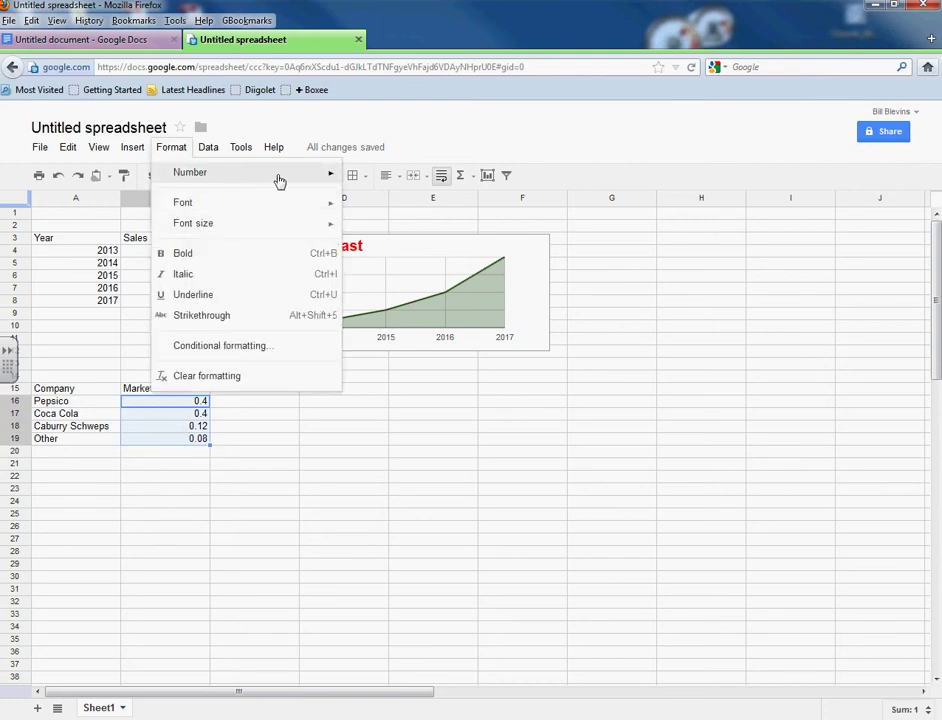
pyautogui.moveTo(321, 181)
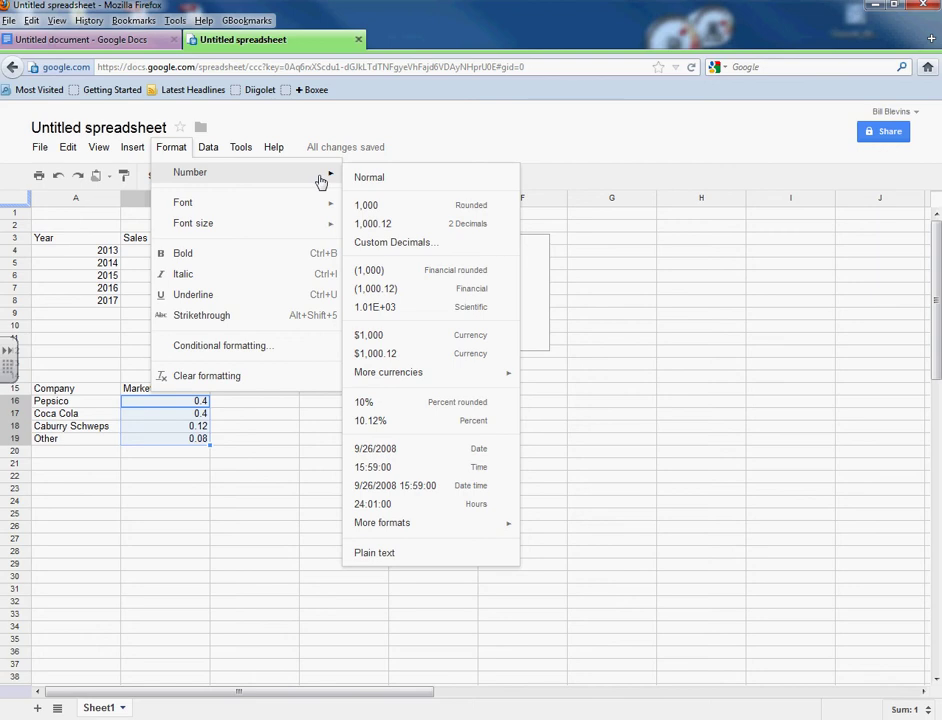
pyautogui.click(428, 403)
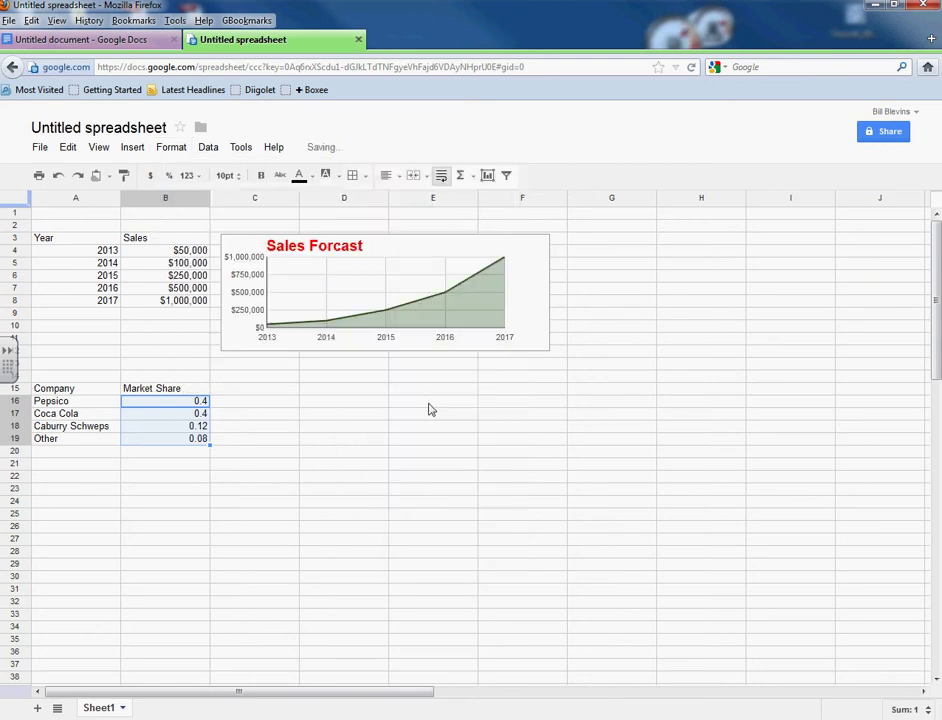
# - Start a new chart from the company market share table in A15:B19
pyautogui.click(186, 478)
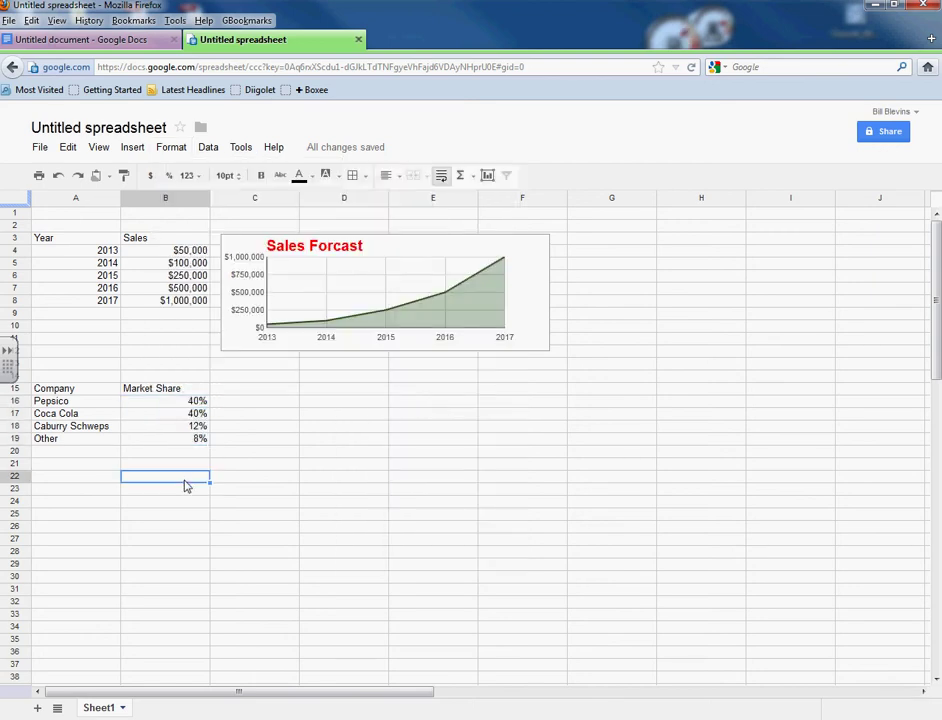
pyautogui.click(240, 442)
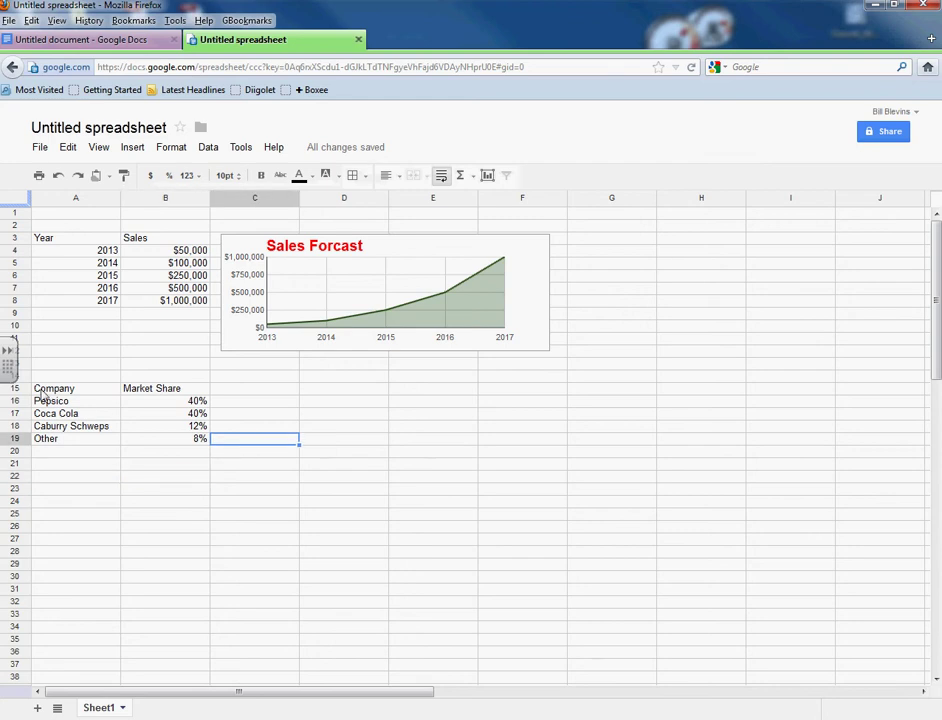
pyautogui.moveTo(50, 389); pyautogui.dragTo(190, 437)
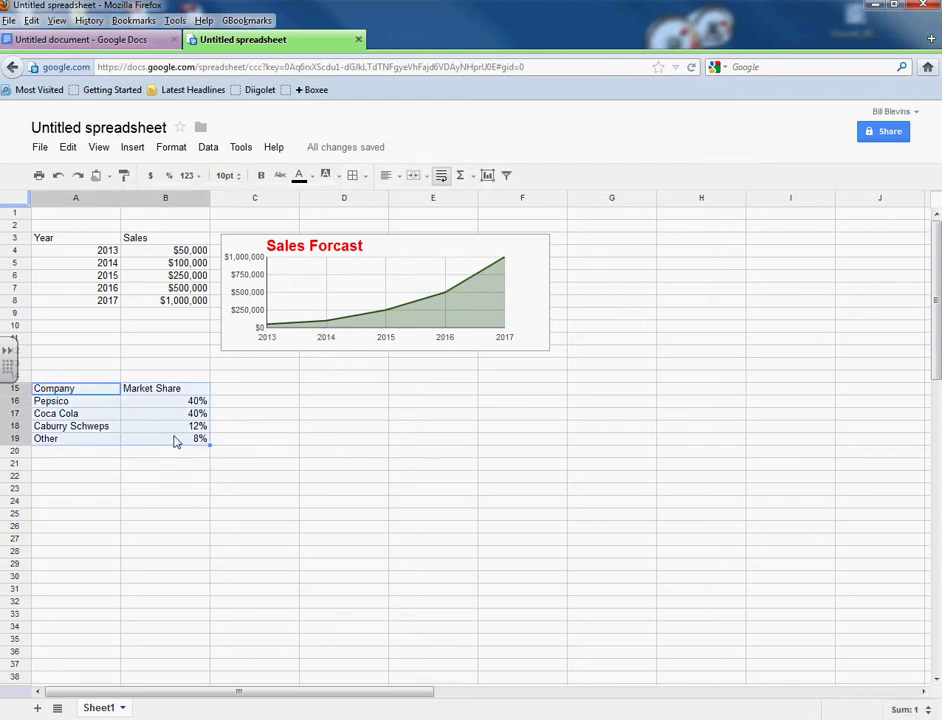
pyautogui.click(488, 176)
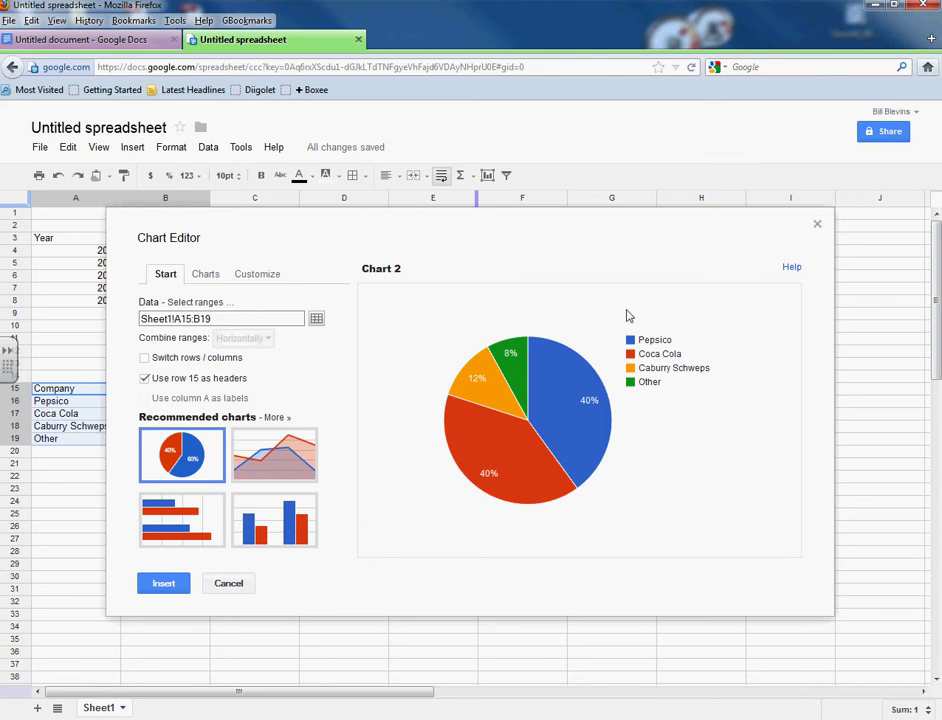
pyautogui.moveTo(490, 472)
# - Compare the available pie chart styles and choose the 3d pie chart for the market share data
pyautogui.click(205, 277)
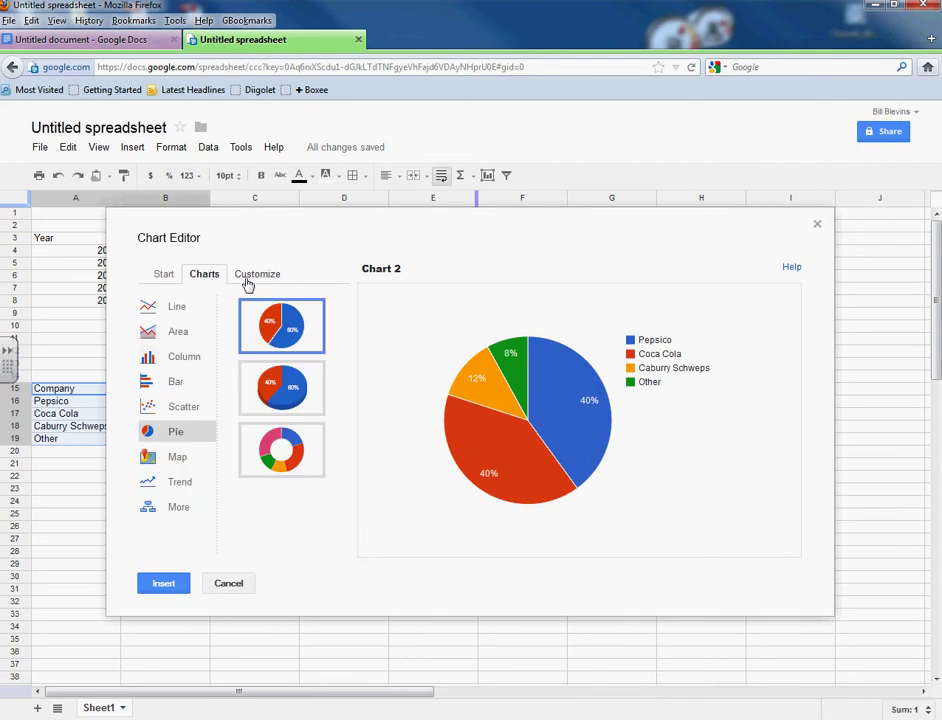
pyautogui.click(262, 395)
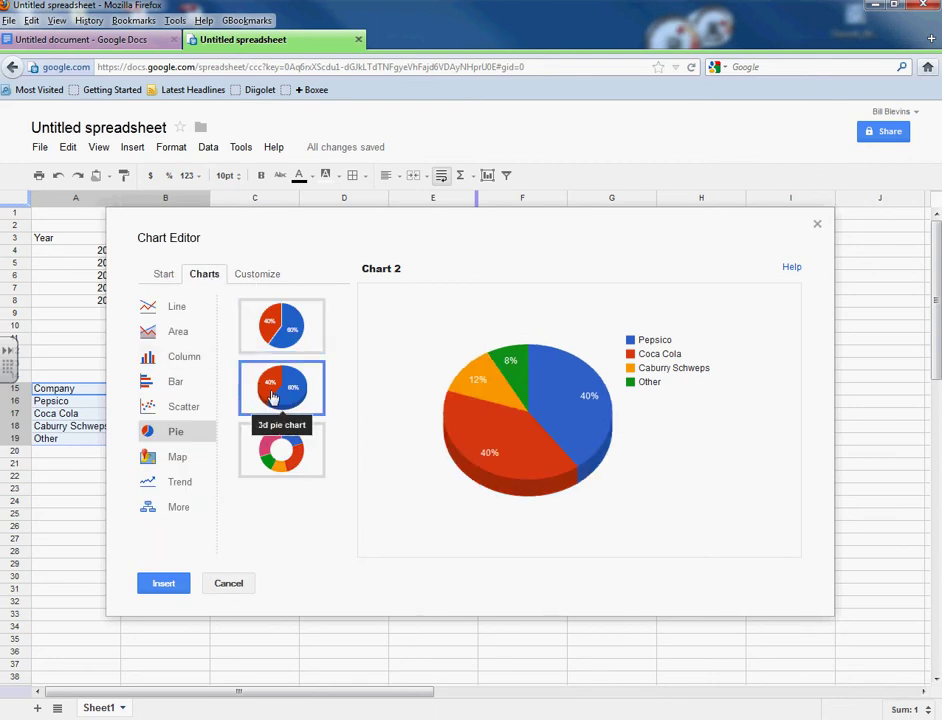
pyautogui.click(276, 456)
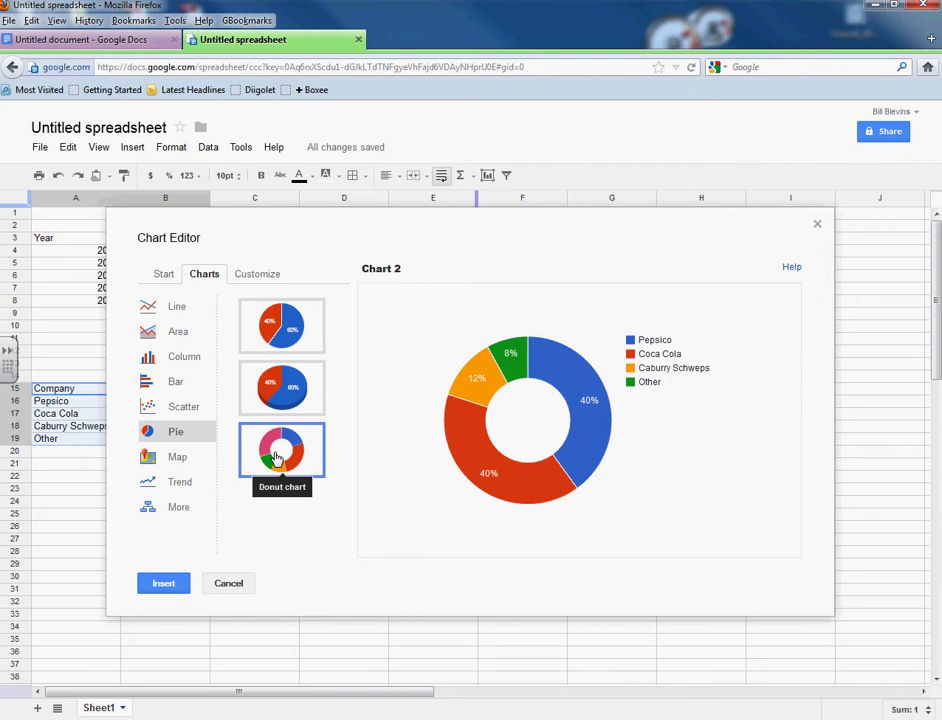
pyautogui.click(285, 326)
pyautogui.click(265, 388)
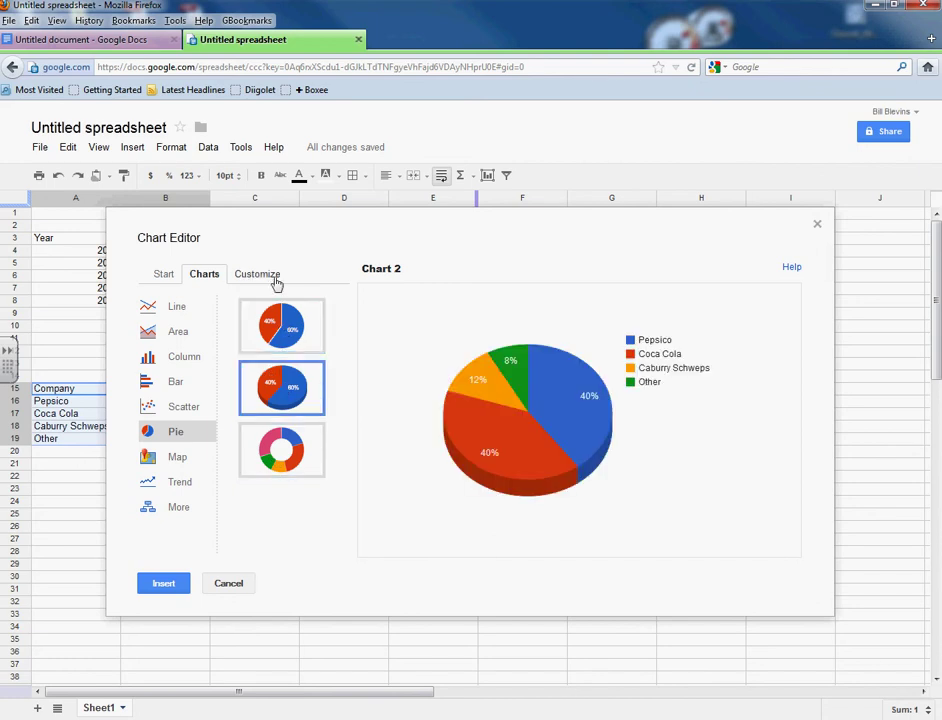
# - Title the pie chart "Beverage Market Share" and set the title's font size to 20px
pyautogui.click(267, 280)
pyautogui.click(196, 365)
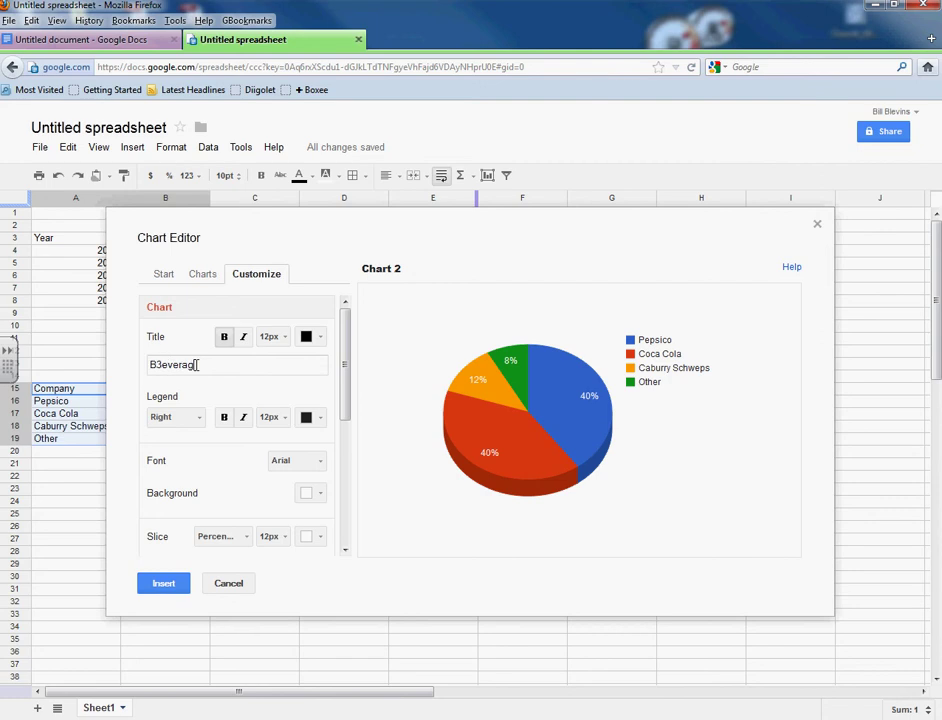
pyautogui.press('BackSpace')
pyautogui.press('BackSpace')
pyautogui.press('BackSpace')
pyautogui.press('BackSpace')
pyautogui.press('BackSpace')
pyautogui.press('BackSpace')
pyautogui.press('BackSpace')
pyautogui.press('BackSpace')
pyautogui.write('Bev')
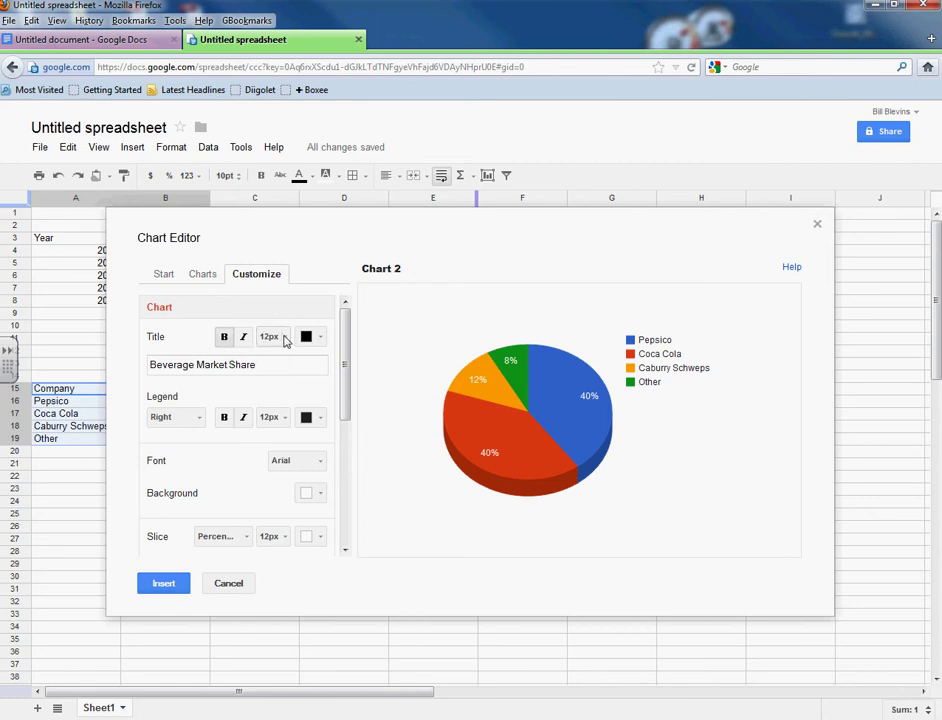
pyautogui.click(285, 340)
pyautogui.click(292, 543)
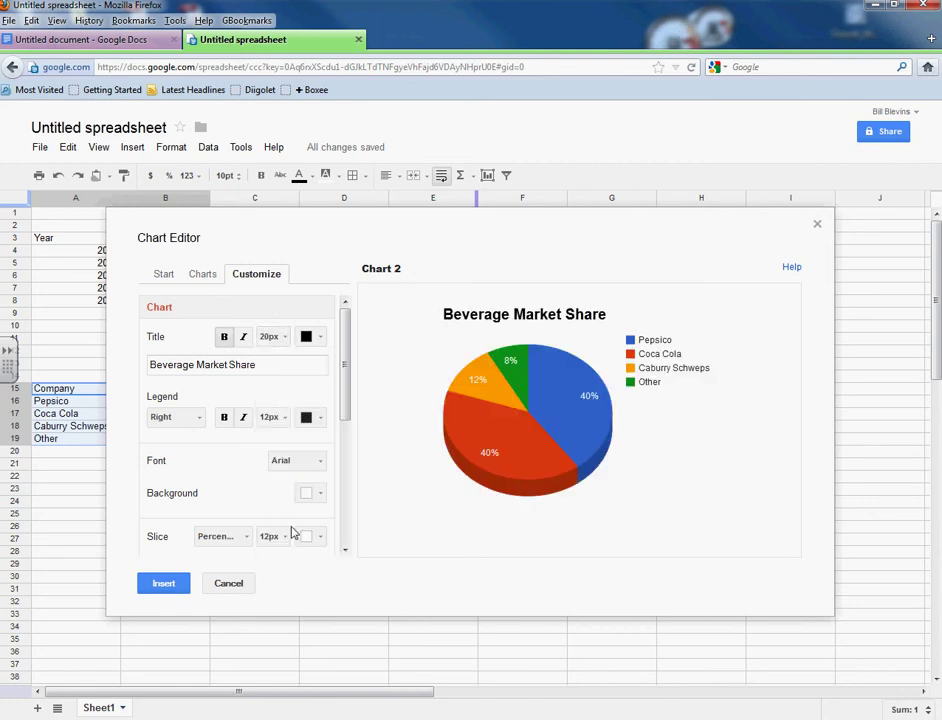
# - Insert the pie chart into the sheet, then shrink and place it beside the market share table, beneath the sales chart
pyautogui.moveTo(349, 393); pyautogui.dragTo(351, 421)
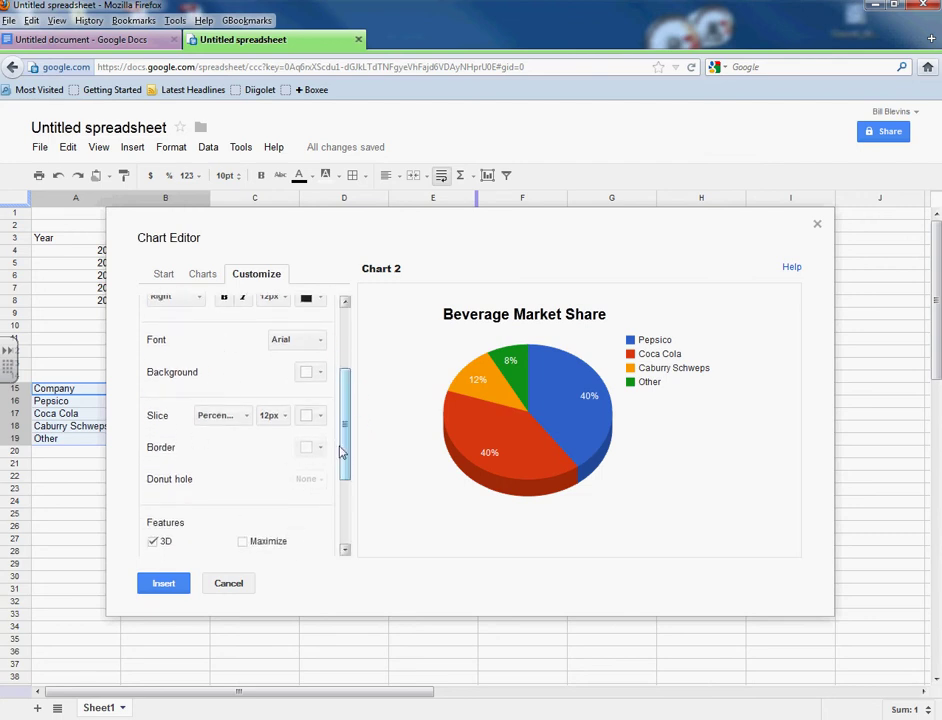
pyautogui.moveTo(344, 448); pyautogui.dragTo(347, 530)
pyautogui.click(158, 583)
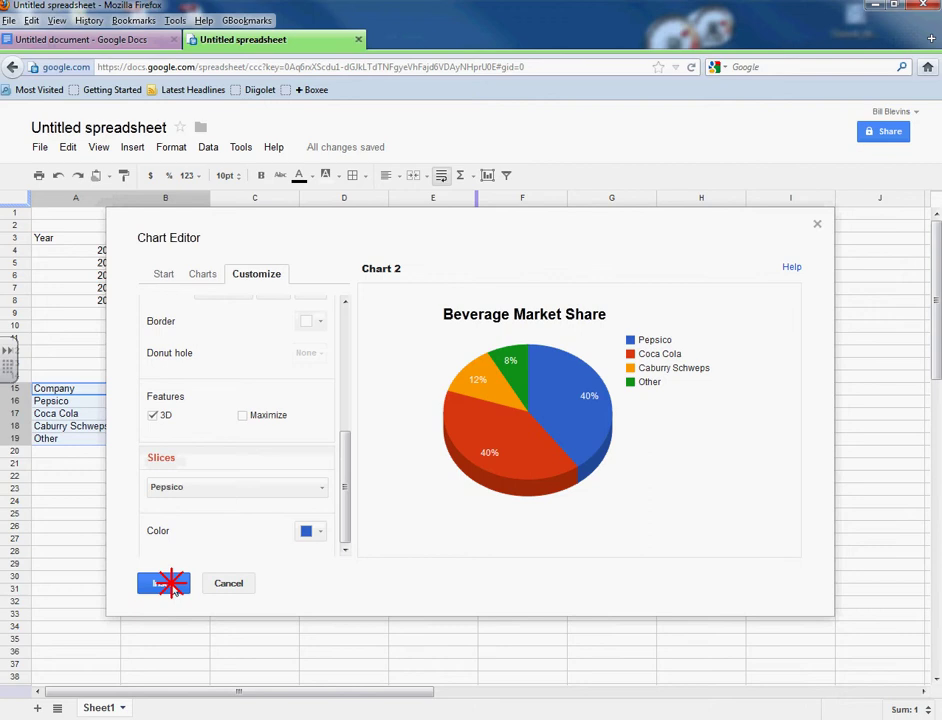
pyautogui.click(400, 400)
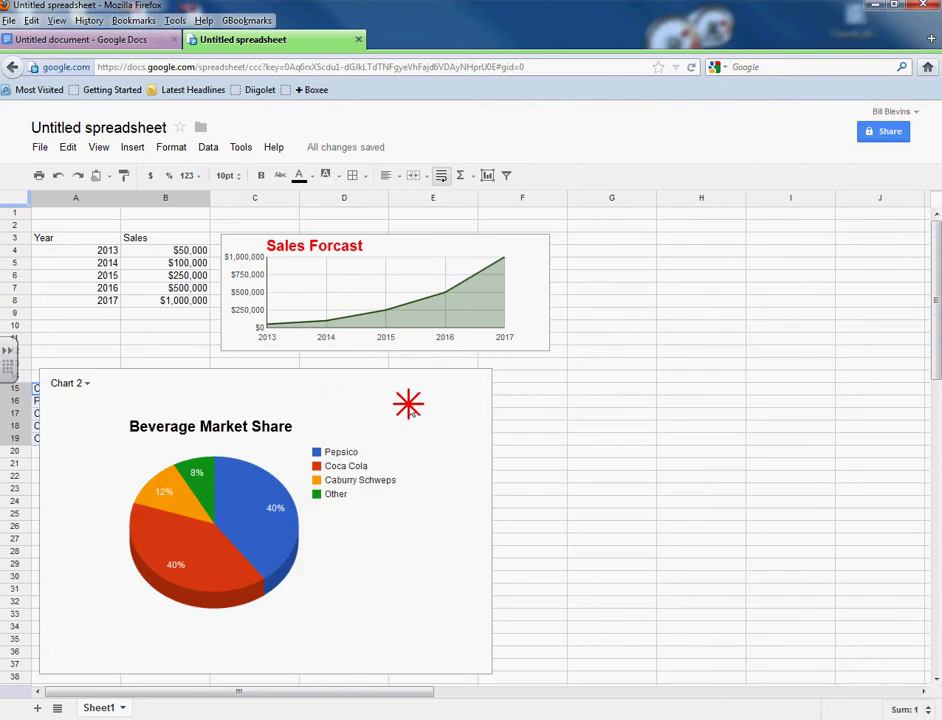
pyautogui.moveTo(360, 378); pyautogui.dragTo(539, 374)
pyautogui.moveTo(667, 664); pyautogui.dragTo(475, 547)
pyautogui.click(475, 543)
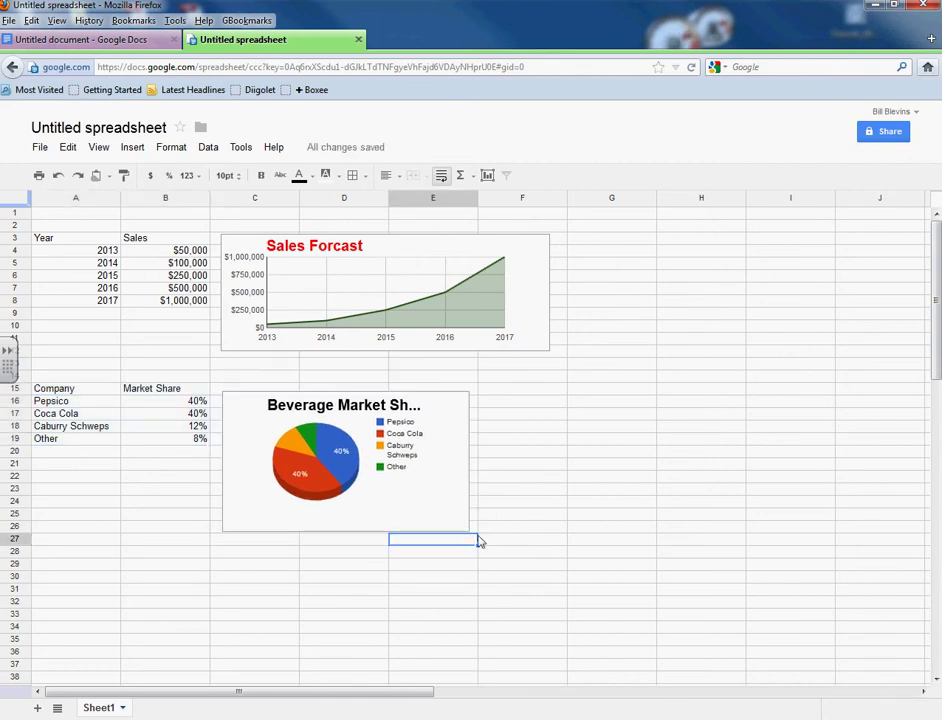
pyautogui.click(642, 429)
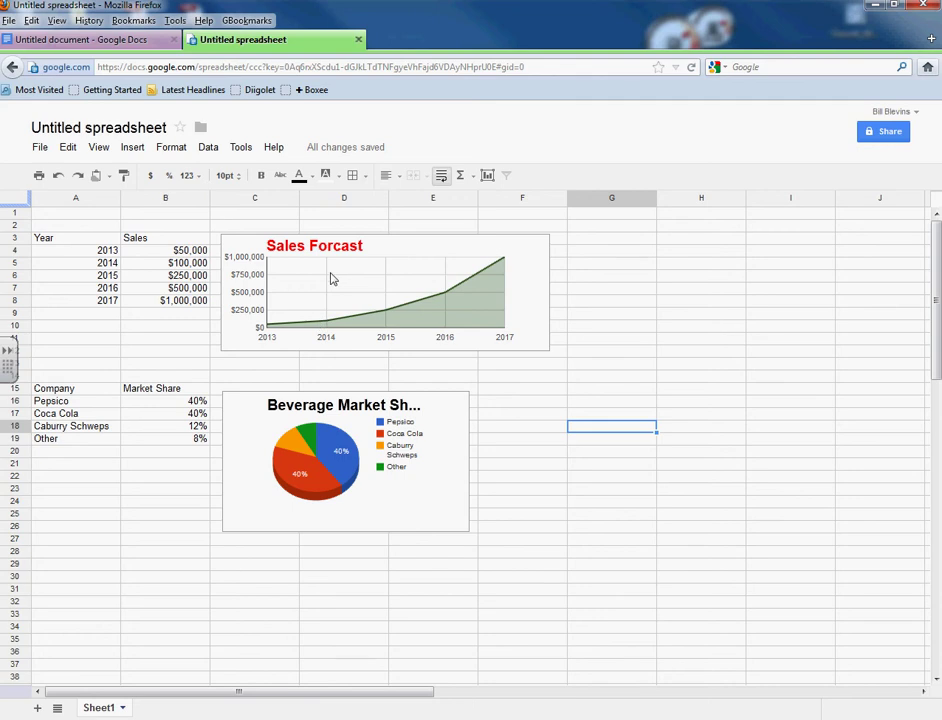
# - Export the Sales Forcast chart as a PNG image and open it in Windows Photo Viewer
pyautogui.click(384, 246)
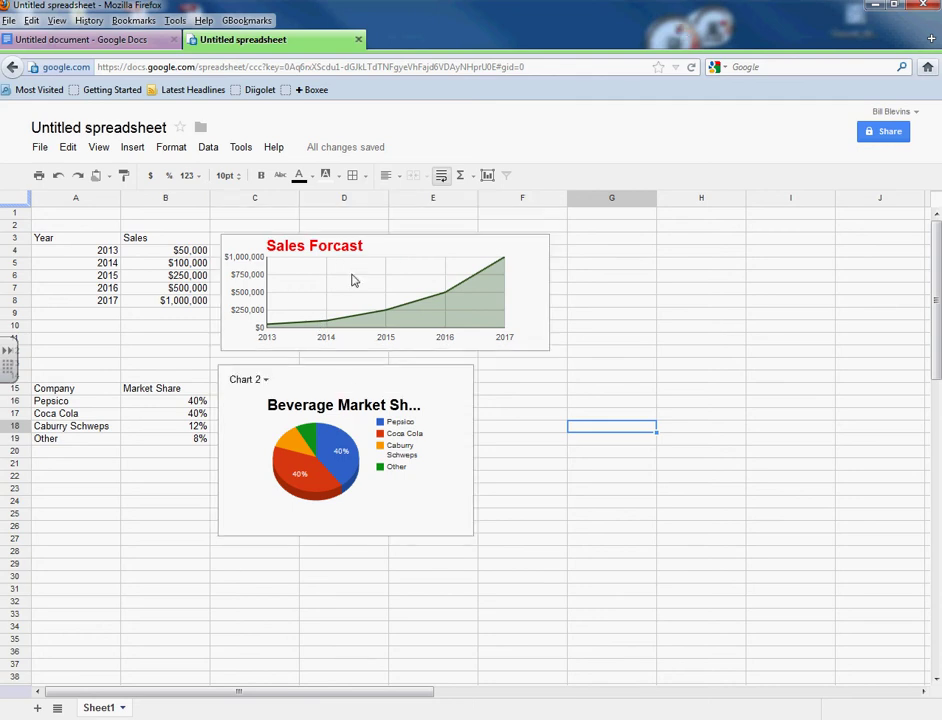
pyautogui.click(251, 225)
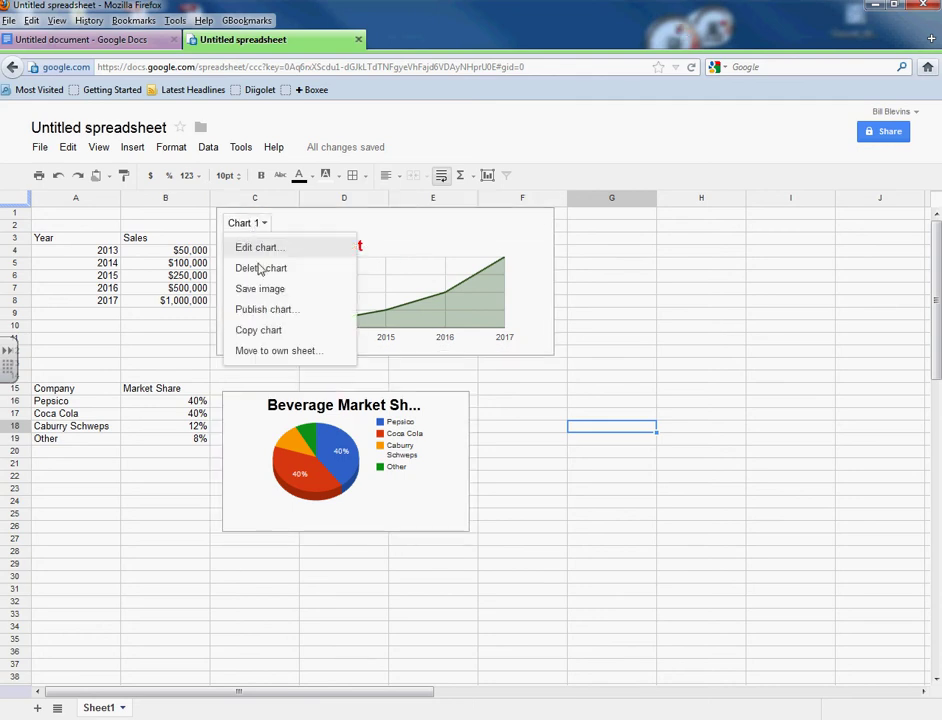
pyautogui.click(265, 292)
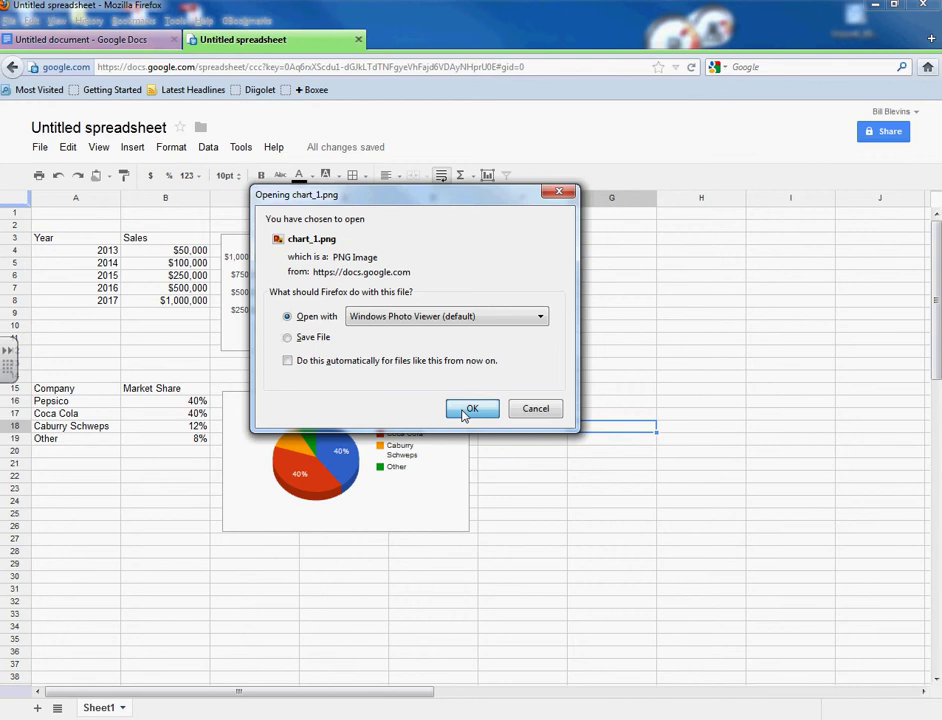
pyautogui.click(467, 410)
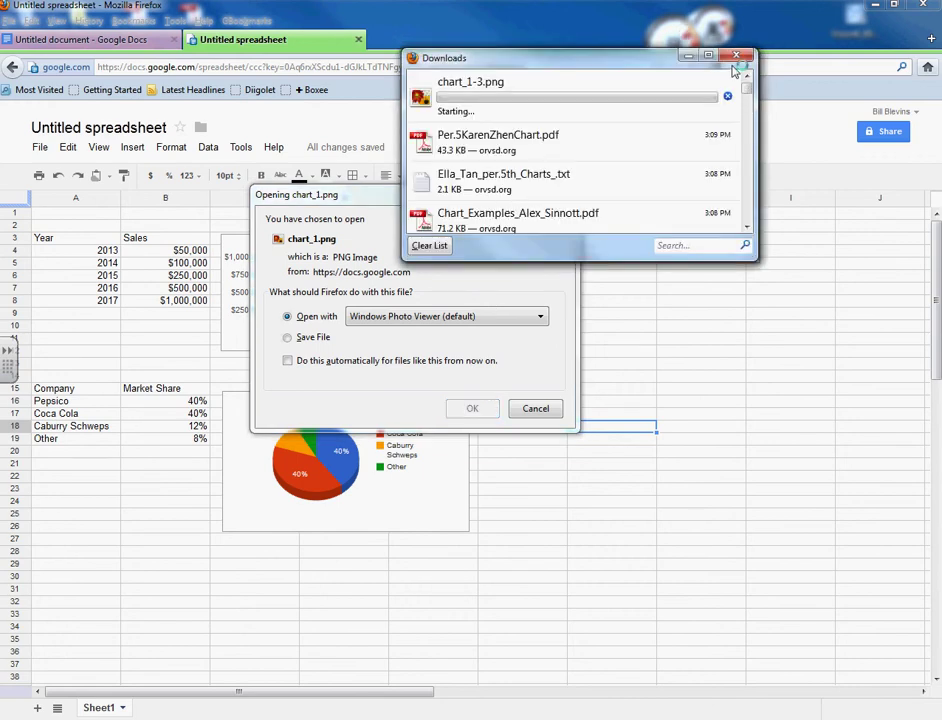
pyautogui.click(734, 60)
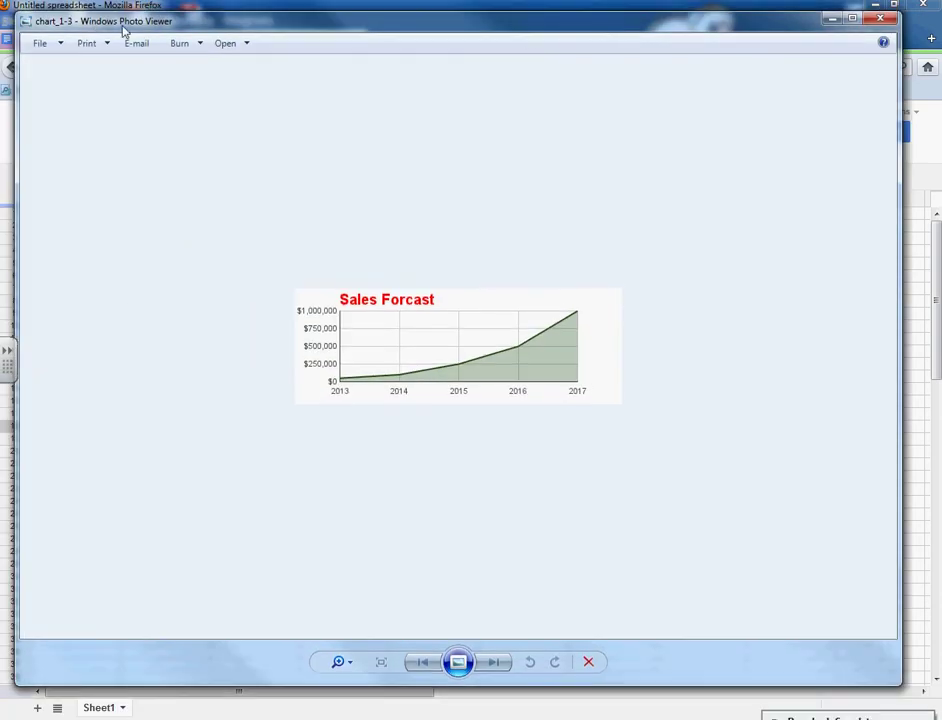
# - Save a copy of the sales chart image in the Pictures library as "chart sales forcast" and close the viewer
pyautogui.click(52, 45)
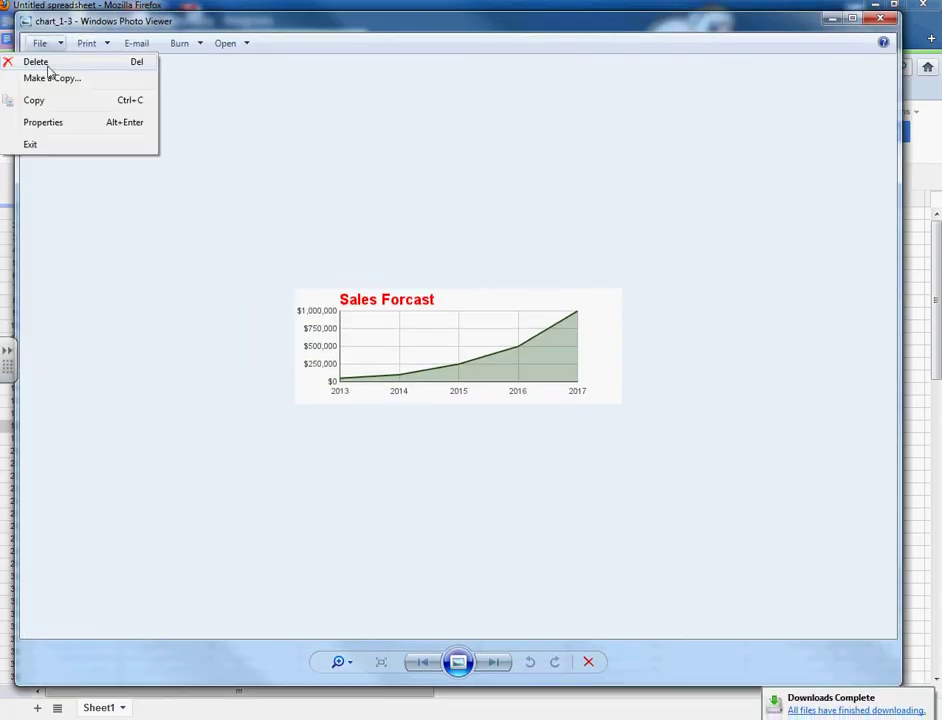
pyautogui.click(61, 80)
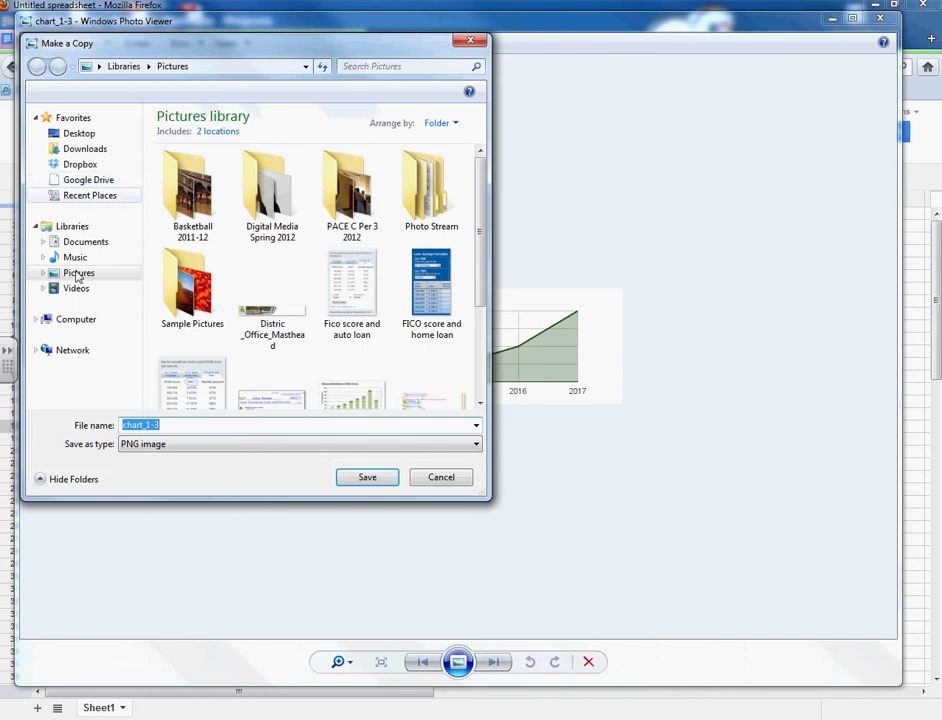
pyautogui.click(78, 273)
pyautogui.click(173, 426)
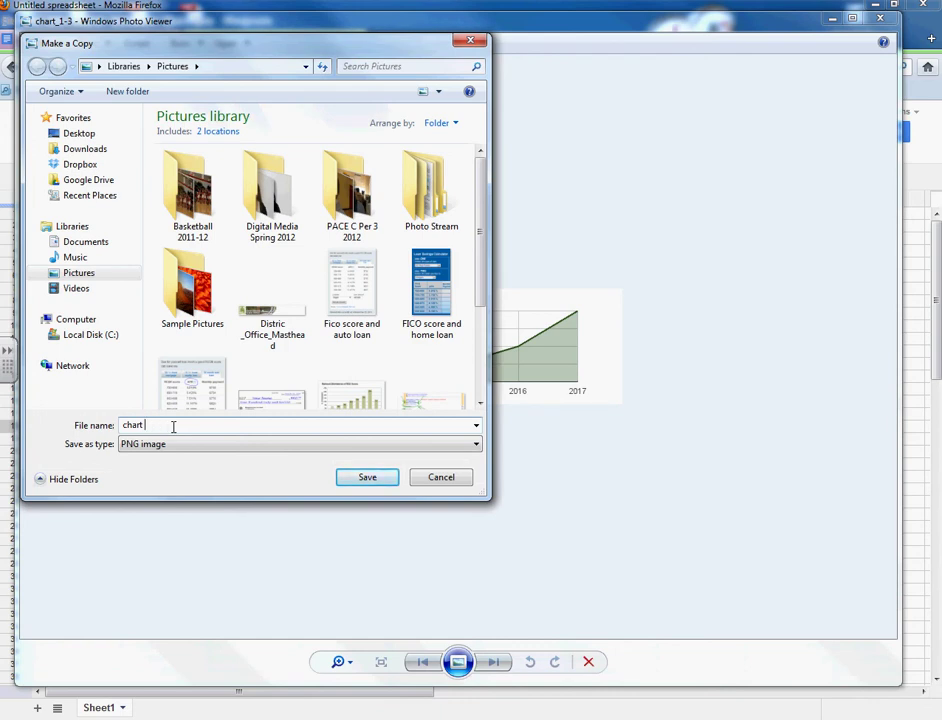
pyautogui.moveTo(263, 45); pyautogui.dragTo(372, 100)
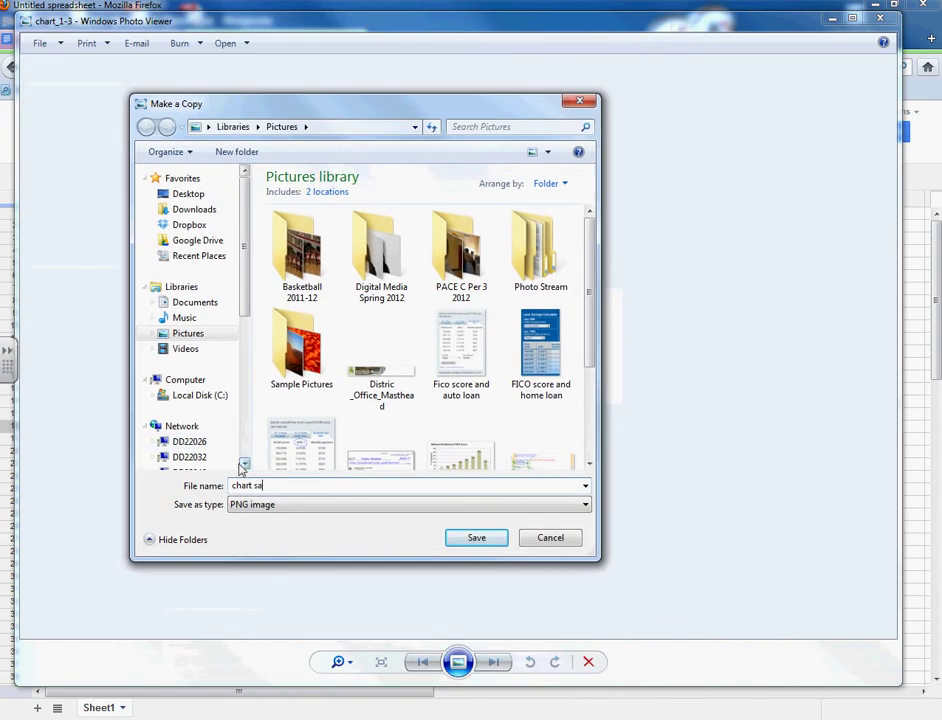
pyautogui.write('forcast')
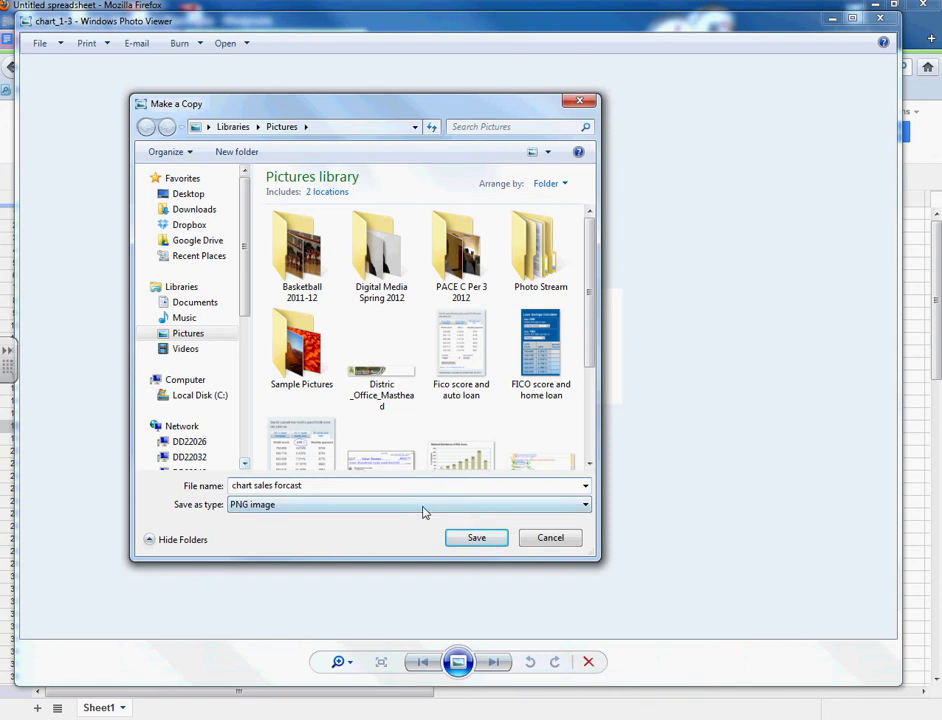
pyautogui.click(477, 539)
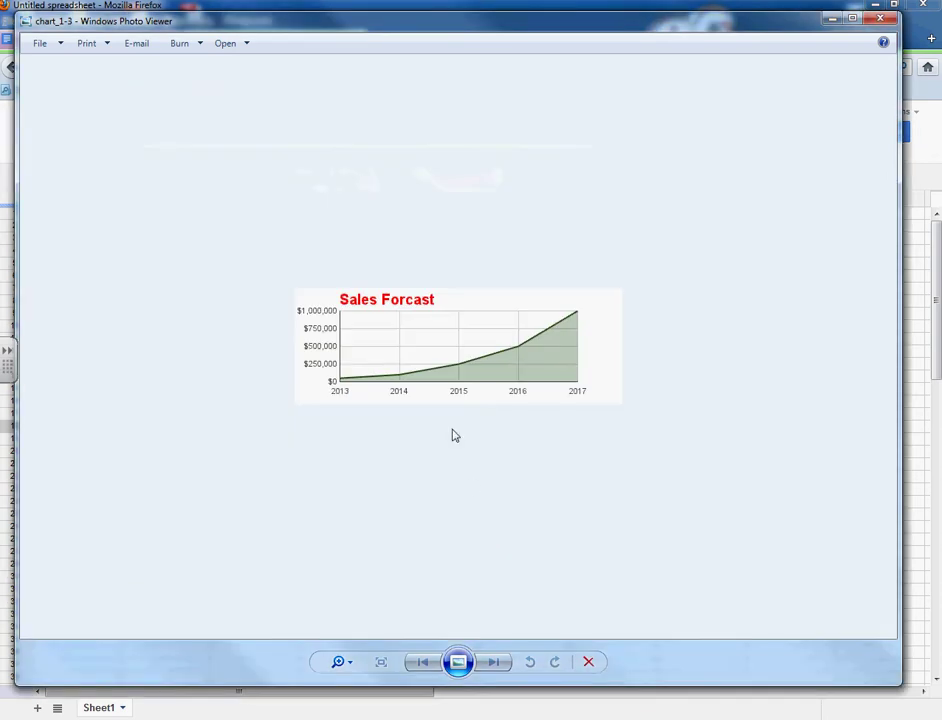
pyautogui.click(880, 18)
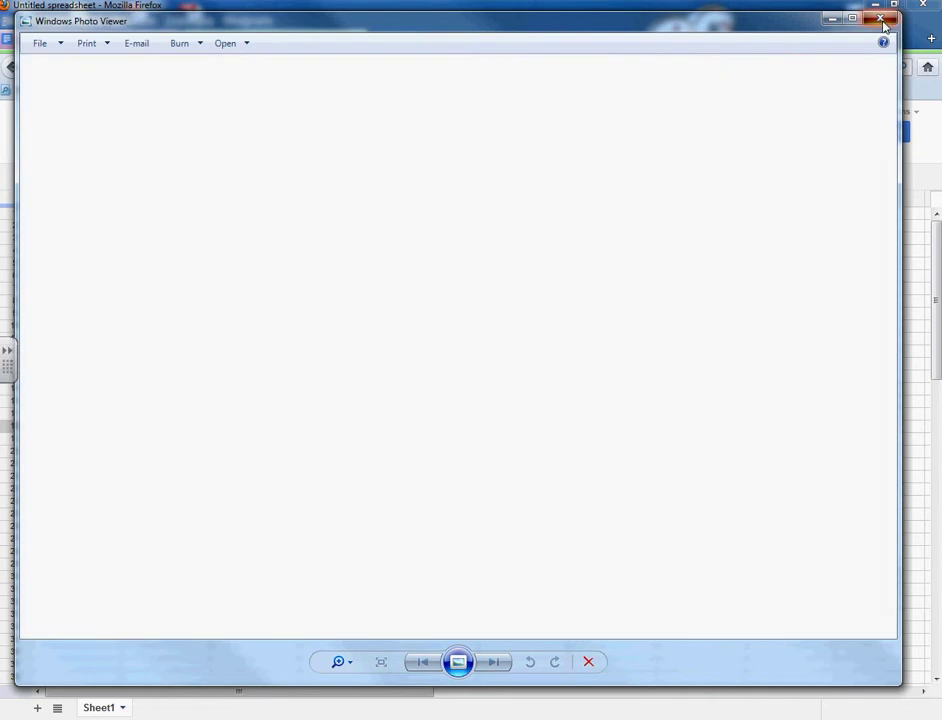
# - Export the beverage market share pie chart as a PNG image and open it in Windows Photo Viewer
pyautogui.click(247, 381)
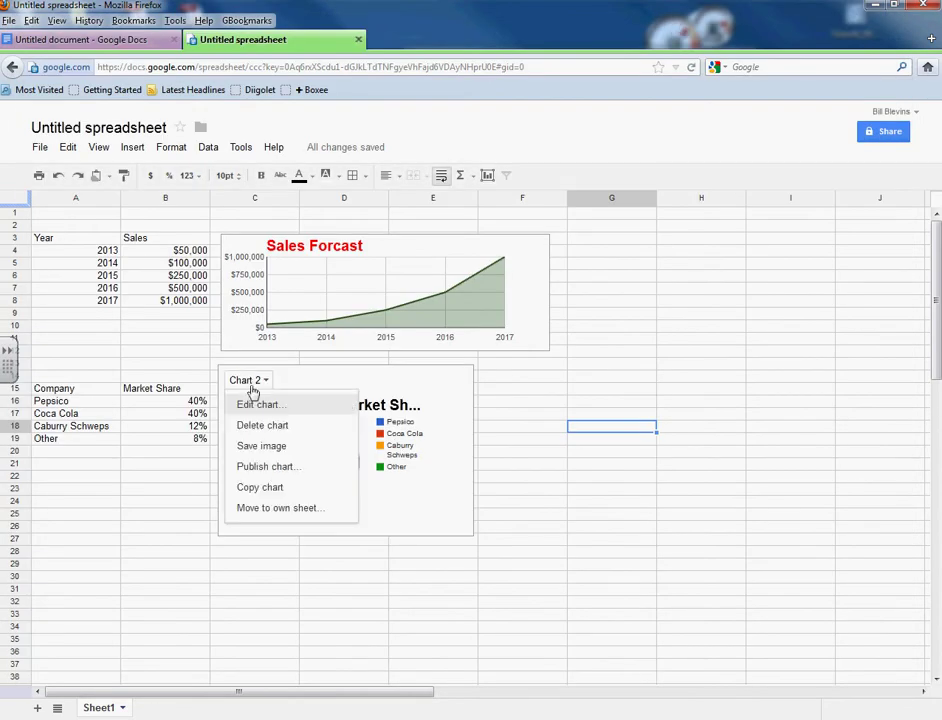
pyautogui.click(261, 446)
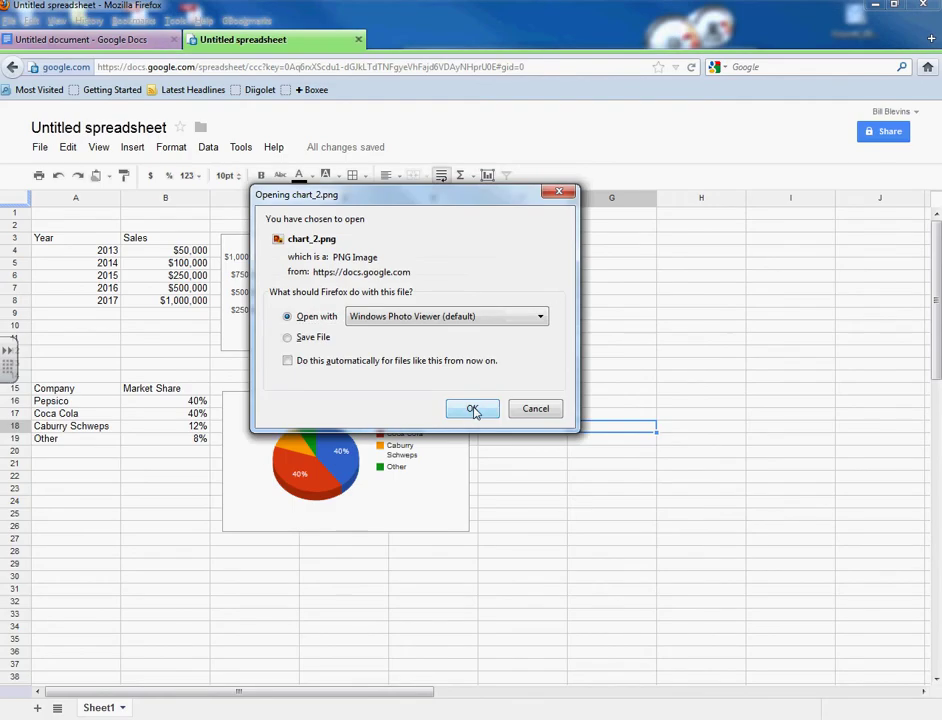
pyautogui.click(473, 410)
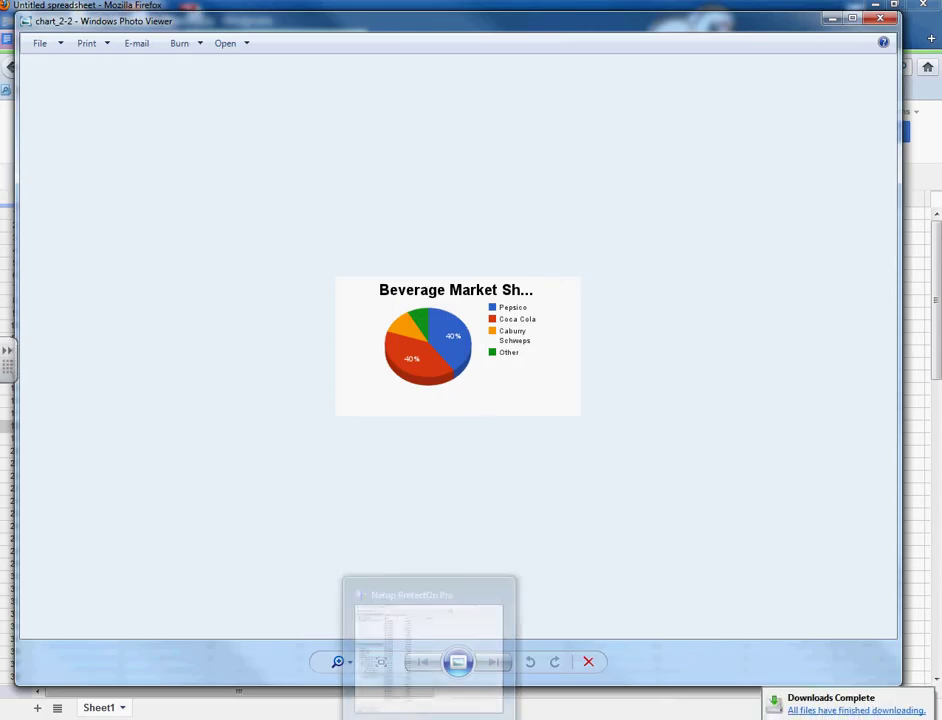
# - Save a copy of the pie chart image in the Pictures library as "chart beverage market share" and close the viewer
pyautogui.click(58, 46)
pyautogui.click(62, 80)
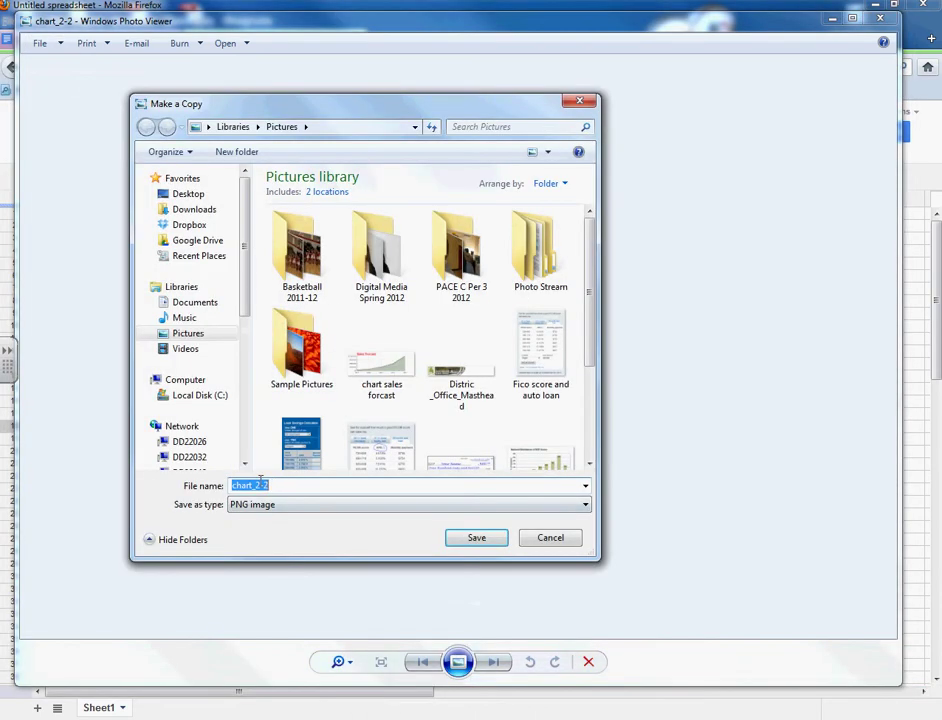
pyautogui.click(270, 485)
pyautogui.press('BackSpace')
pyautogui.write('beverage market share')
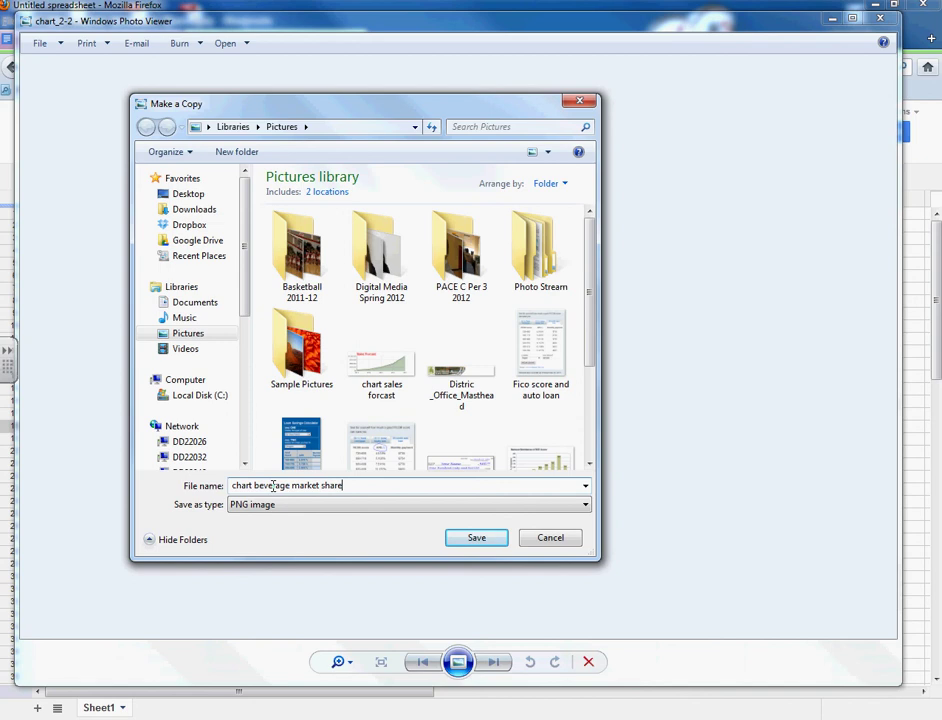
pyautogui.click(477, 539)
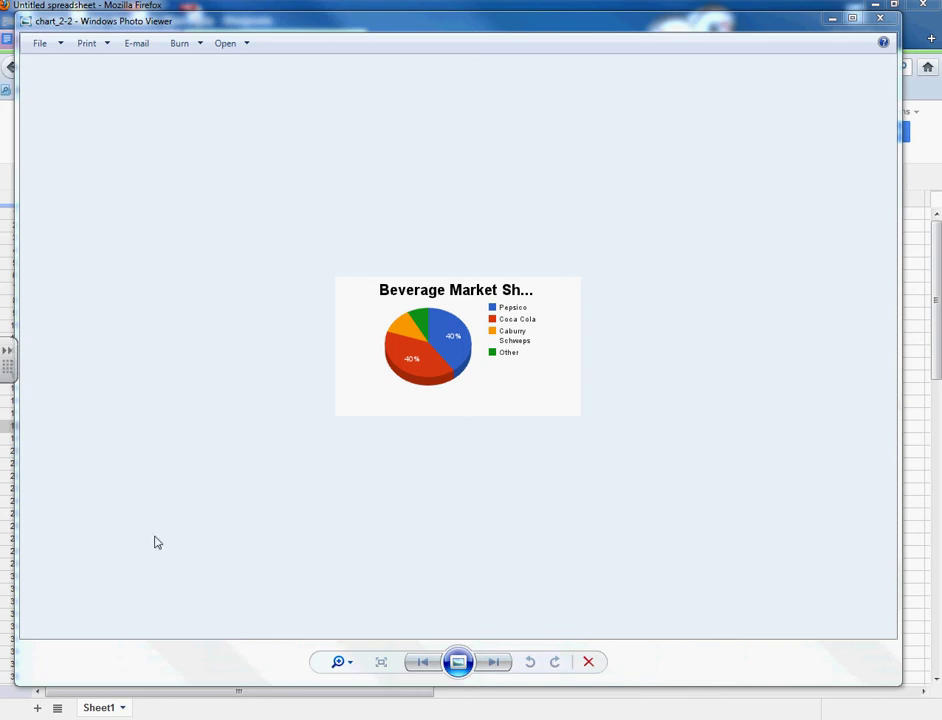
pyautogui.click(879, 20)
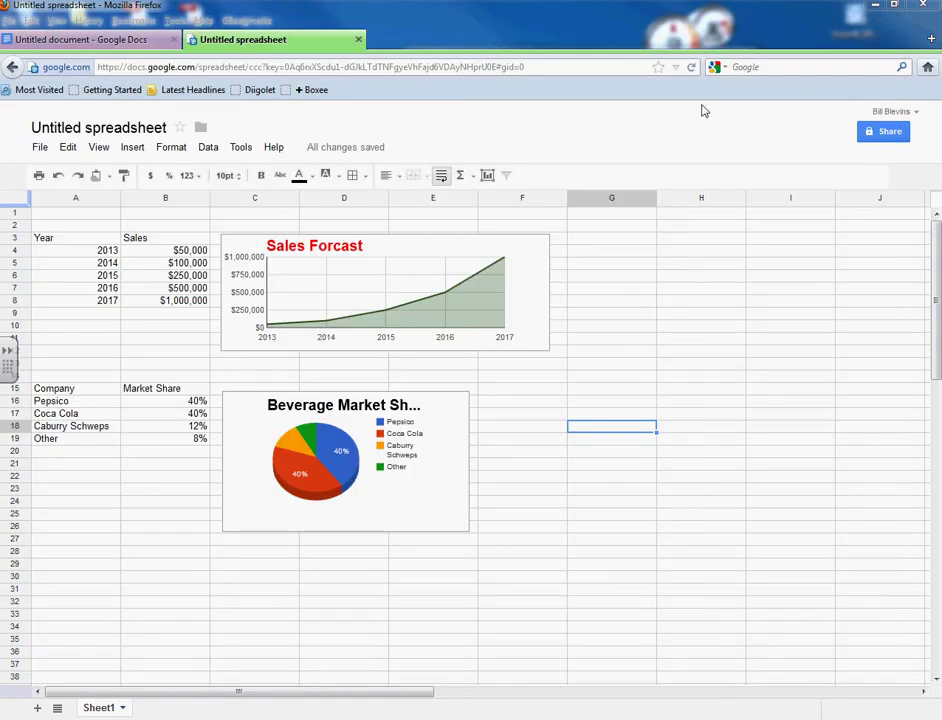
# - Insert the image "chart sales forcast" from the Pictures library into the untitled Google Docs document
pyautogui.click(130, 42)
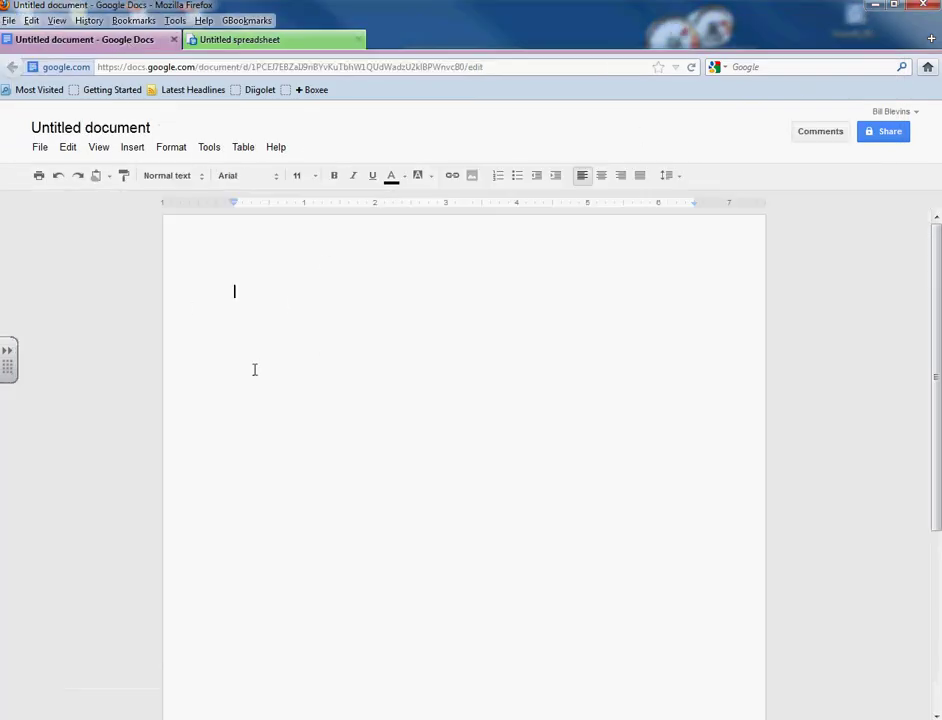
pyautogui.click(268, 285)
pyautogui.click(123, 150)
pyautogui.click(130, 172)
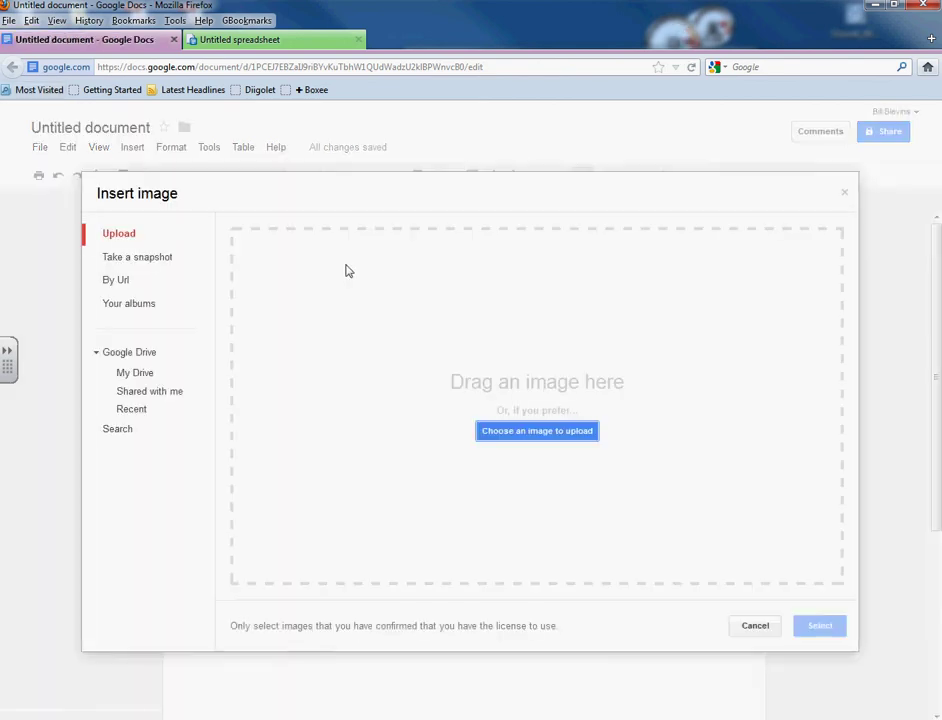
pyautogui.click(578, 436)
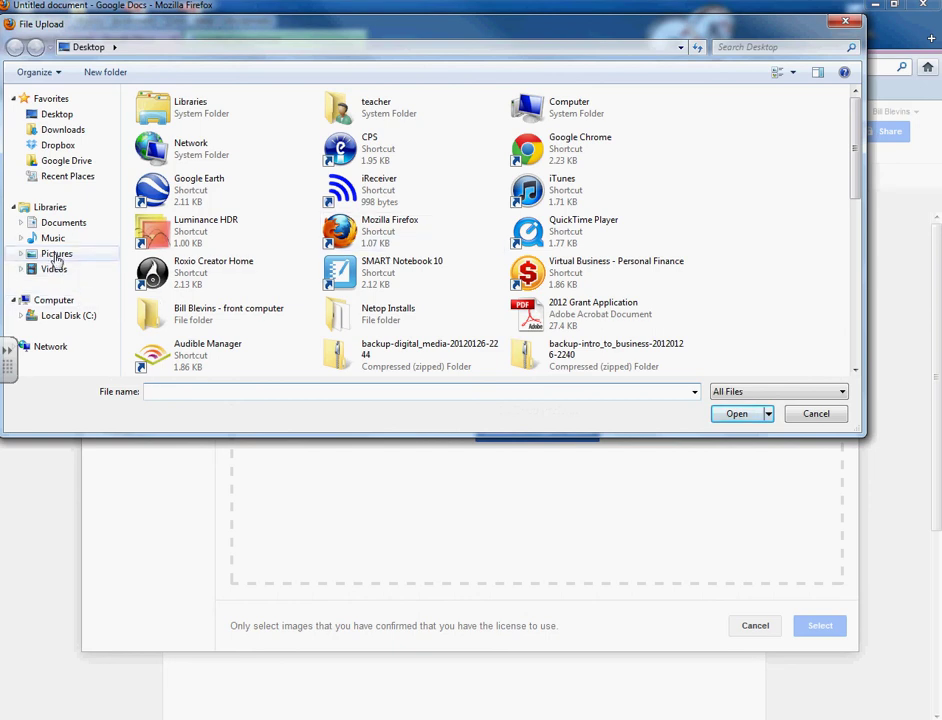
pyautogui.click(56, 256)
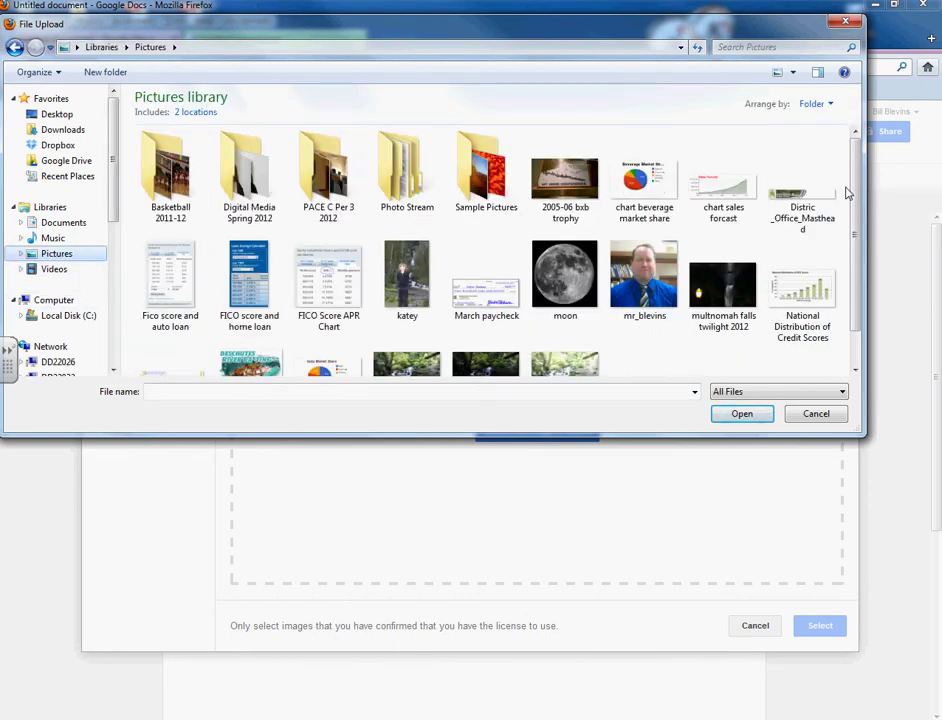
pyautogui.click(727, 202)
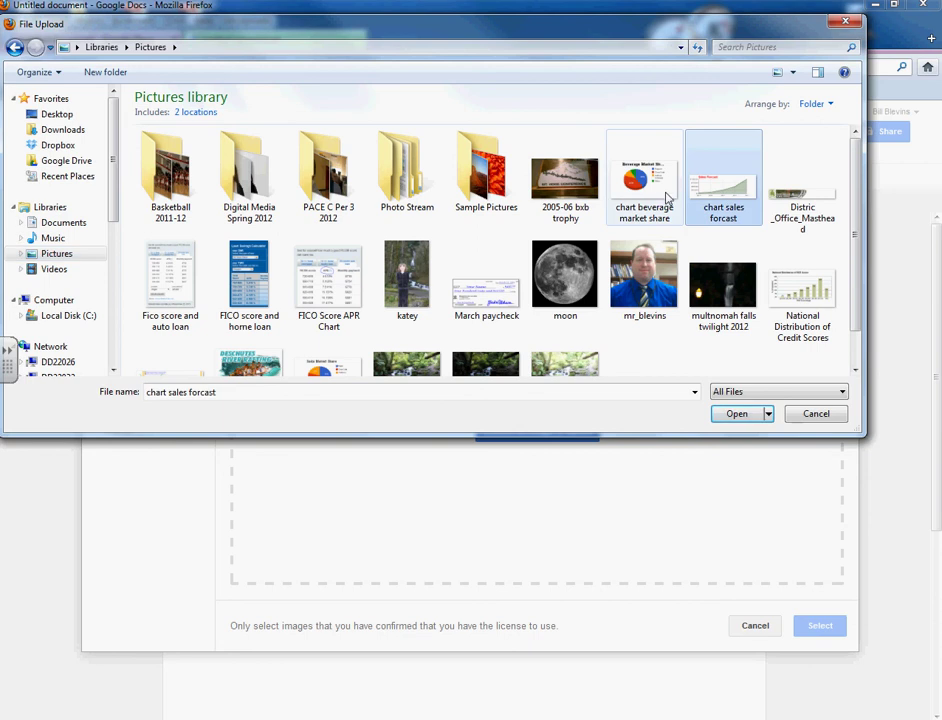
pyautogui.click(655, 198)
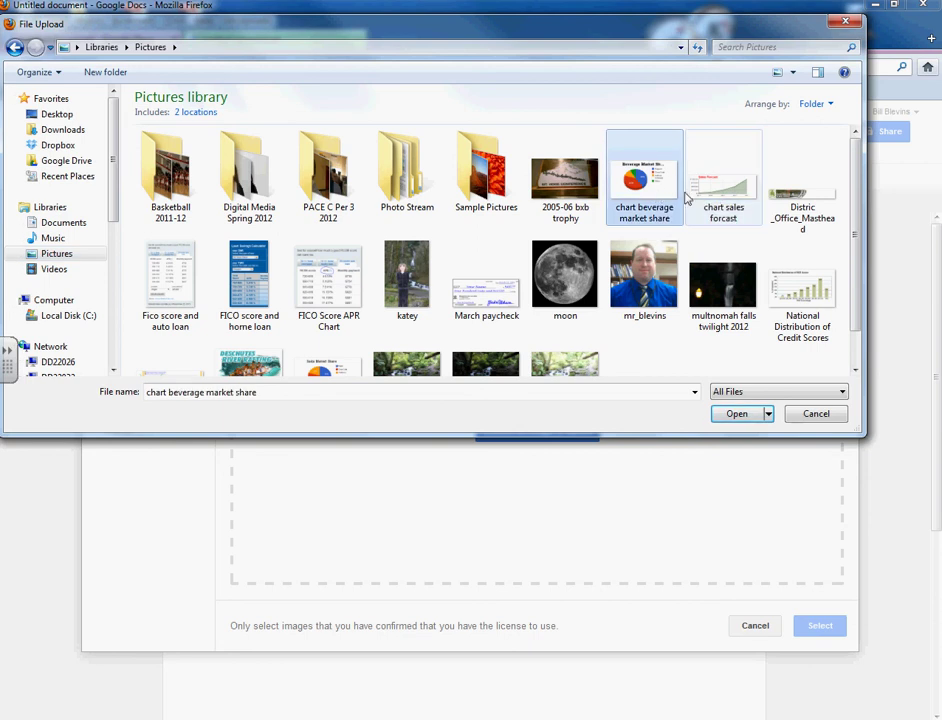
pyautogui.click(719, 185)
pyautogui.click(669, 189)
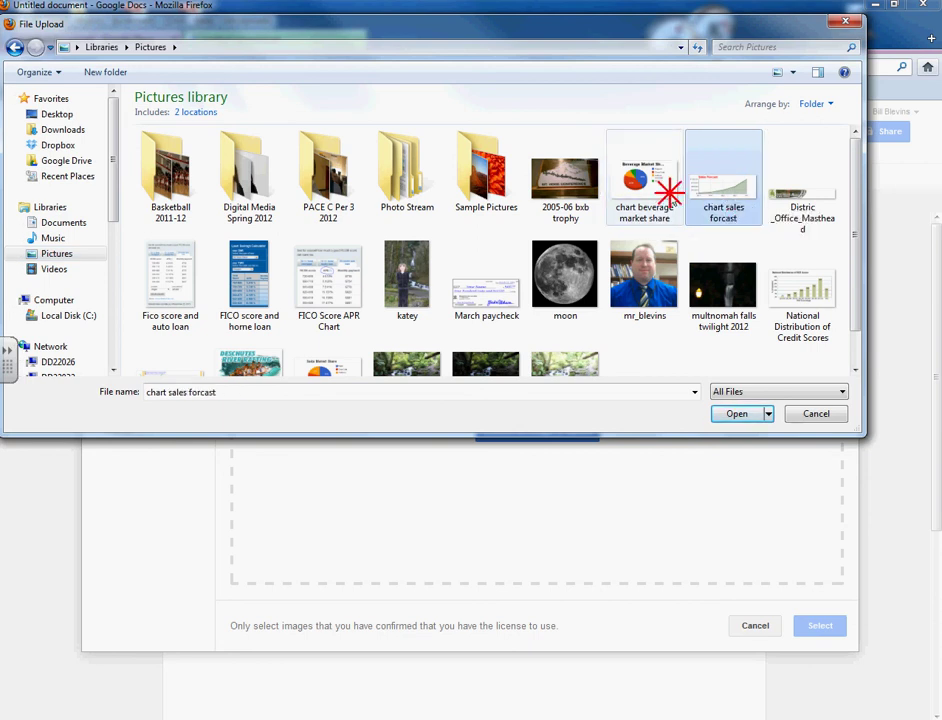
pyautogui.click(722, 190)
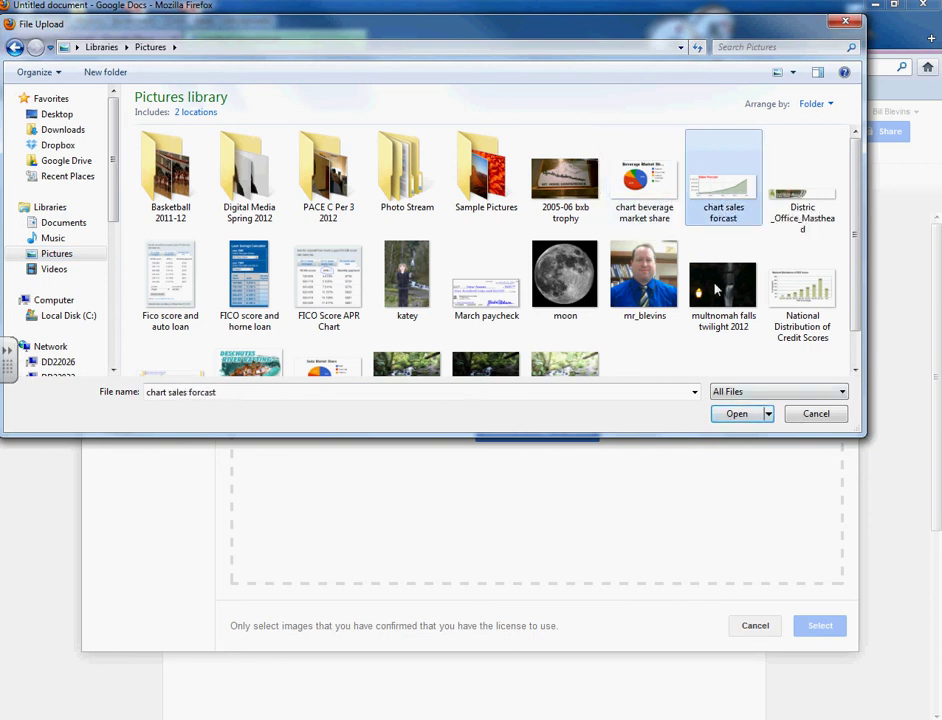
pyautogui.click(737, 413)
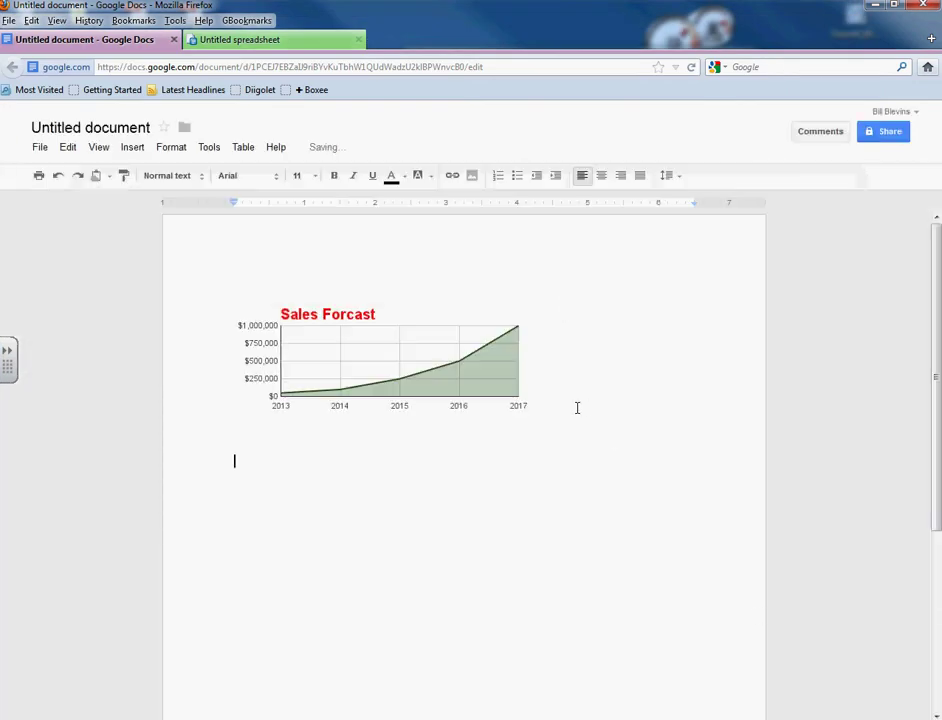
# - Insert the image "chart beverage market share" from the Pictures library below the sales chart, and place the cursor at the document's start
pyautogui.click(132, 147)
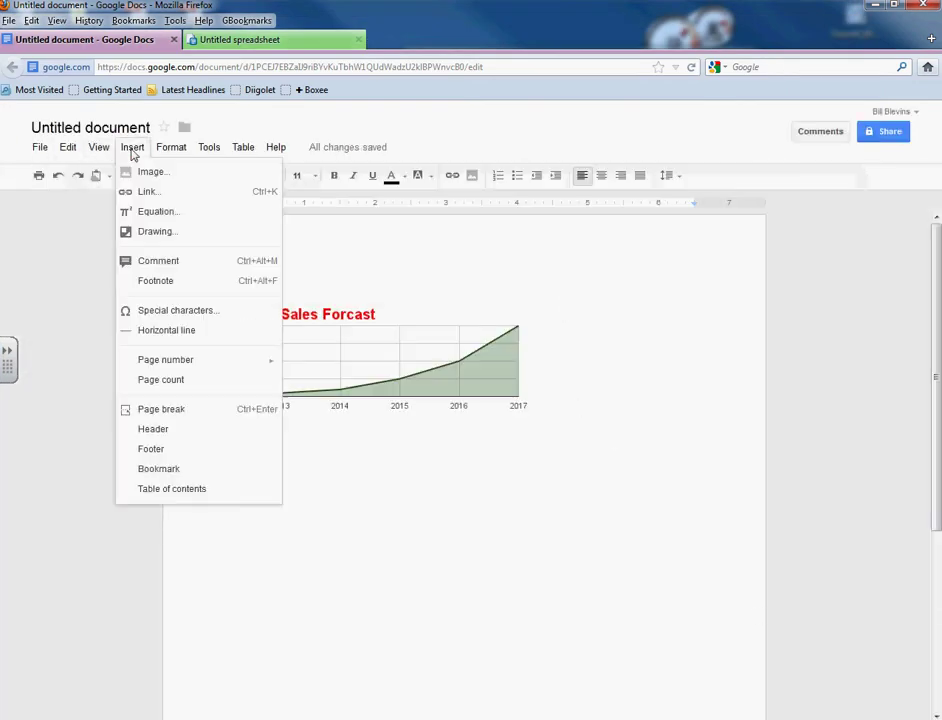
pyautogui.click(142, 178)
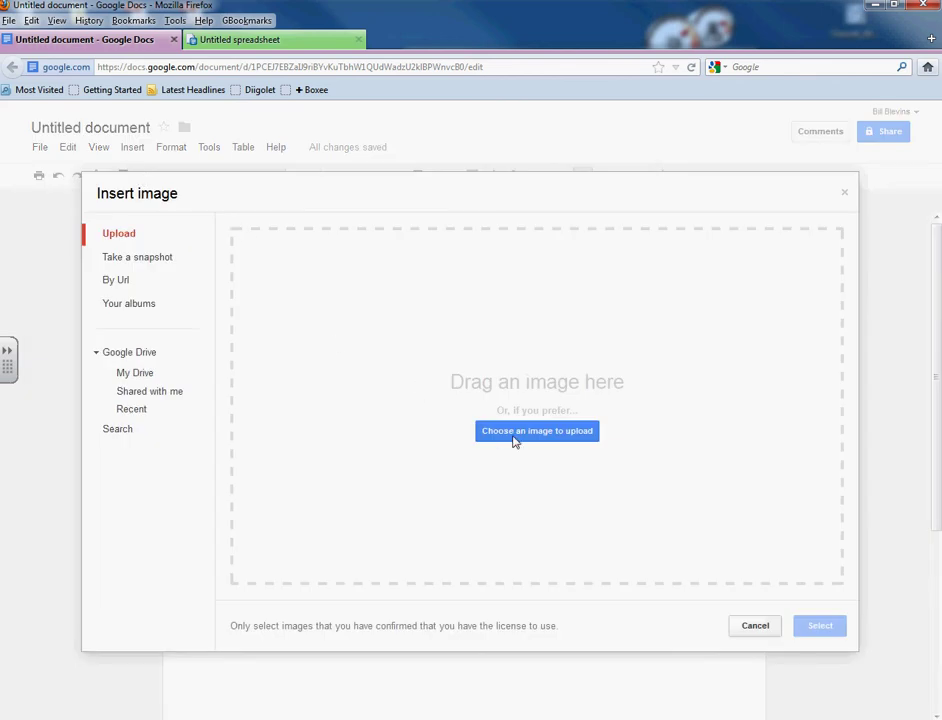
pyautogui.click(513, 440)
pyautogui.click(641, 200)
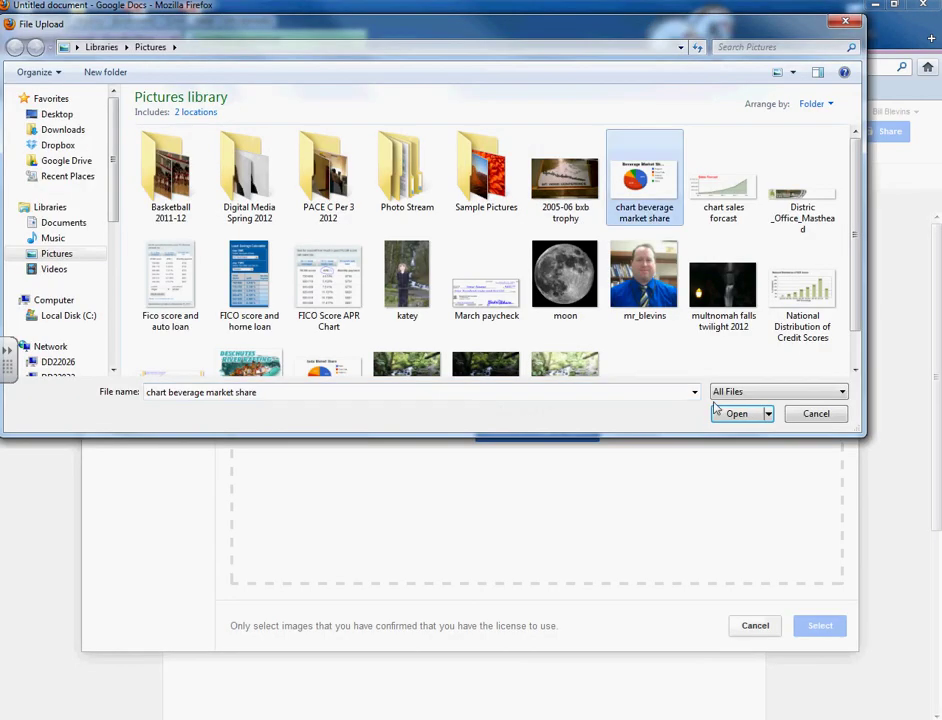
pyautogui.click(742, 413)
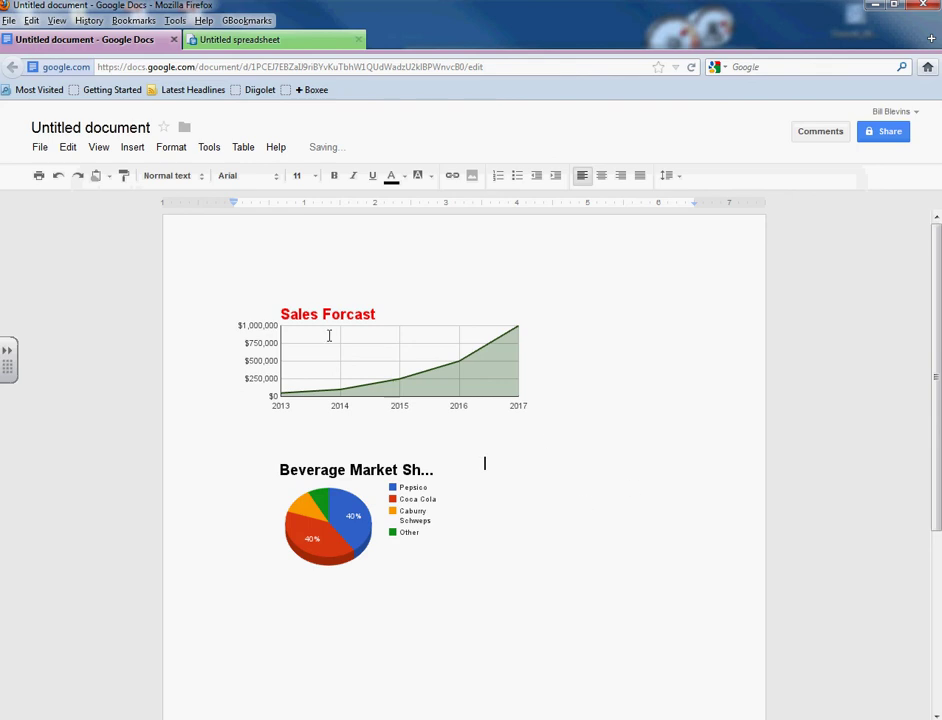
pyautogui.click(230, 287)
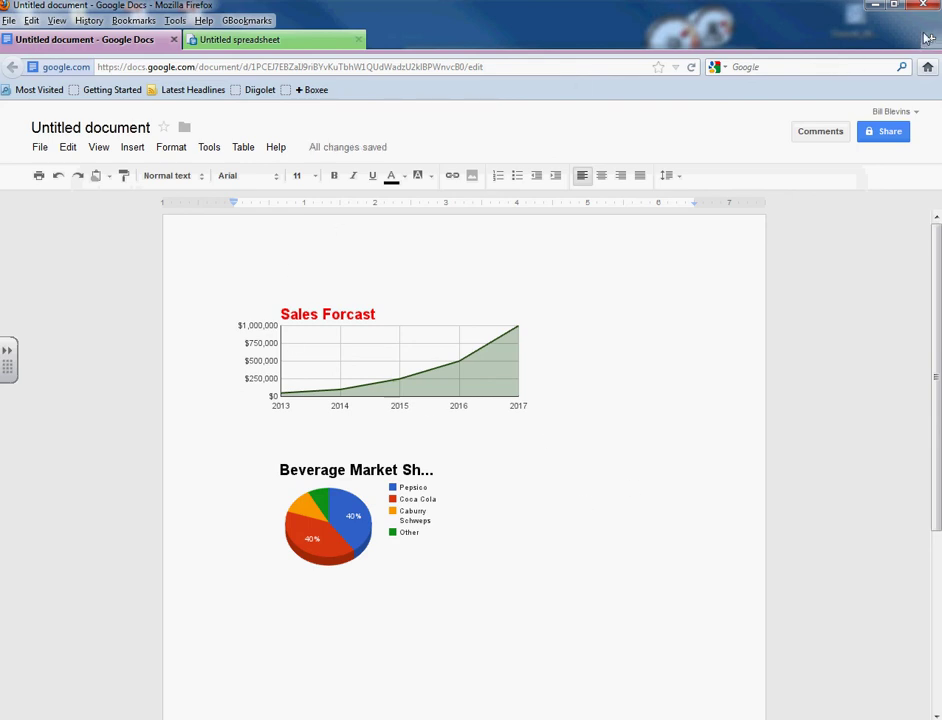
# - Search google.com in a new tab for the Declaration of Independence and open its text transcript on archives.gov
pyautogui.hotkey('ctrl', 't')
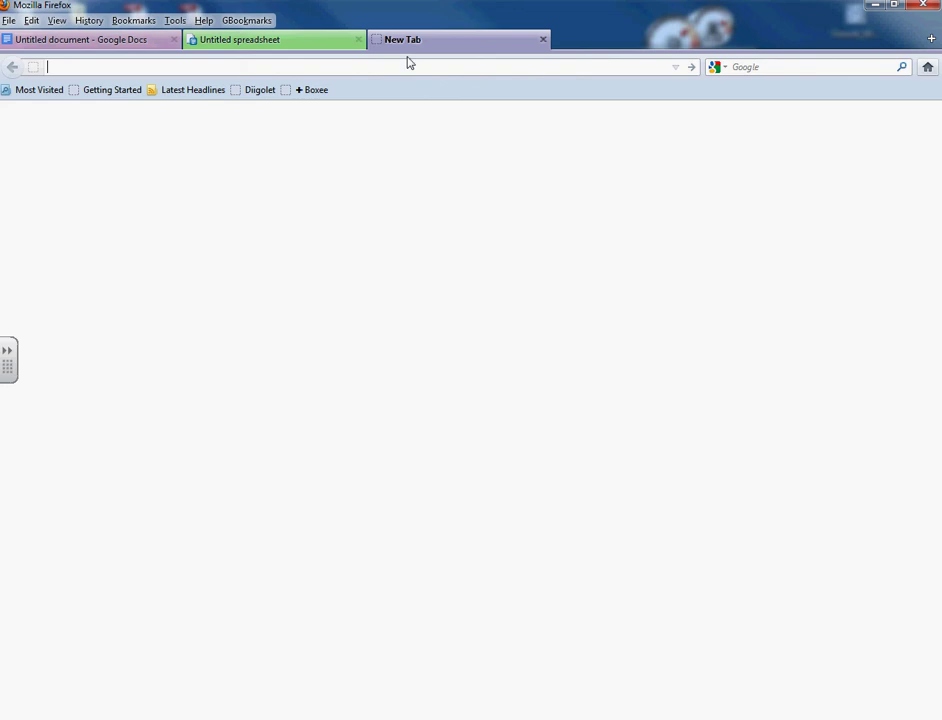
pyautogui.write('google')
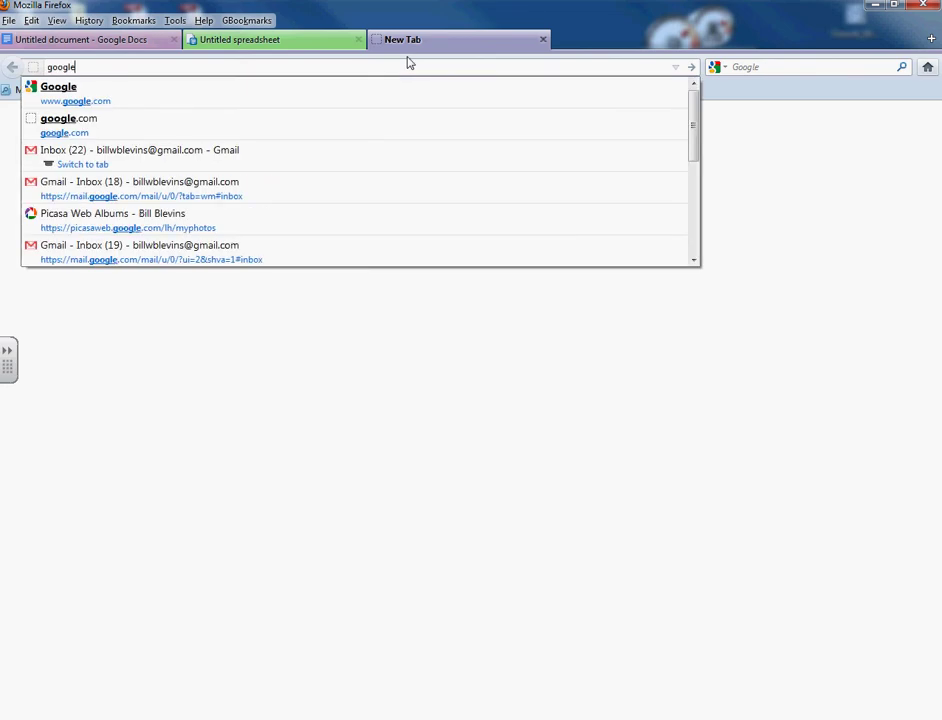
pyautogui.write('.com')
pyautogui.press('Return')
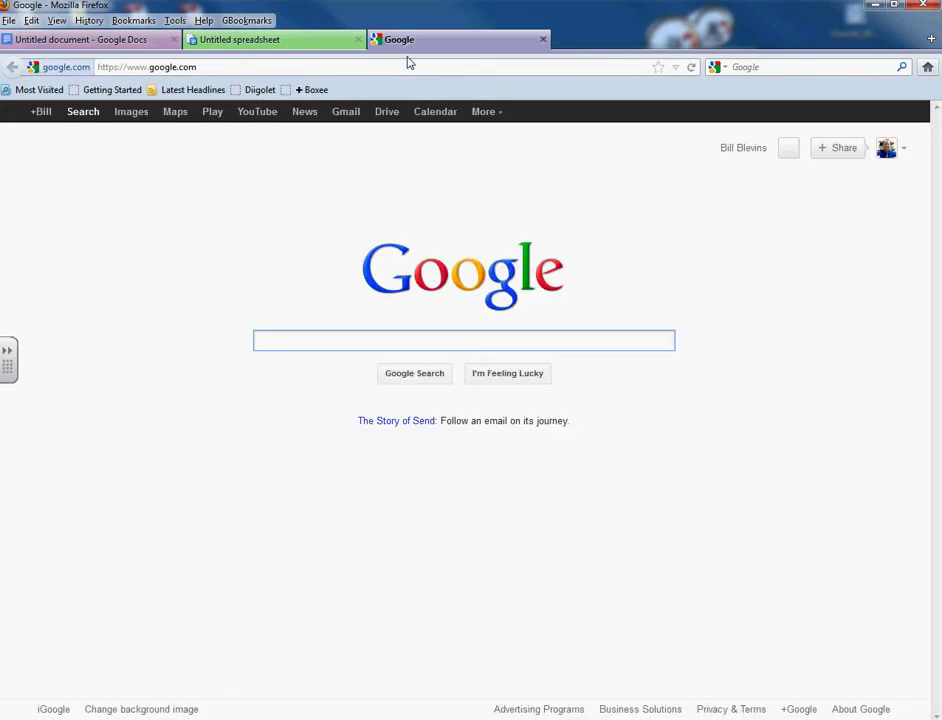
pyautogui.write('decla')
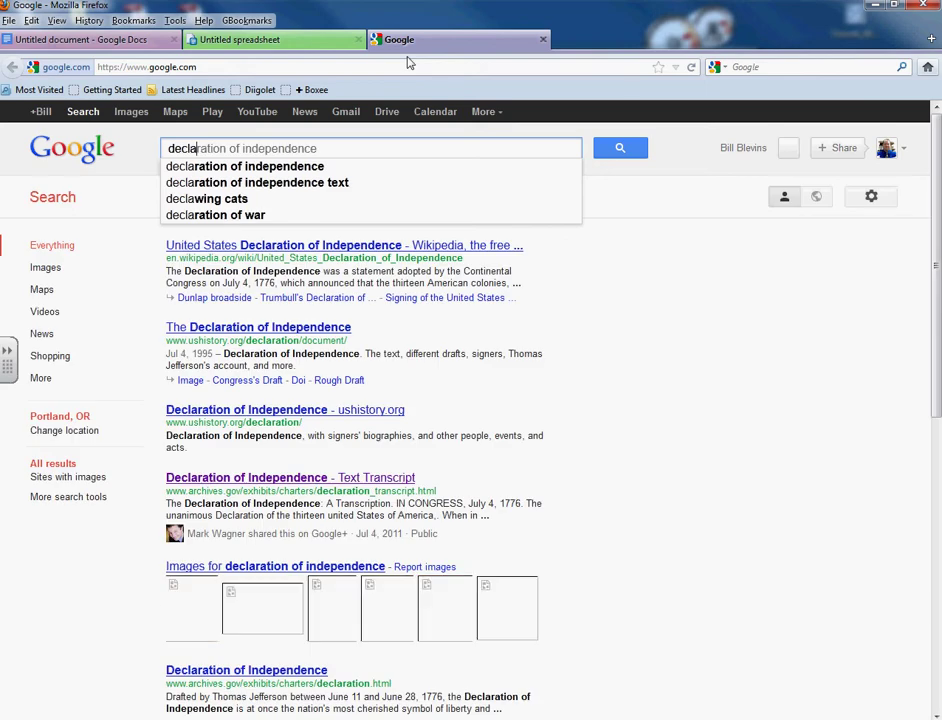
pyautogui.press('Down')
pyautogui.press('Down')
pyautogui.press('Return')
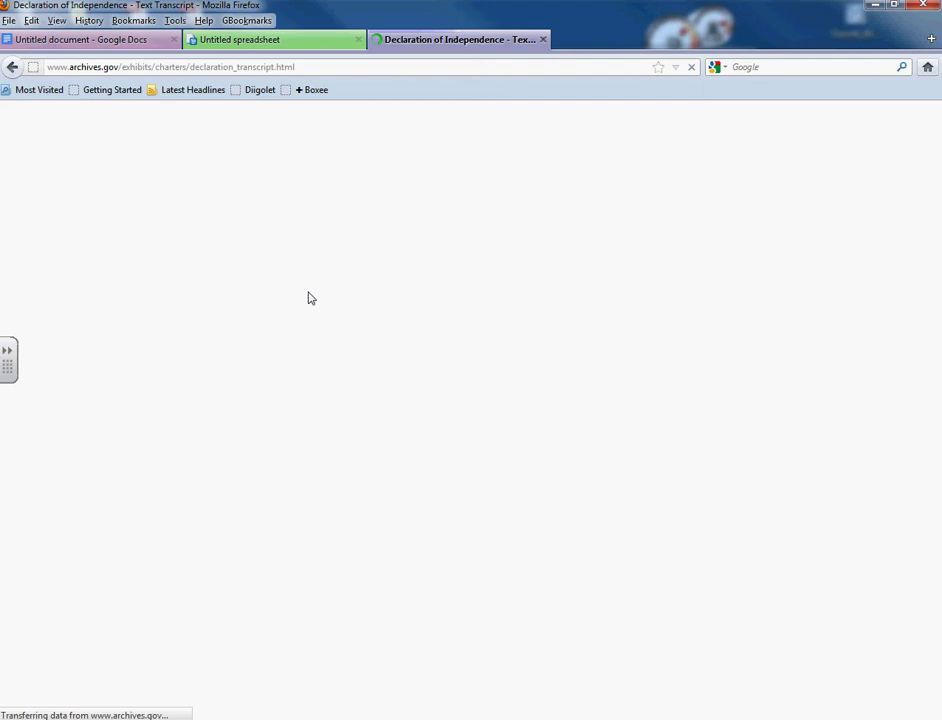
# - Copy the transcript's first two paragraphs, "When in the Course" through "a candid world", and paste them above the sales chart in the document
pyautogui.scroll(-5, 275, 180)
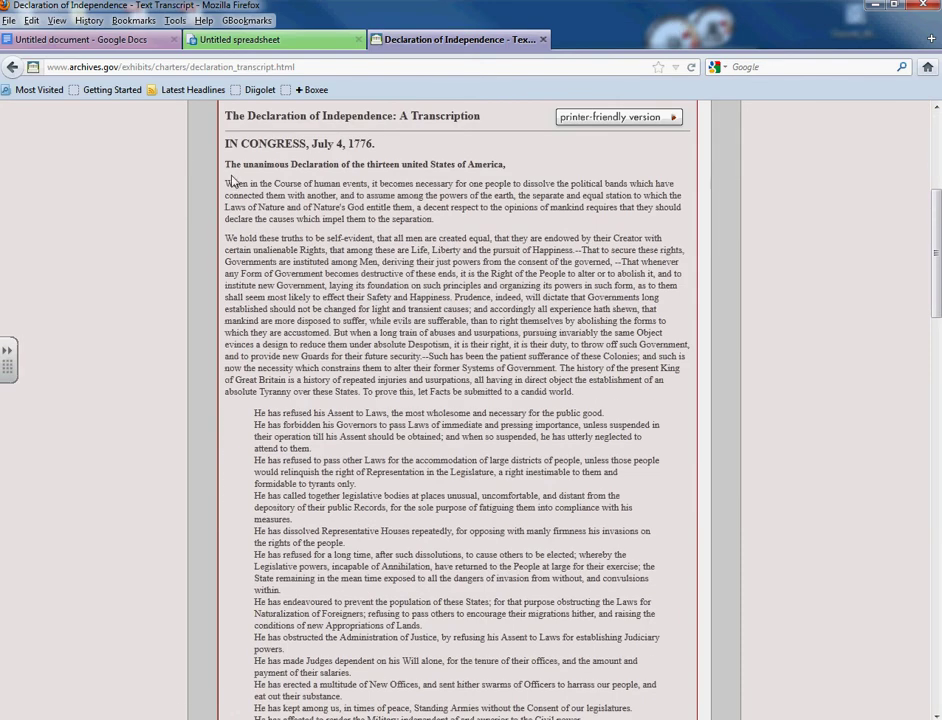
pyautogui.moveTo(226, 180); pyautogui.dragTo(588, 401)
pyautogui.hotkey('ctrl', 'c')
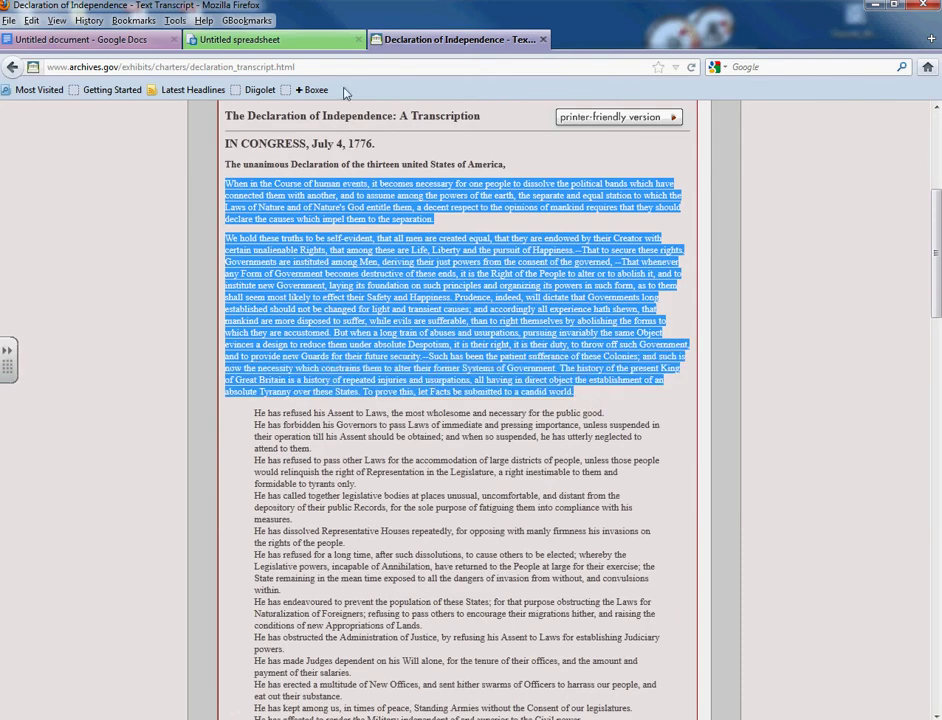
pyautogui.click(130, 39)
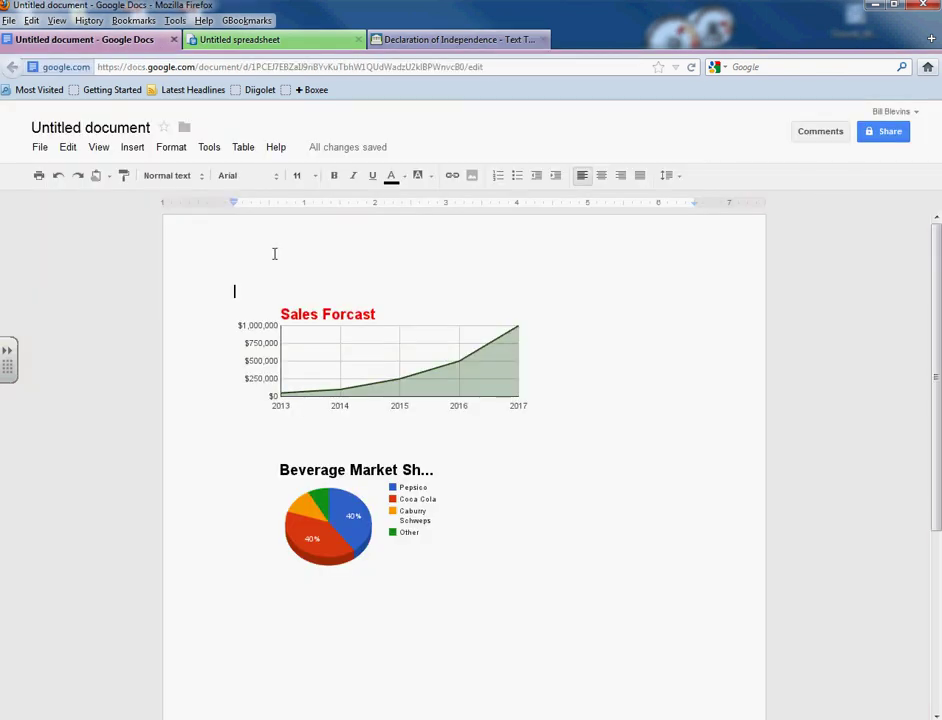
pyautogui.click(243, 286)
pyautogui.hotkey('ctrl', 'v')
# - Set the Sales Forcast chart image below the pasted text to Fixed position
pyautogui.scroll(-3, 370, 400)
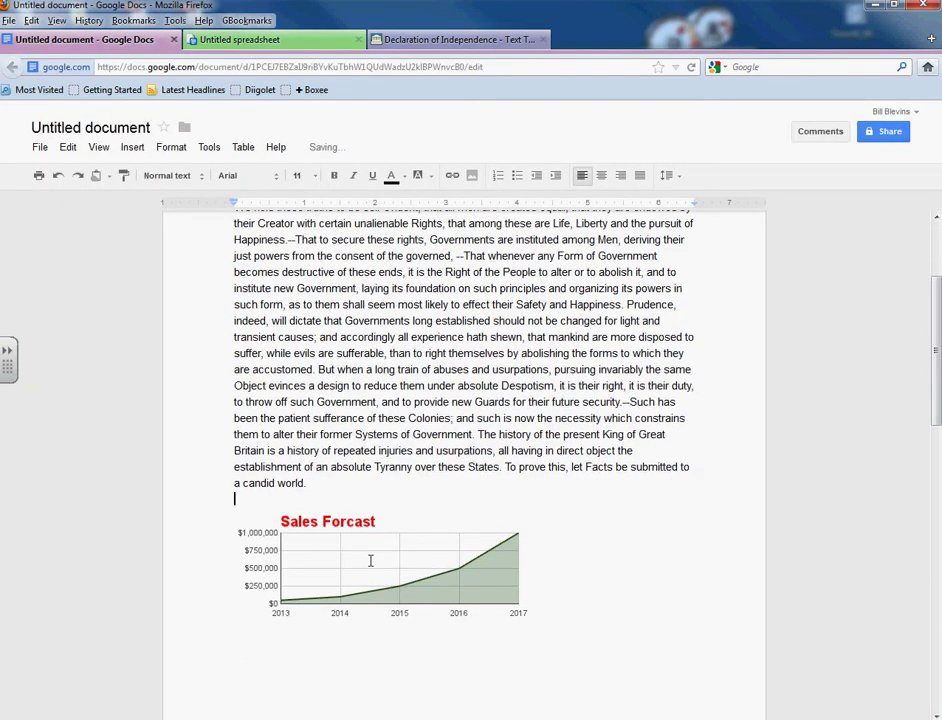
pyautogui.click(369, 567)
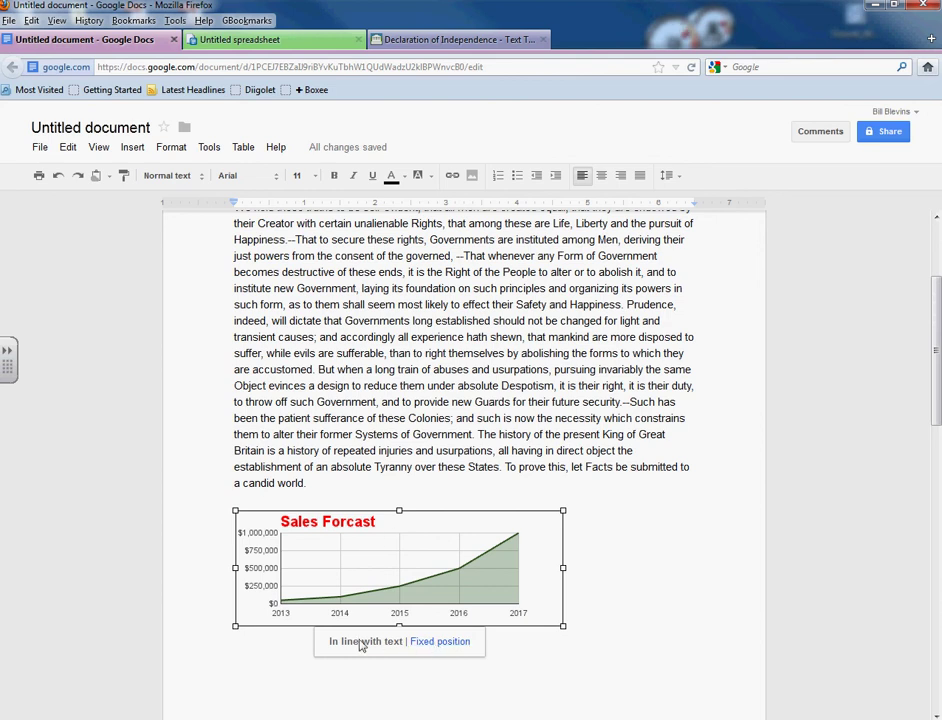
pyautogui.click(440, 572)
pyautogui.click(458, 537)
pyautogui.click(441, 643)
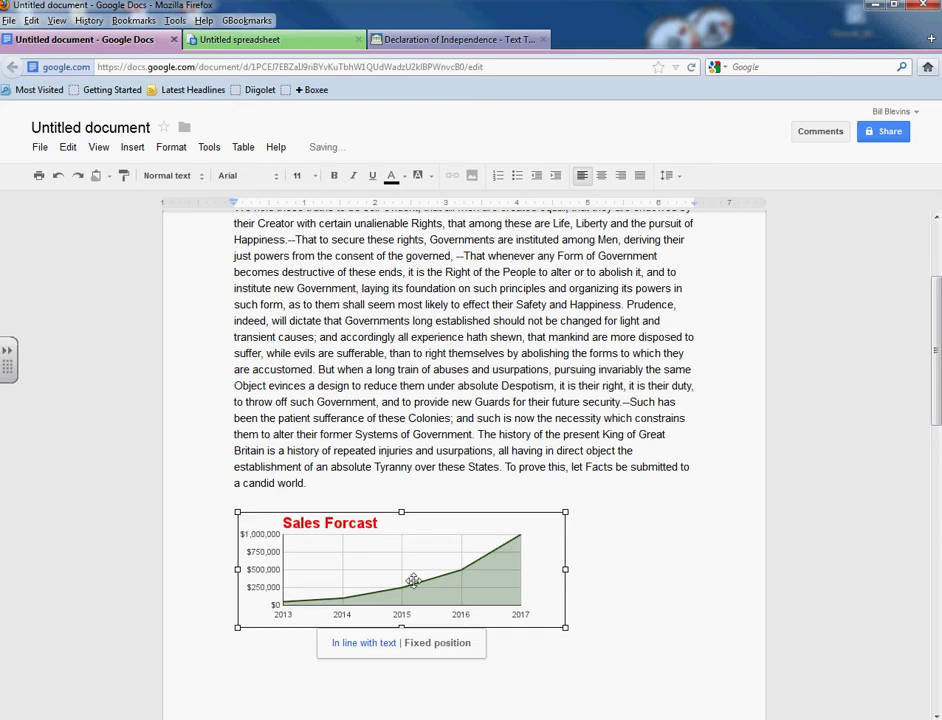
# - Move the Sales Forcast chart up to the left margin just under the first line of text, and reload the document page
pyautogui.click(403, 567)
pyautogui.moveTo(403, 567); pyautogui.dragTo(421, 352)
pyautogui.scroll(3, 453, 357)
pyautogui.moveTo(469, 454); pyautogui.dragTo(460, 330)
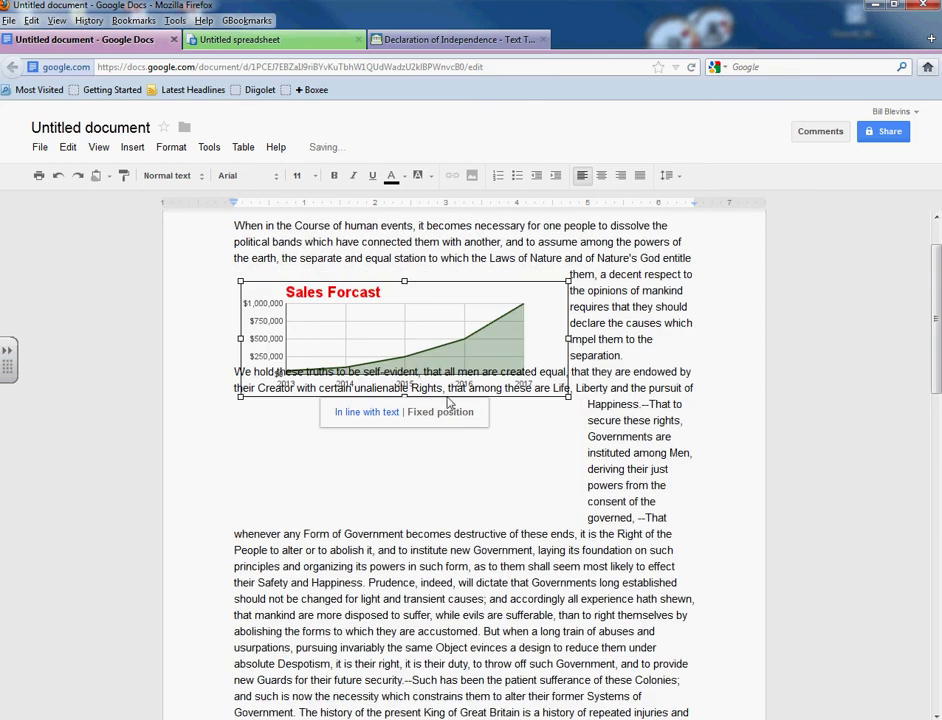
pyautogui.scroll(1, 460, 330)
pyautogui.moveTo(450, 400); pyautogui.dragTo(285, 425)
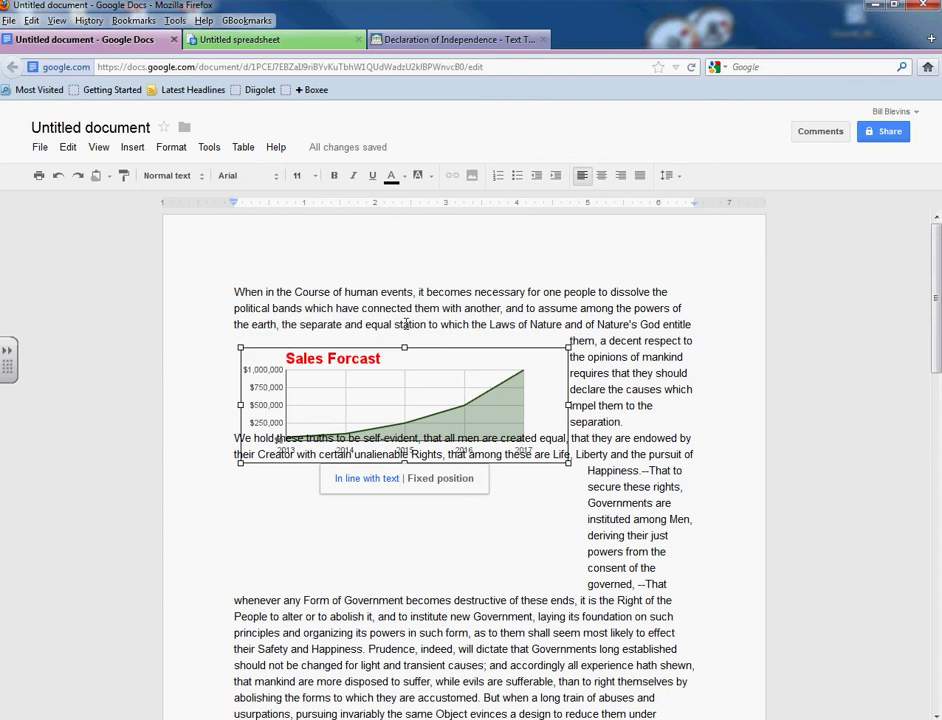
pyautogui.moveTo(458, 425); pyautogui.dragTo(336, 283)
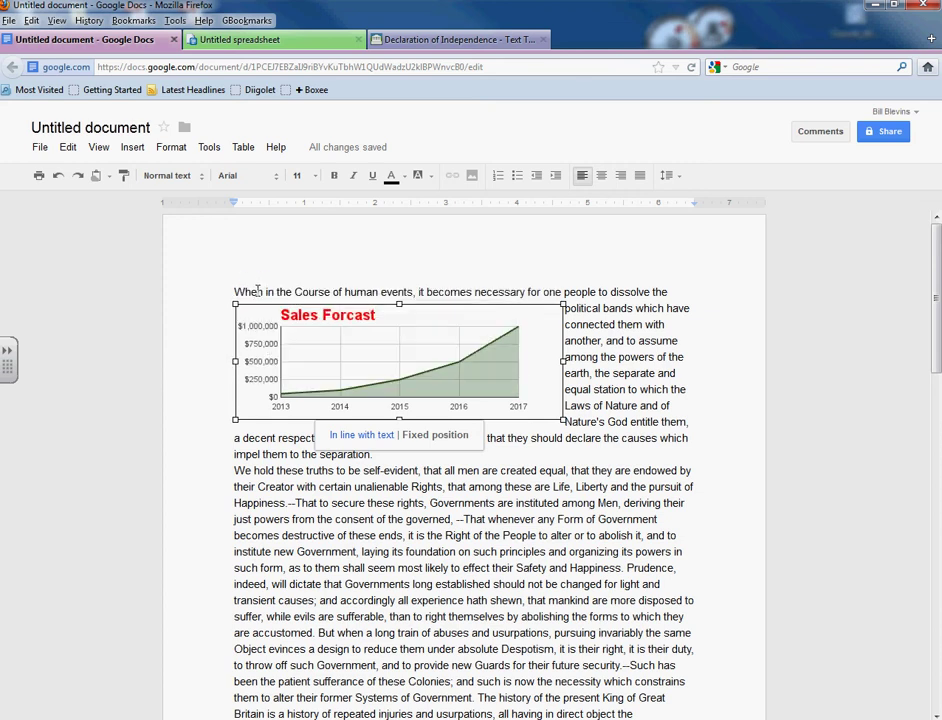
pyautogui.click(691, 68)
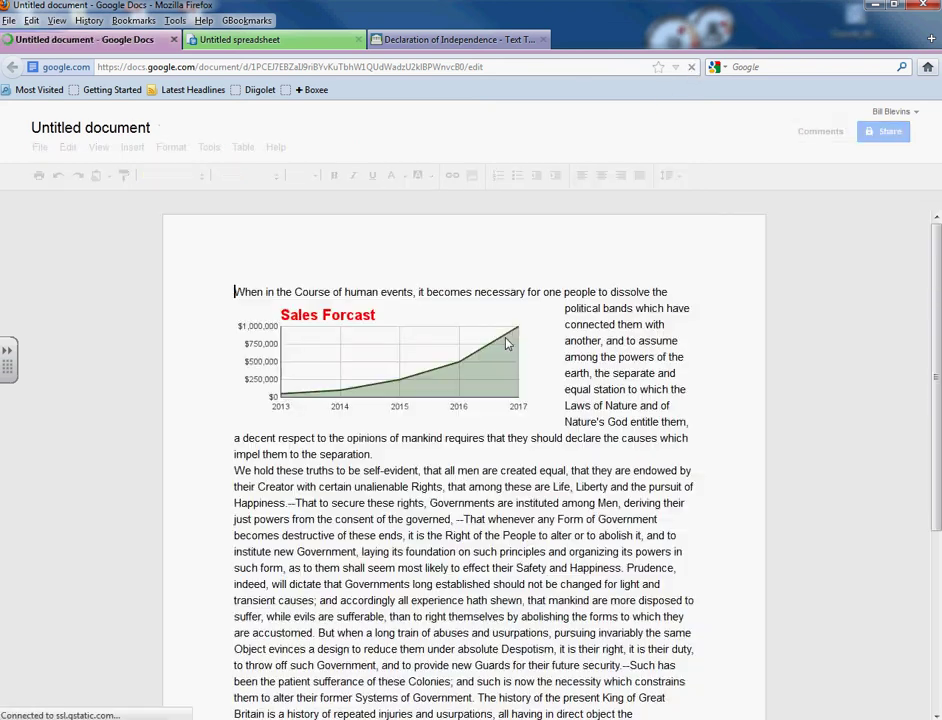
# - Move the Sales Forcast chart to the right margin beside the first paragraph, level with its opening line
pyautogui.click(379, 323)
pyautogui.moveTo(379, 323); pyautogui.dragTo(315, 309)
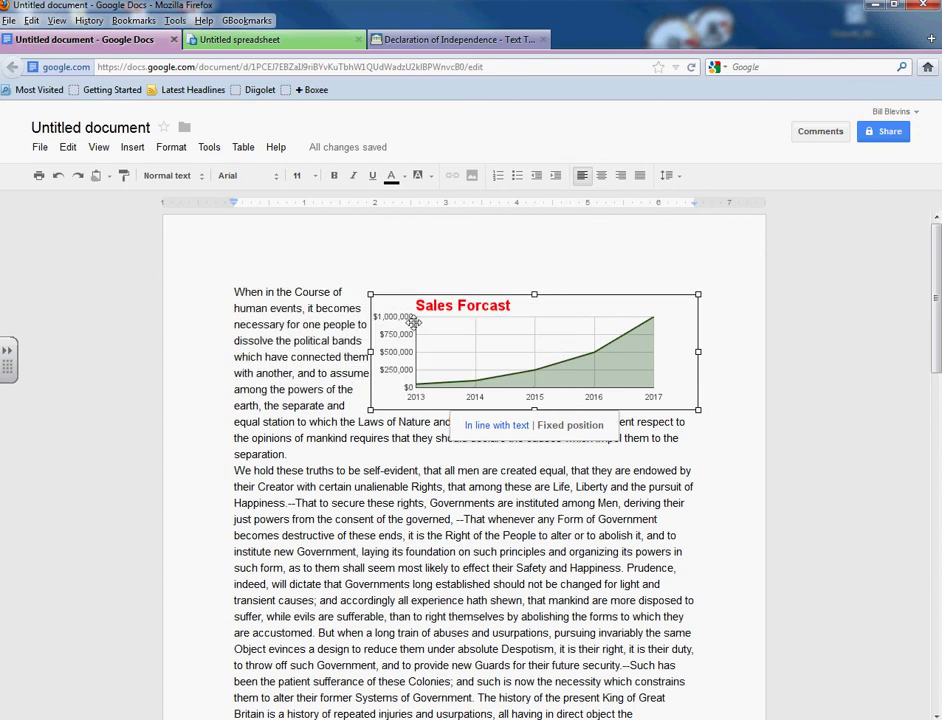
pyautogui.moveTo(484, 326); pyautogui.dragTo(501, 317)
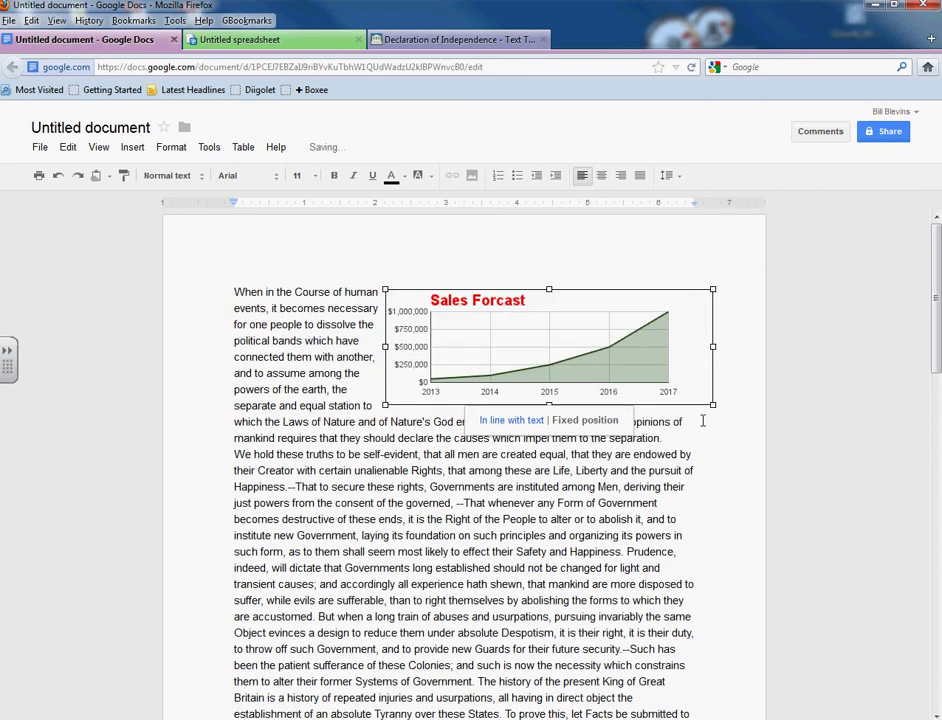
# - Set the beverage market share pie chart image on the second page to Fixed position
pyautogui.scroll(-5, 689, 500)
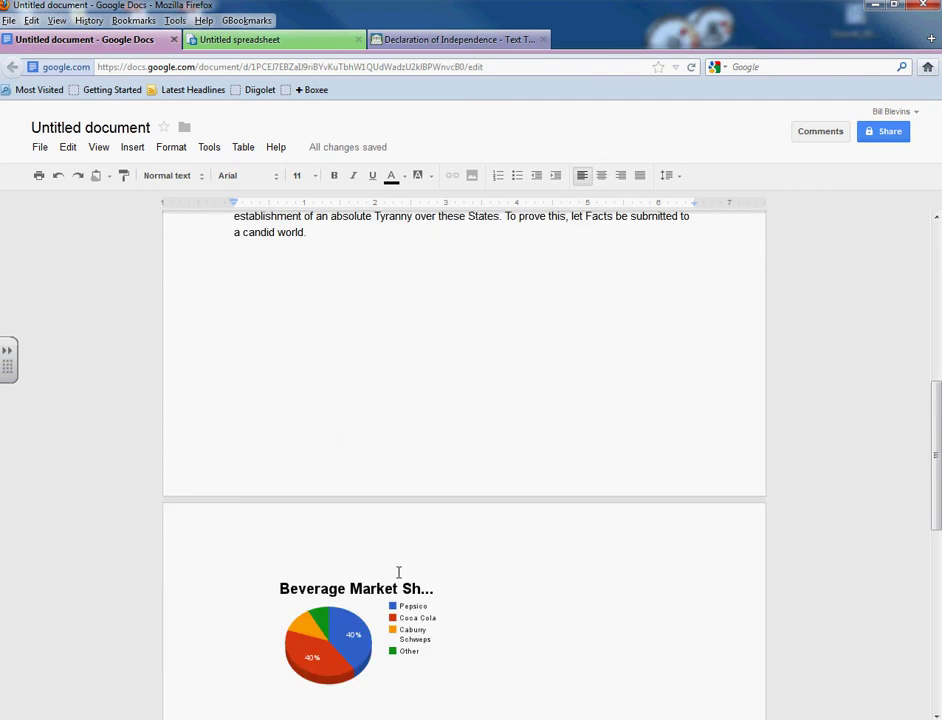
pyautogui.click(362, 637)
pyautogui.scroll(-2, 365, 630)
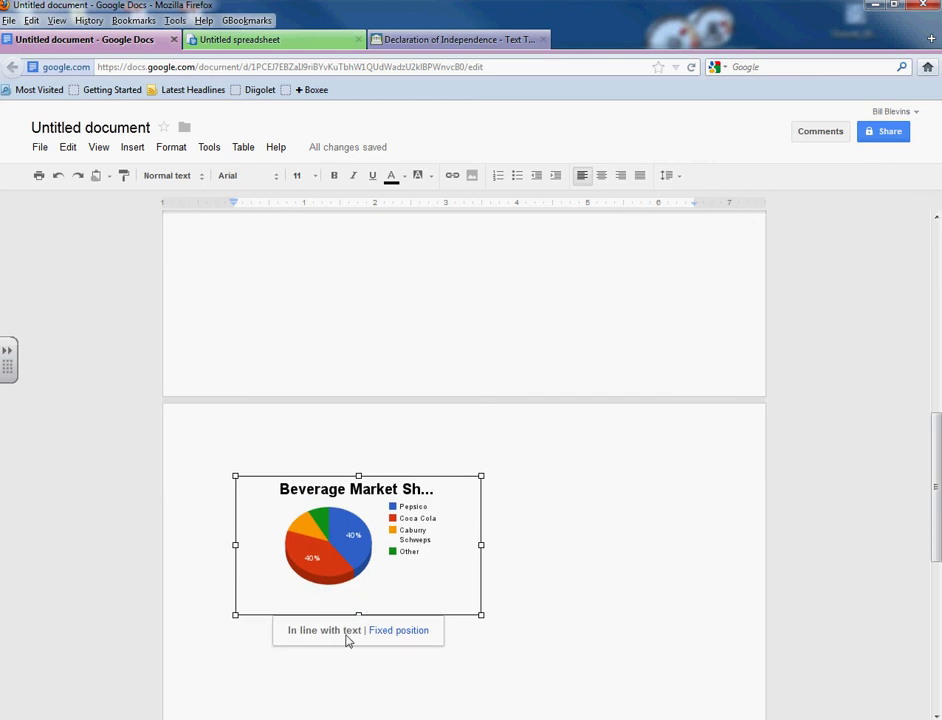
pyautogui.click(412, 639)
# - Move the pie chart up to the first page's left margin, just below the sales chart's level, and reload the document page
pyautogui.moveTo(379, 610); pyautogui.dragTo(518, 461)
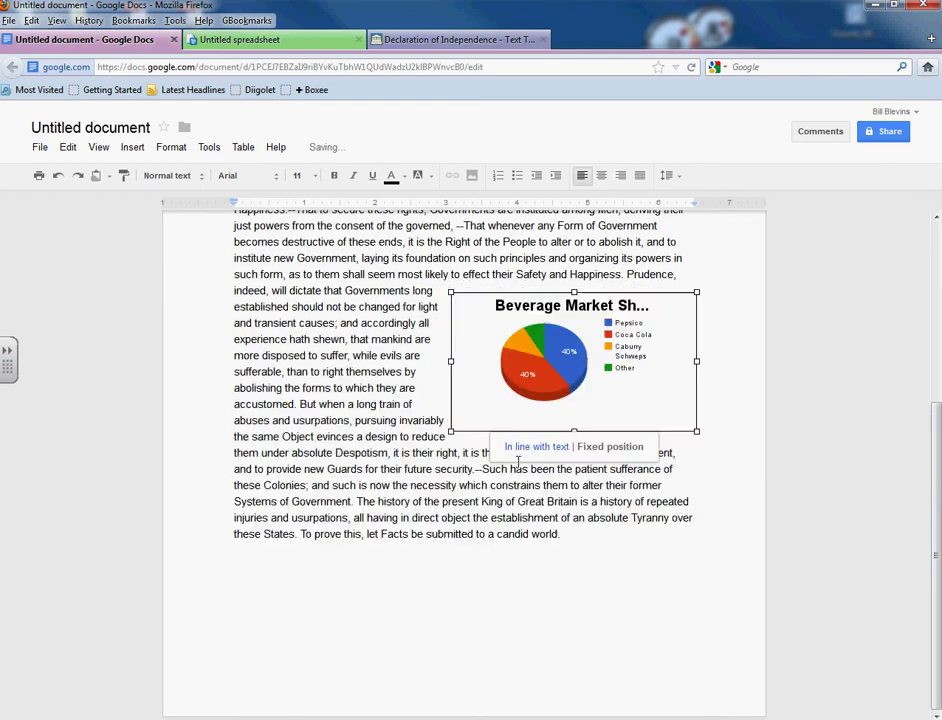
pyautogui.scroll(2, 481, 587)
pyautogui.moveTo(585, 475); pyautogui.dragTo(345, 322)
pyautogui.scroll(3, 408, 527)
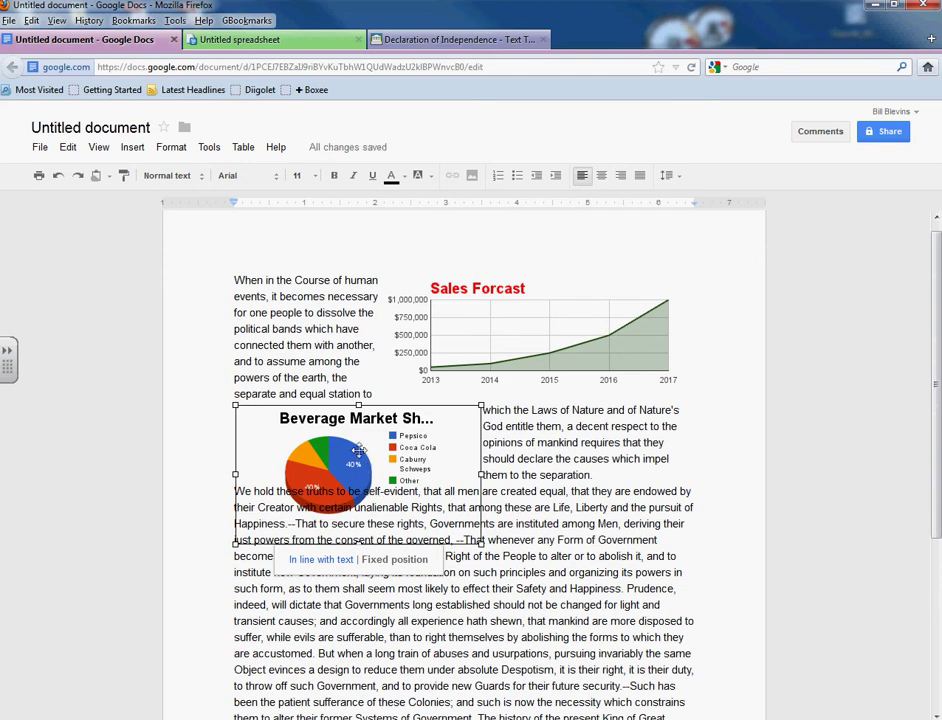
pyautogui.click(691, 67)
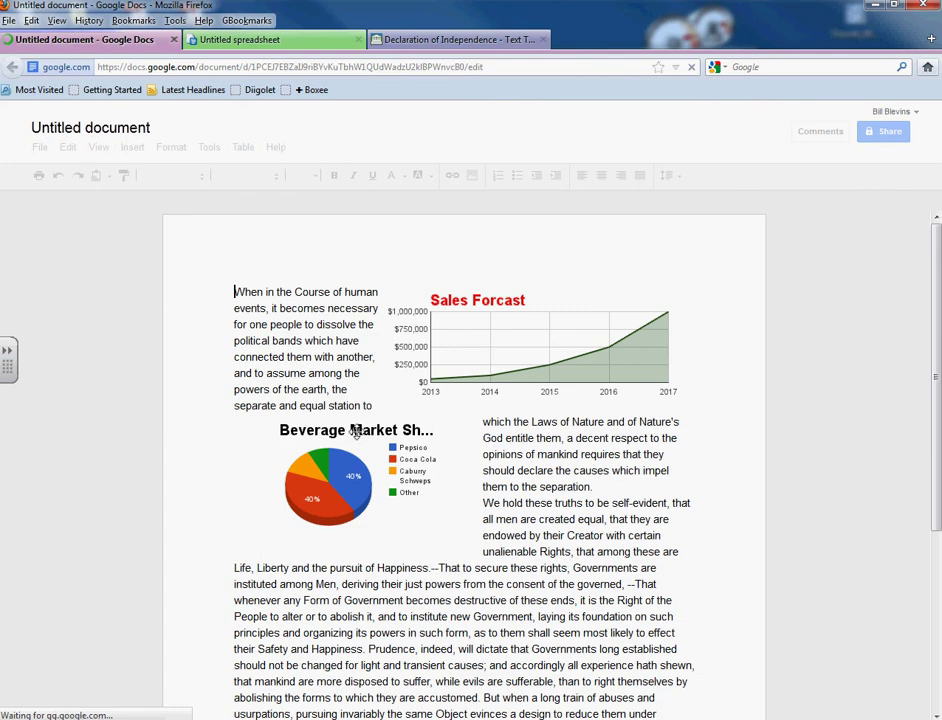
# - Move the pie chart down along the left margin into the second paragraph, below its first two lines, and deselect it
pyautogui.scroll(-1, 347, 446)
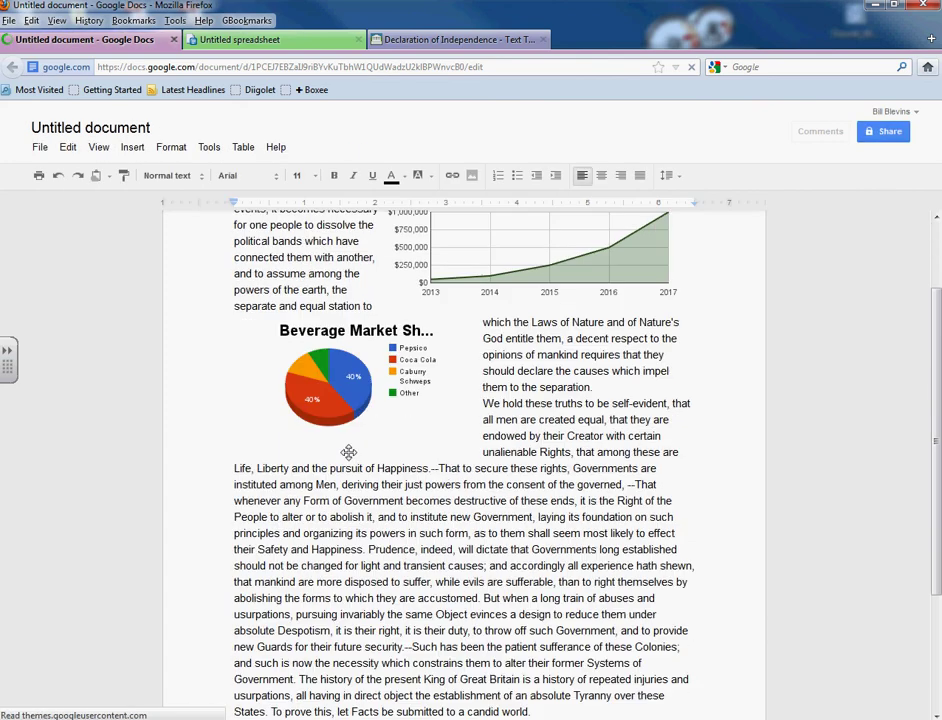
pyautogui.scroll(-1, 345, 430)
pyautogui.scroll(1, 344, 416)
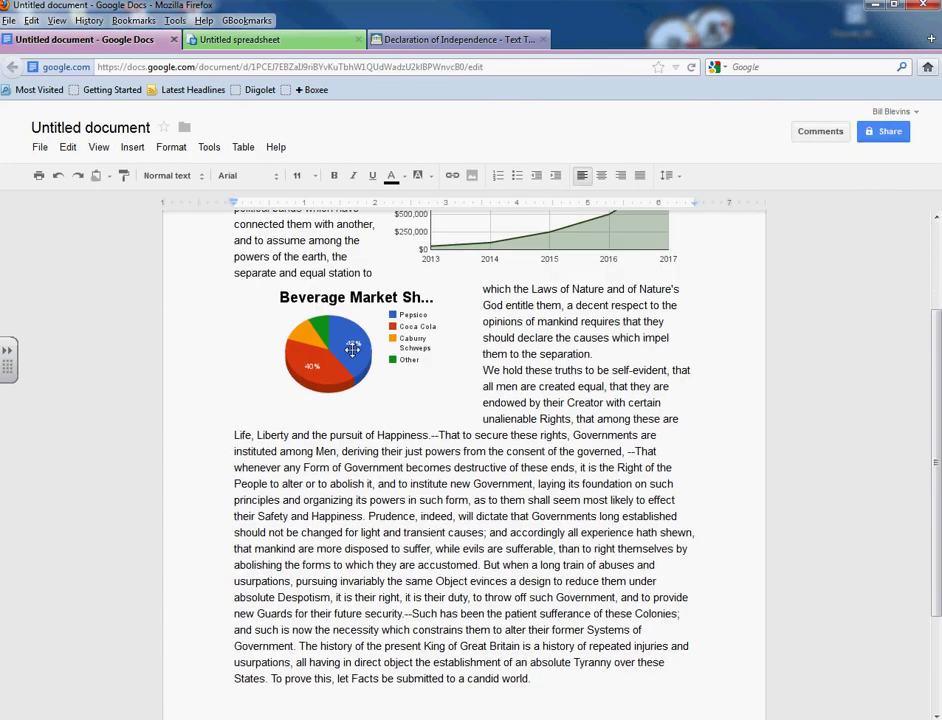
pyautogui.moveTo(330, 345); pyautogui.dragTo(333, 428)
pyautogui.click(722, 469)
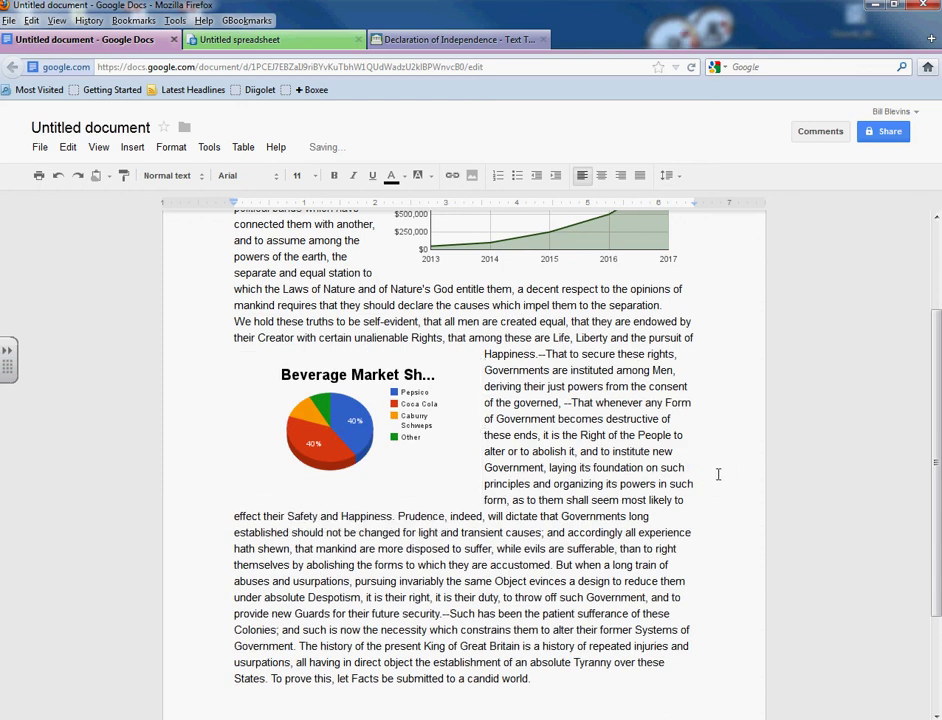
pyautogui.scroll(3, 702, 533)
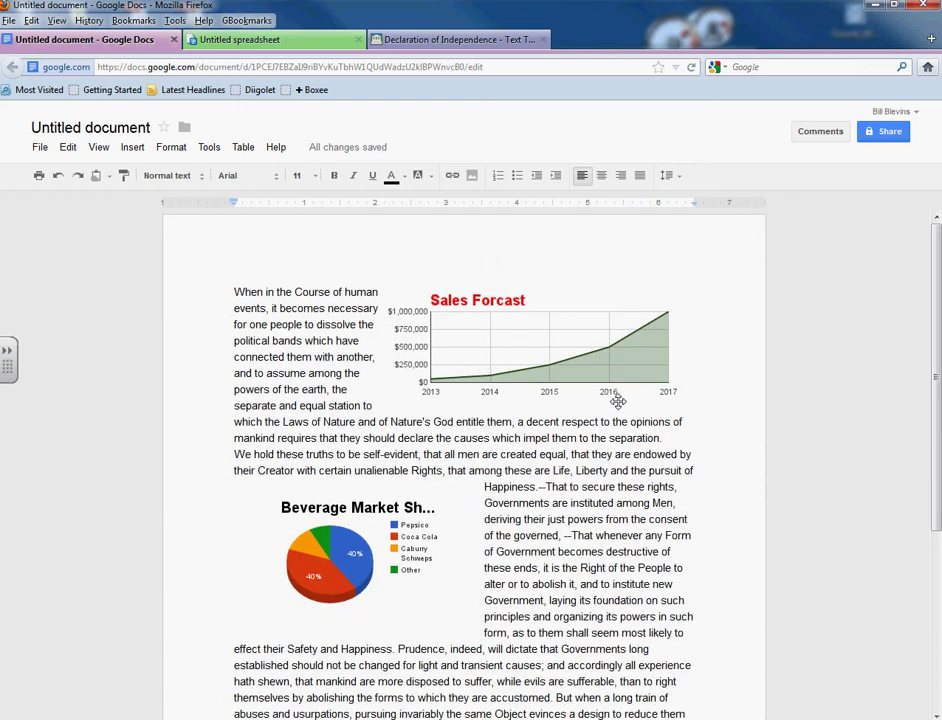